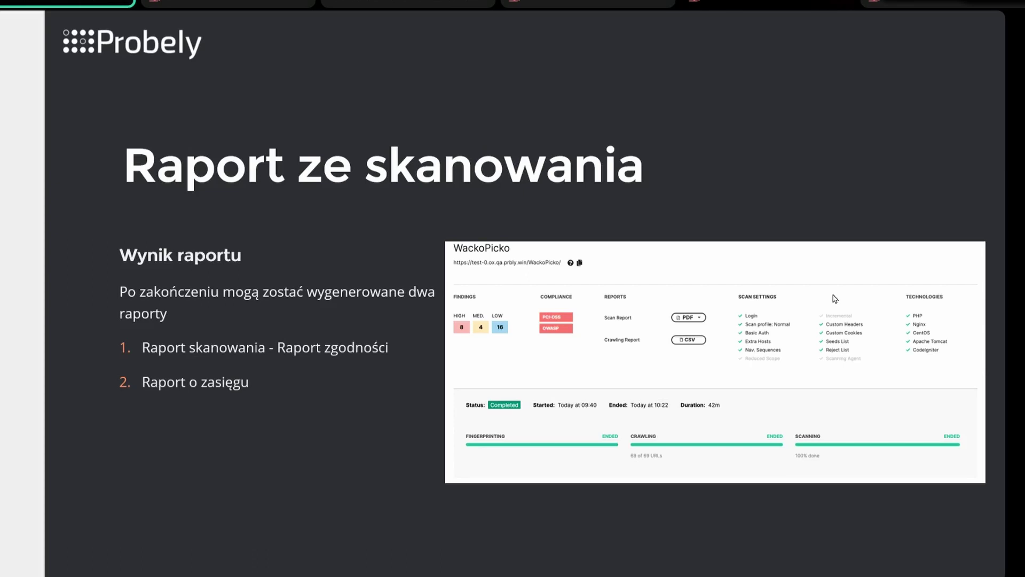
Advance the presentation to the "Część techniczna" slide and follow its link to the Probely dashboard
{"action": "key", "text": "Right"}
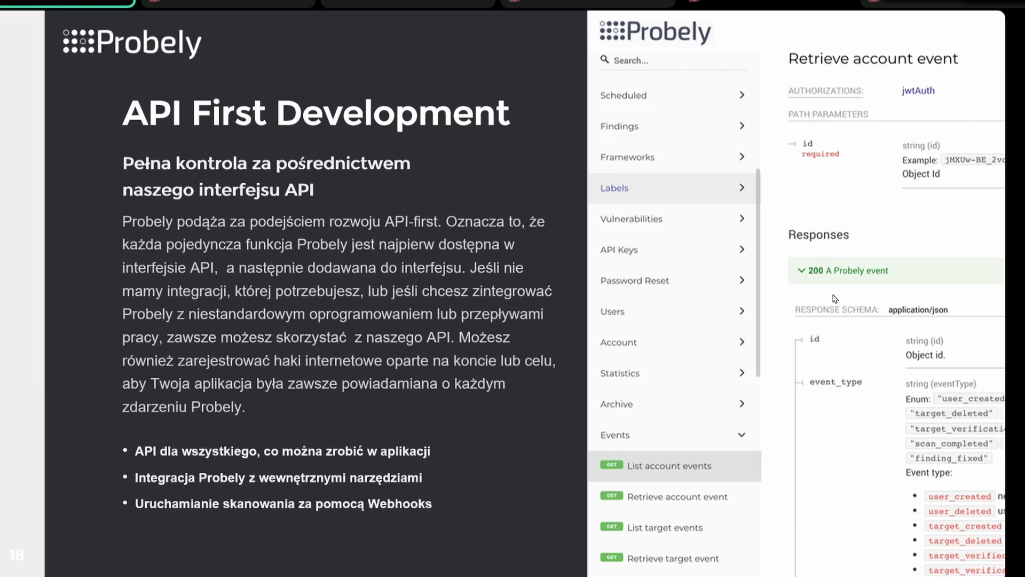
{"action": "key", "text": "Right"}
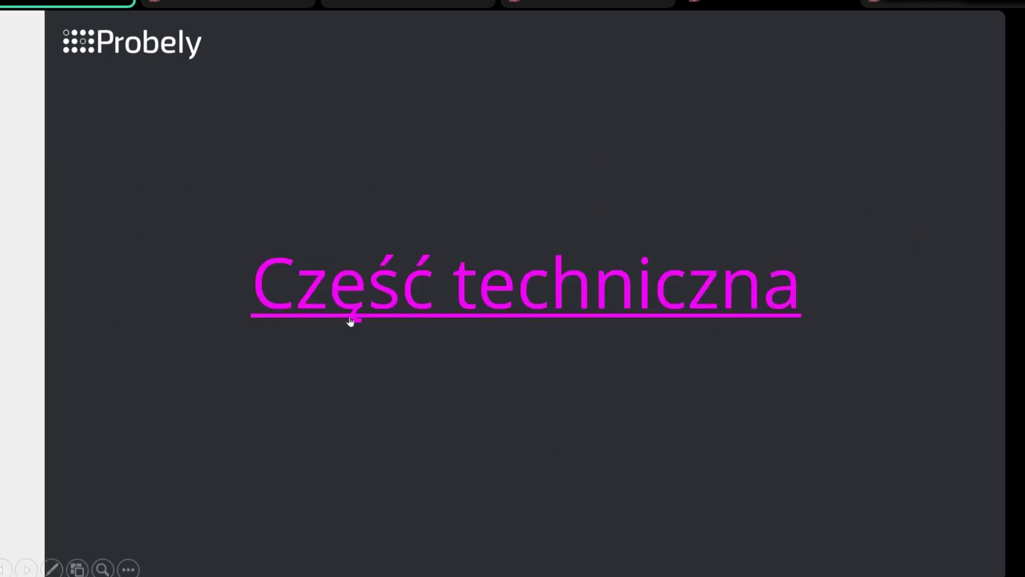
{"action": "left_click", "coordinate": [378, 303]}
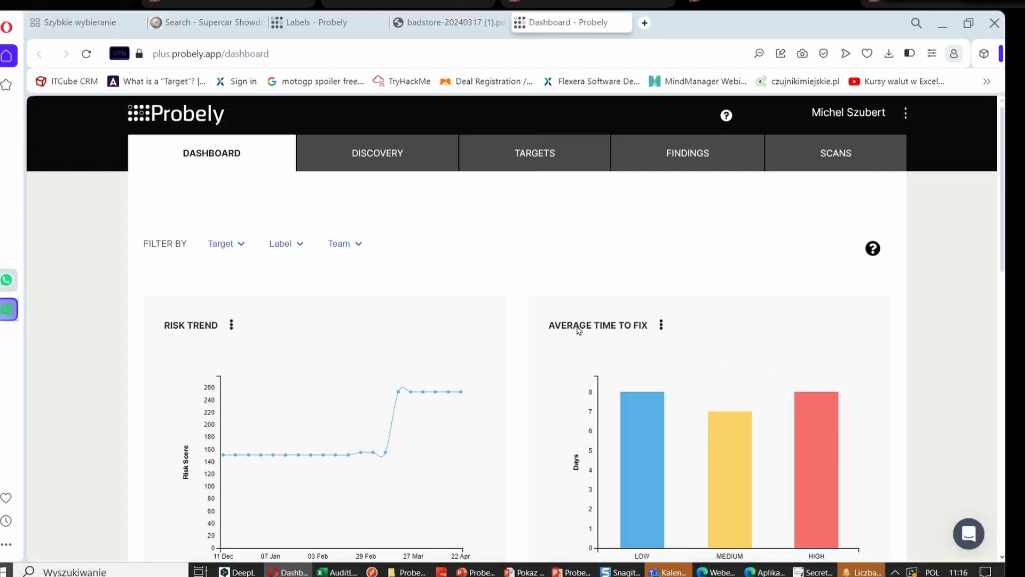
Examine the dashboard's risk trend, average time to fix, targets needing attention, severity trend and top 5 vulnerabilities
{"action": "scroll", "coordinate": [278, 257], "scroll_direction": "down", "scroll_amount": 3}
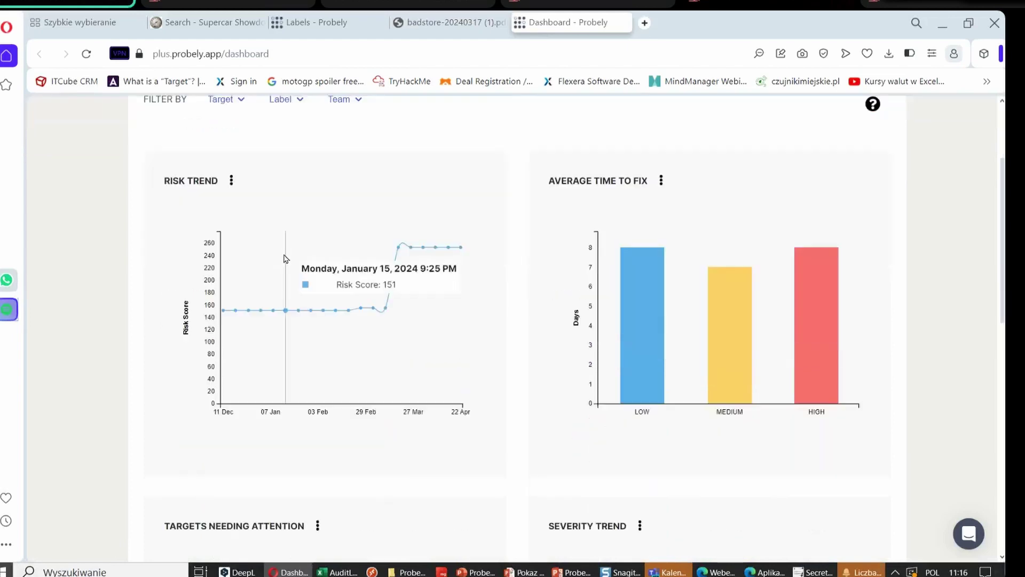
{"action": "scroll", "coordinate": [284, 256], "scroll_direction": "up", "scroll_amount": 3}
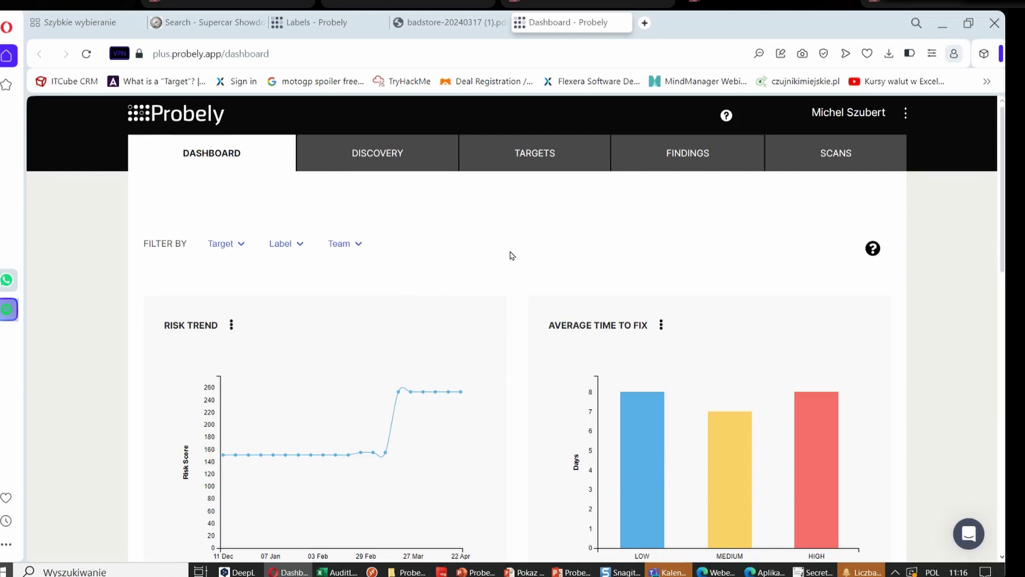
{"action": "scroll", "coordinate": [512, 255], "scroll_direction": "down", "scroll_amount": 1}
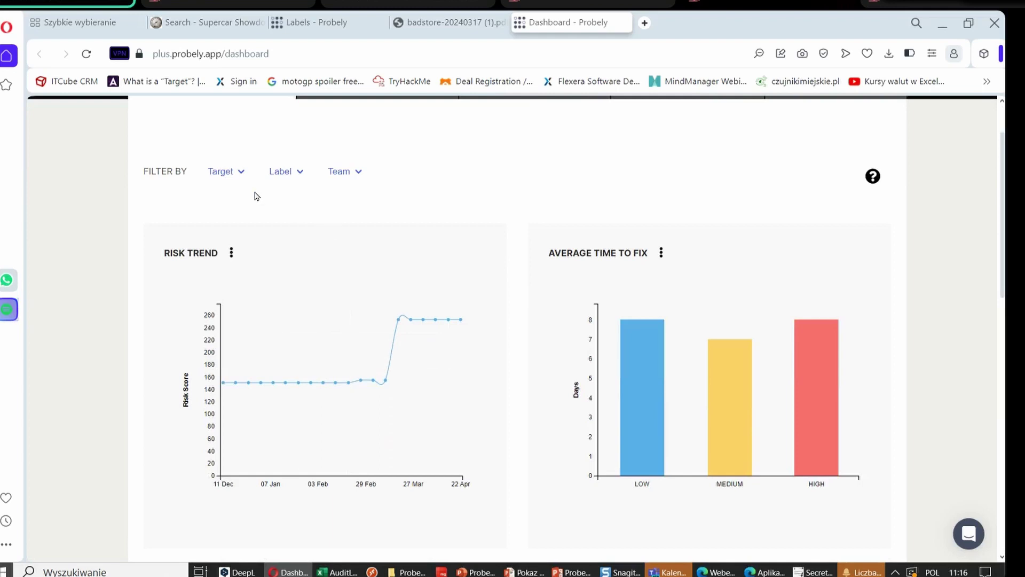
{"action": "mouse_move", "coordinate": [657, 374]}
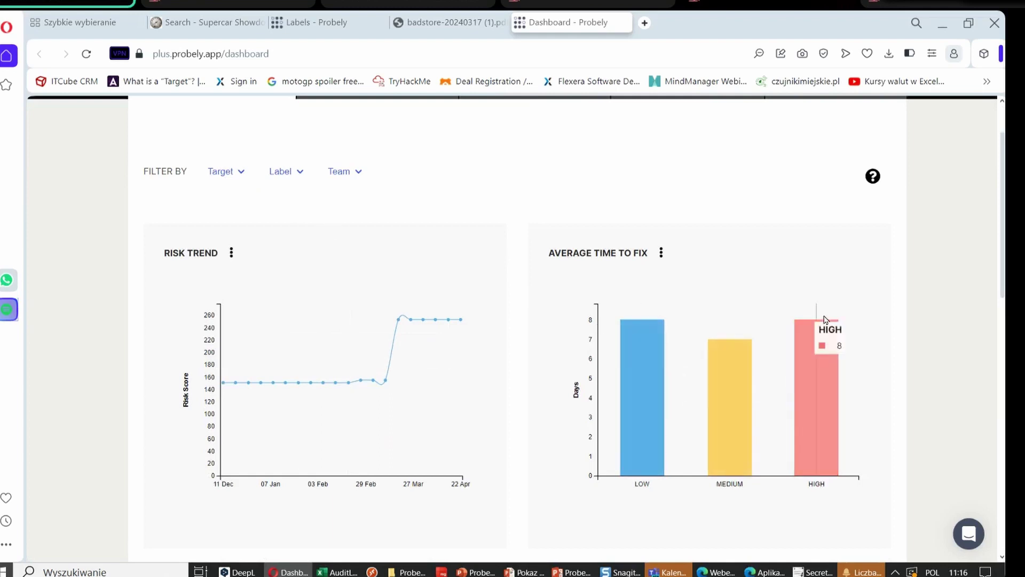
{"action": "mouse_move", "coordinate": [835, 362]}
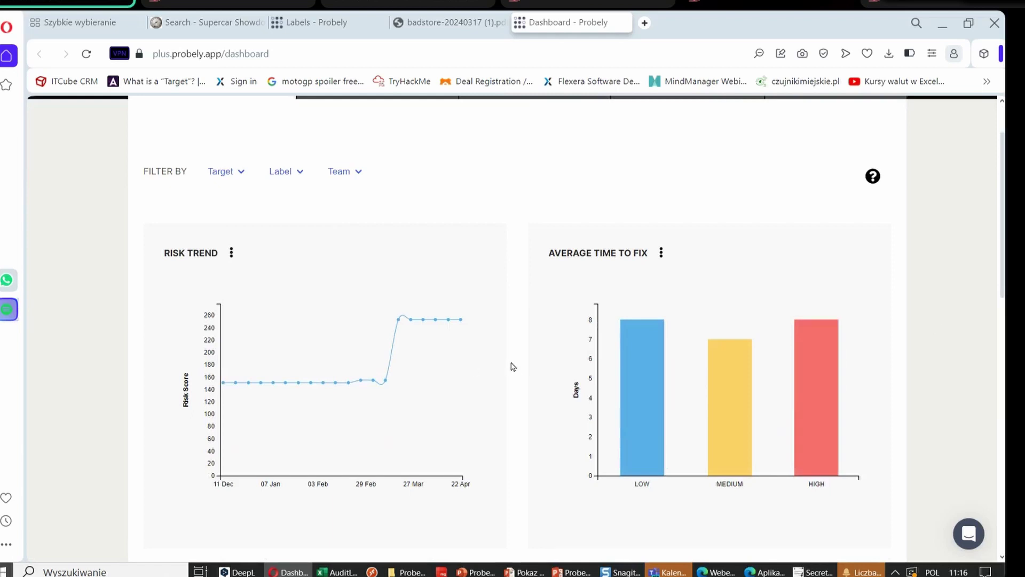
{"action": "scroll", "coordinate": [513, 374], "scroll_direction": "down", "scroll_amount": 2}
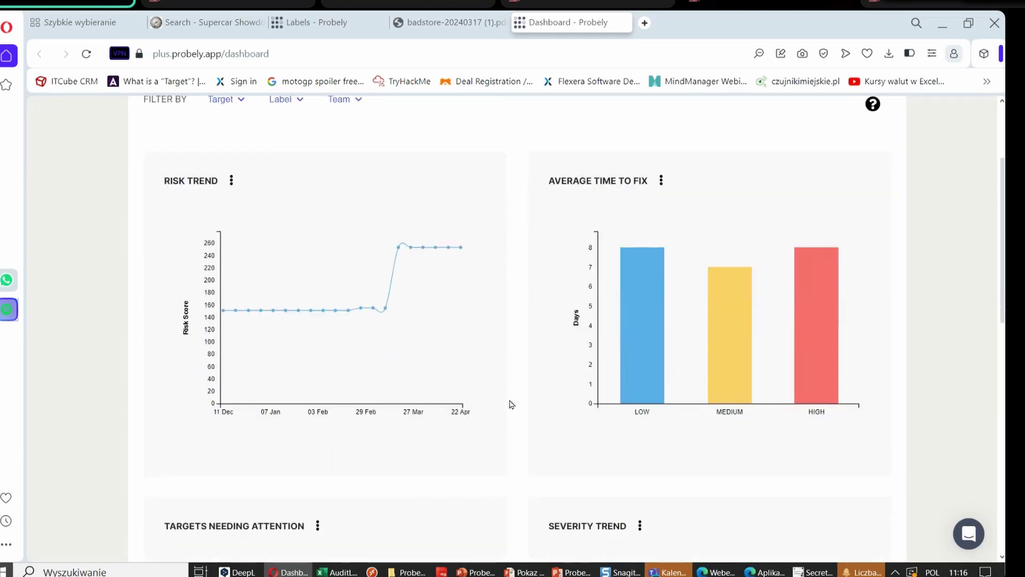
{"action": "scroll", "coordinate": [641, 390], "scroll_direction": "down", "scroll_amount": 2}
{"action": "scroll", "coordinate": [523, 312], "scroll_direction": "down", "scroll_amount": 2}
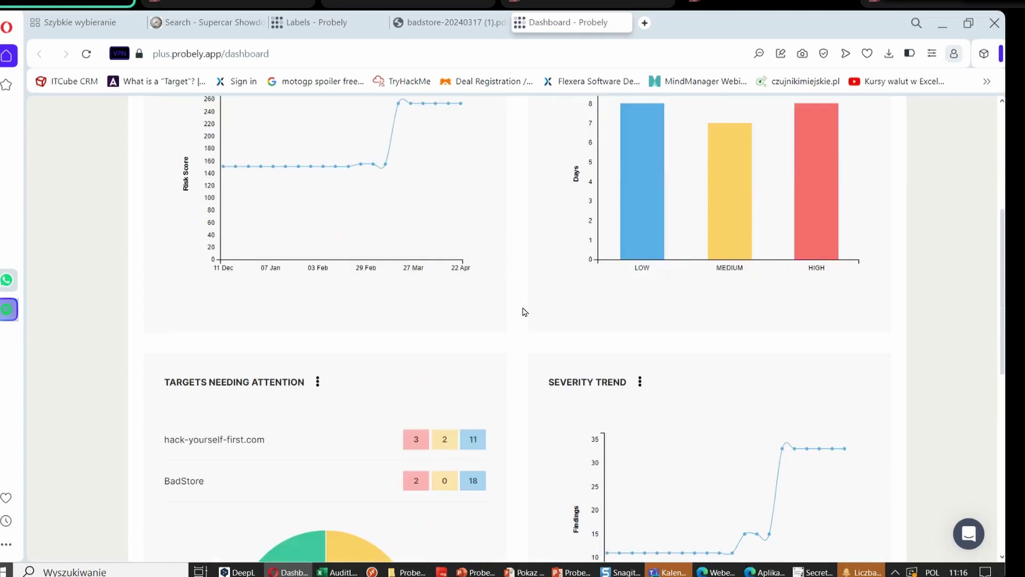
{"action": "scroll", "coordinate": [601, 348], "scroll_direction": "down", "scroll_amount": 4}
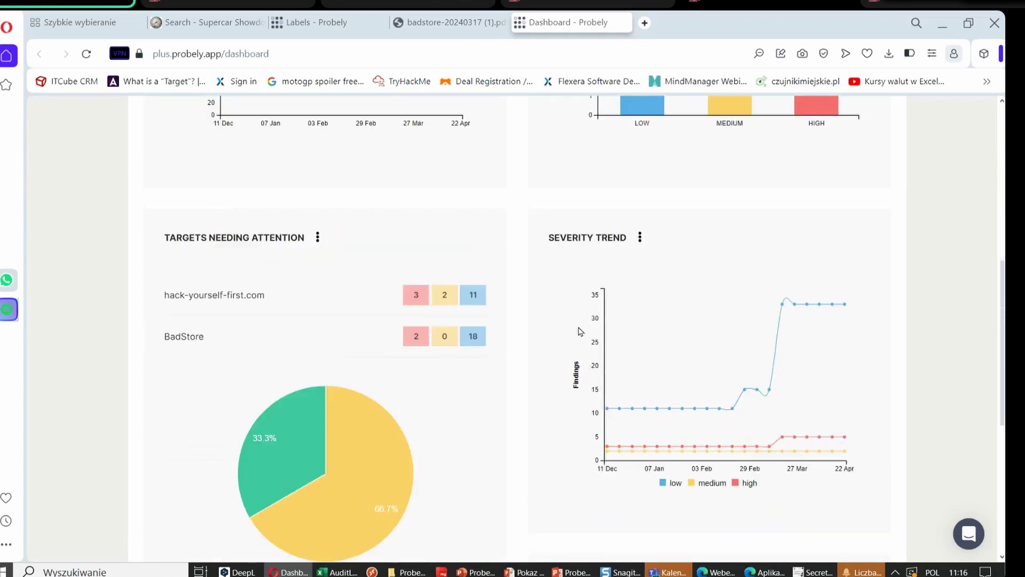
{"action": "scroll", "coordinate": [644, 331], "scroll_direction": "down", "scroll_amount": 2}
{"action": "scroll", "coordinate": [657, 388], "scroll_direction": "down", "scroll_amount": 4}
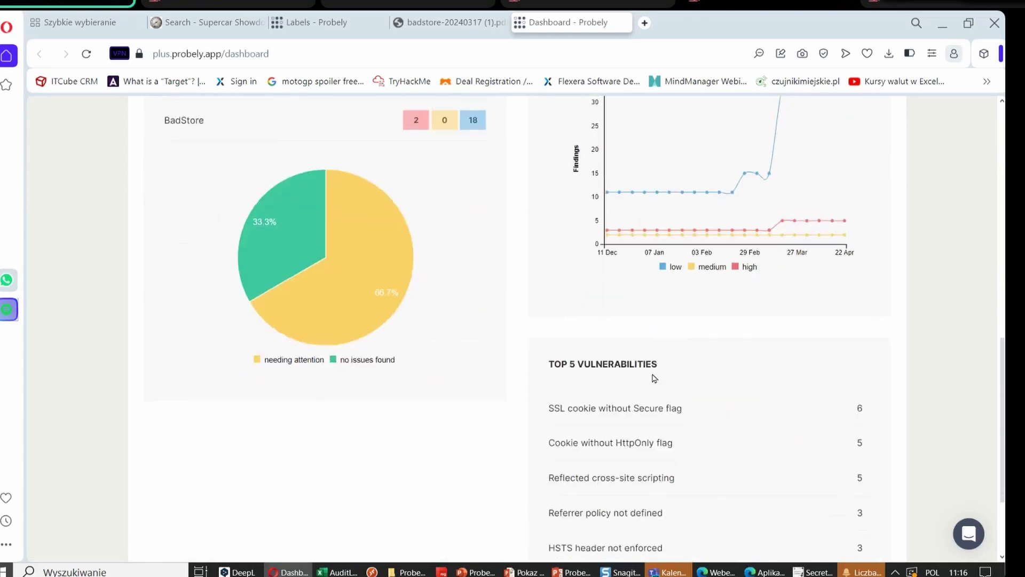
Look up BadStore's high-severity findings from the targets needing attention and return to the dashboard
{"action": "scroll", "coordinate": [654, 385], "scroll_direction": "up", "scroll_amount": 6}
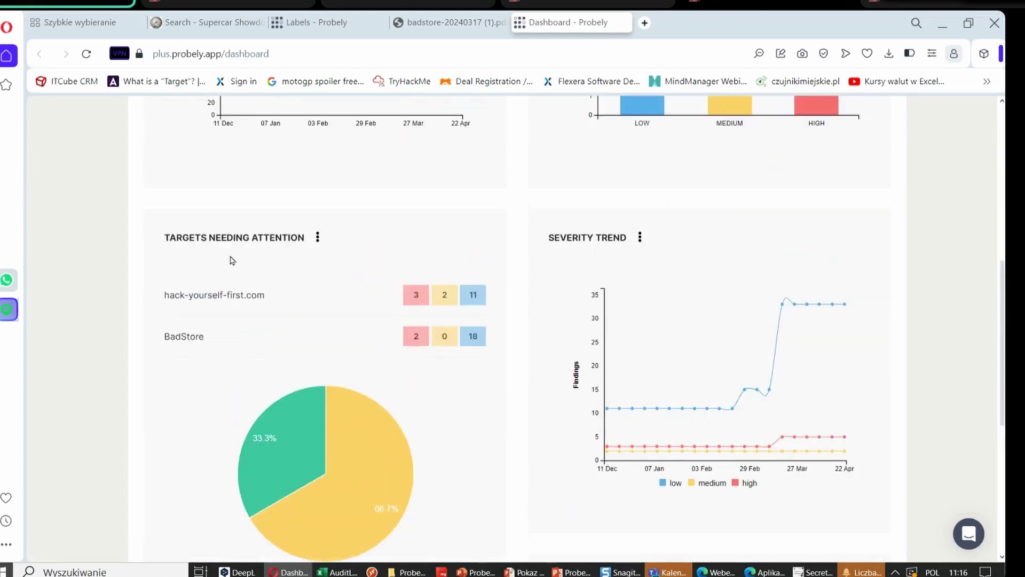
{"action": "left_click", "coordinate": [419, 336]}
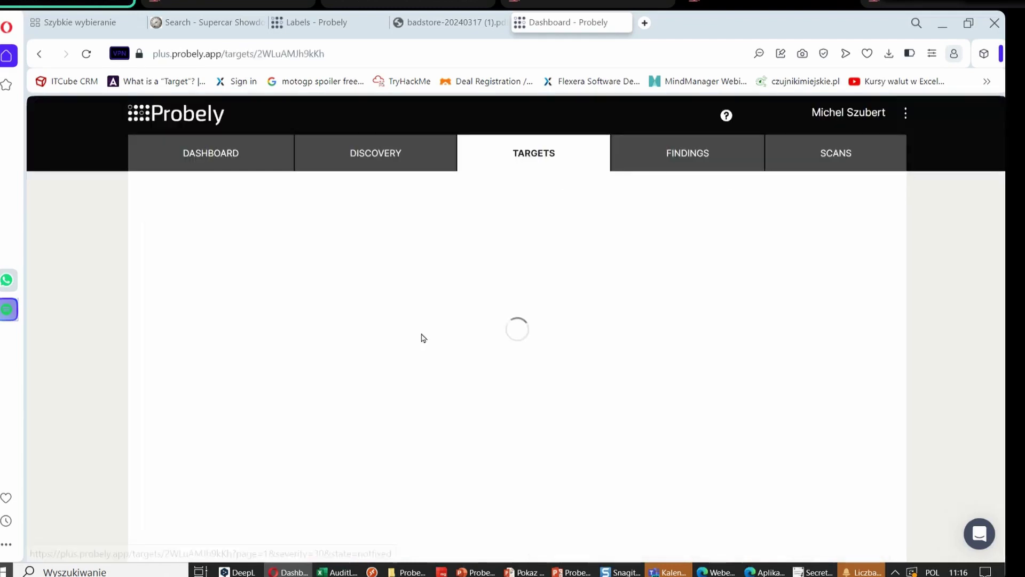
{"action": "left_click", "coordinate": [234, 156]}
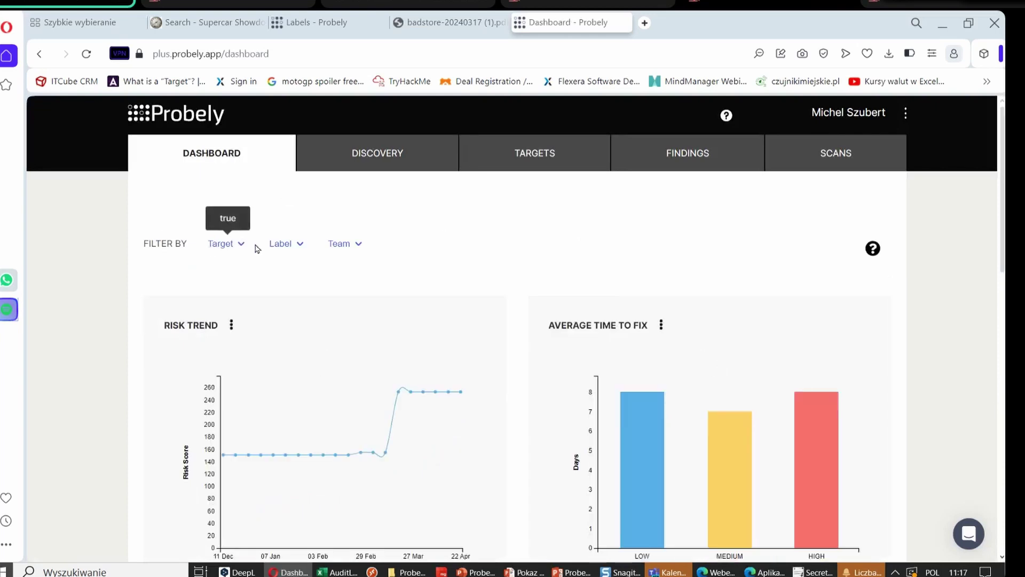
Check the dashboard charts filtered to the BadStore target and remove that filter
{"action": "left_click", "coordinate": [236, 245]}
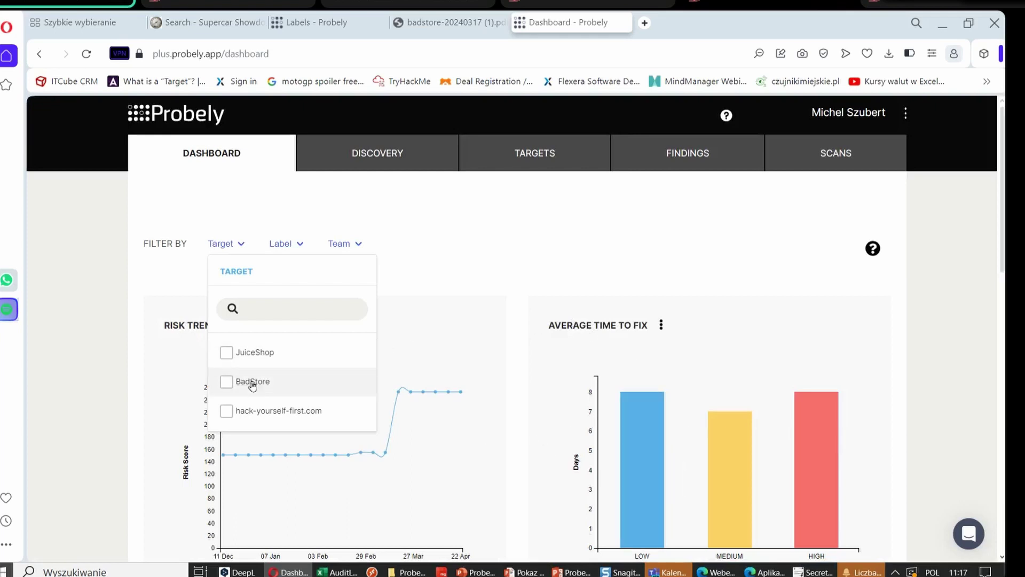
{"action": "left_click", "coordinate": [348, 380]}
{"action": "scroll", "coordinate": [539, 328], "scroll_direction": "down", "scroll_amount": 1}
{"action": "scroll", "coordinate": [539, 327], "scroll_direction": "down", "scroll_amount": 5}
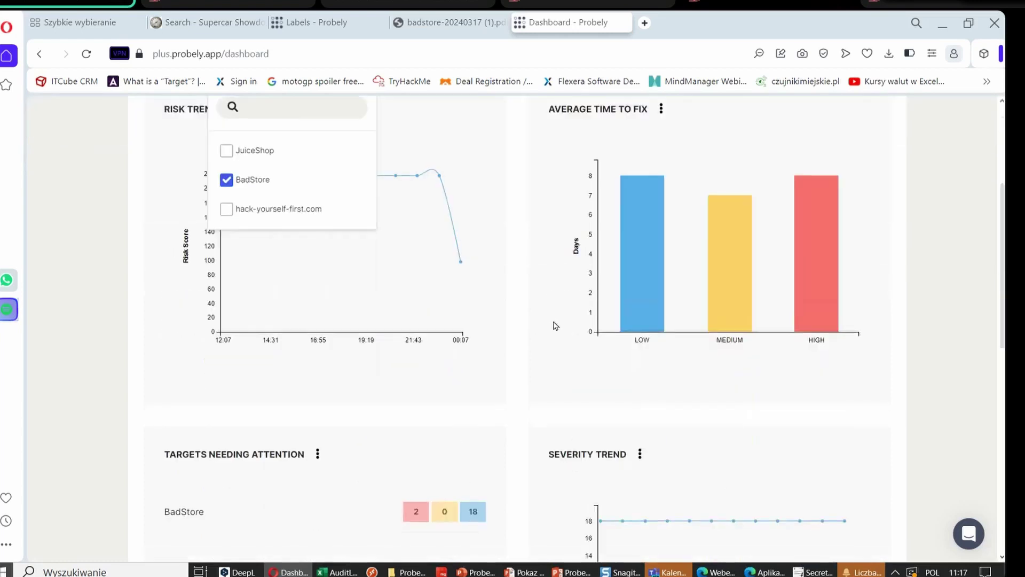
{"action": "scroll", "coordinate": [527, 343], "scroll_direction": "up", "scroll_amount": 6}
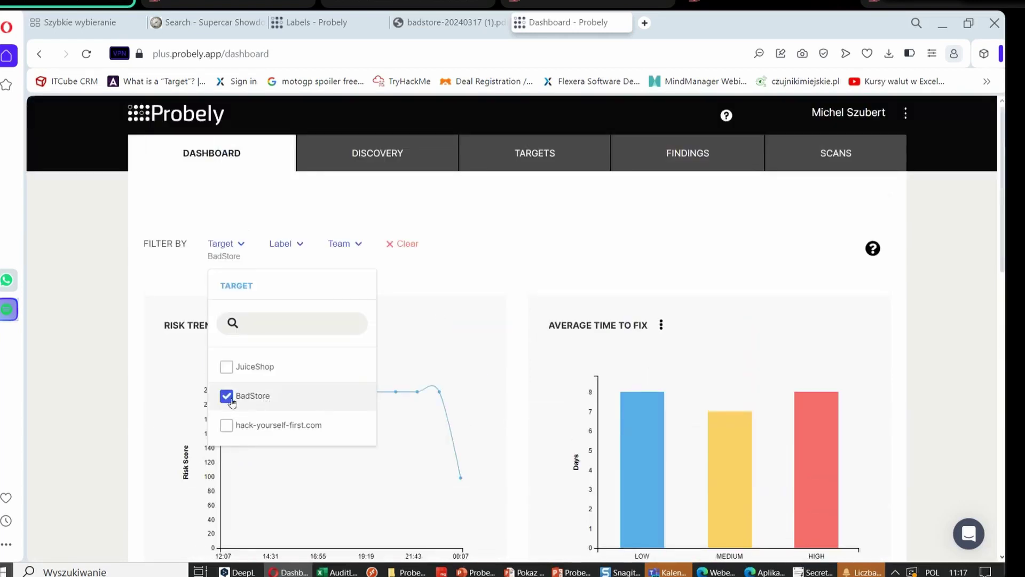
{"action": "left_click", "coordinate": [304, 385]}
Check the dashboard charts filtered by the Target MS label and remove the label filter
{"action": "left_click", "coordinate": [296, 247]}
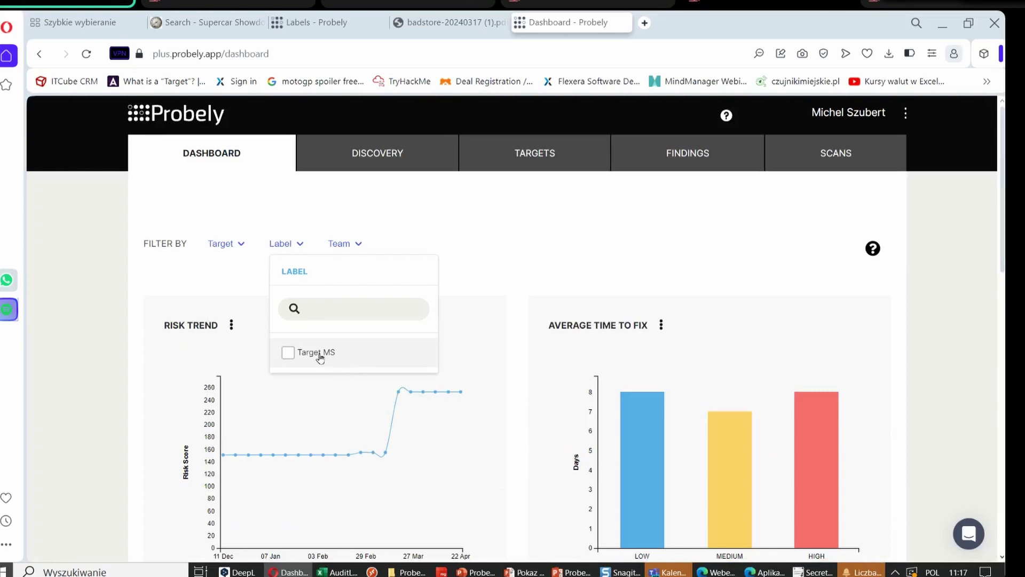
{"action": "left_click", "coordinate": [288, 359]}
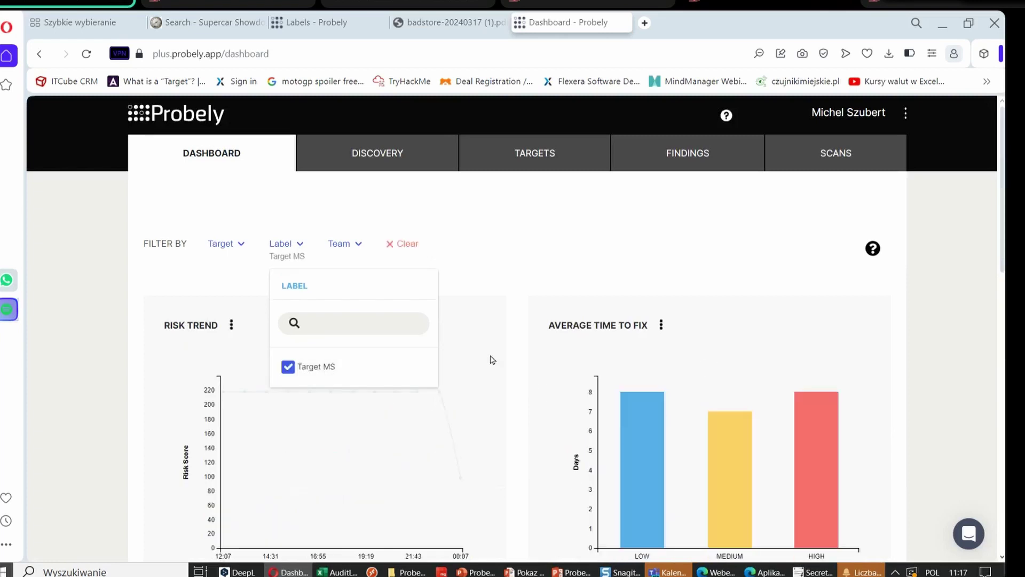
{"action": "scroll", "coordinate": [507, 358], "scroll_direction": "down", "scroll_amount": 2}
{"action": "scroll", "coordinate": [530, 355], "scroll_direction": "down", "scroll_amount": 5}
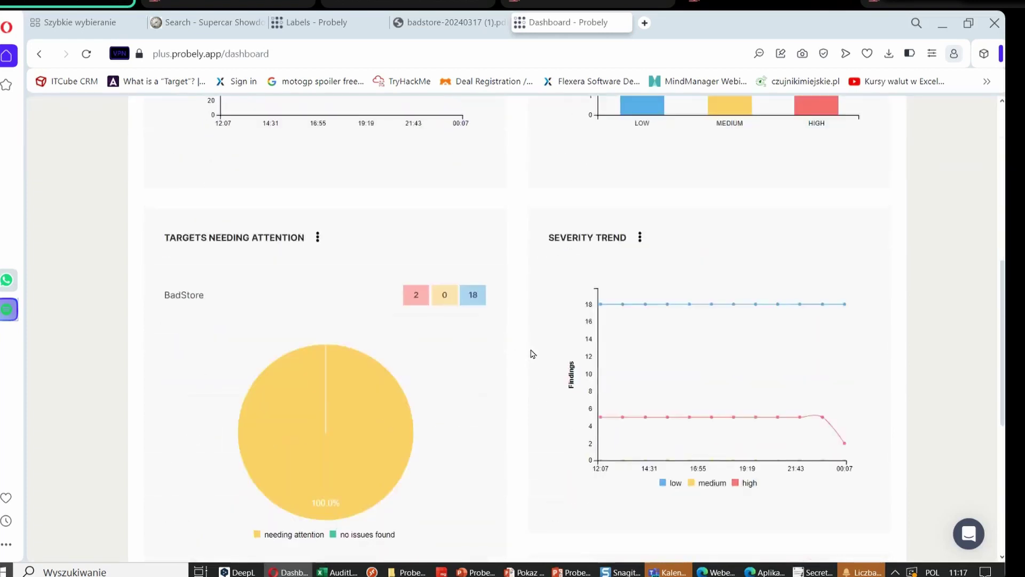
{"action": "scroll", "coordinate": [531, 355], "scroll_direction": "up", "scroll_amount": 7}
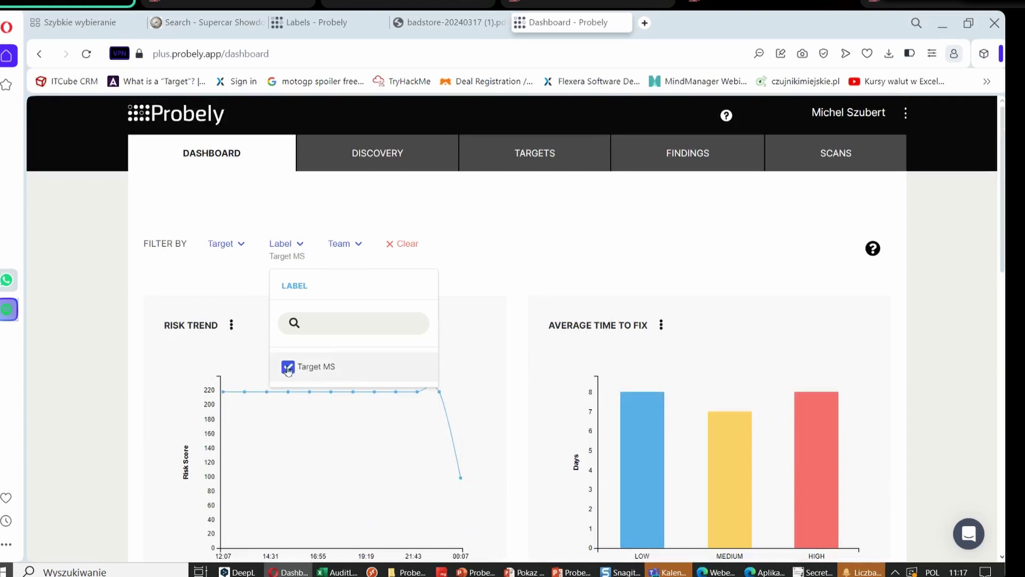
{"action": "left_click", "coordinate": [334, 367]}
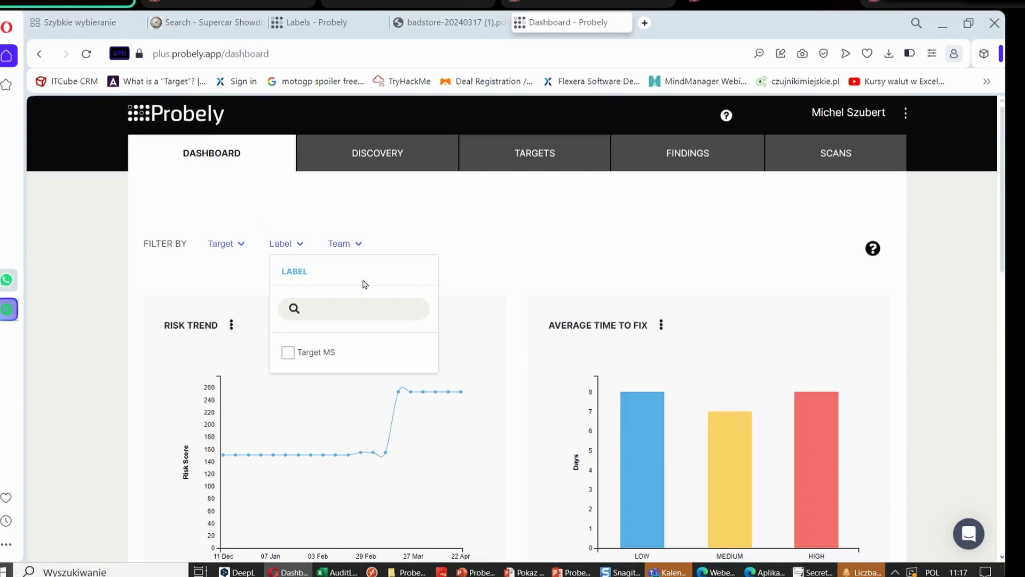
{"action": "left_click", "coordinate": [528, 262]}
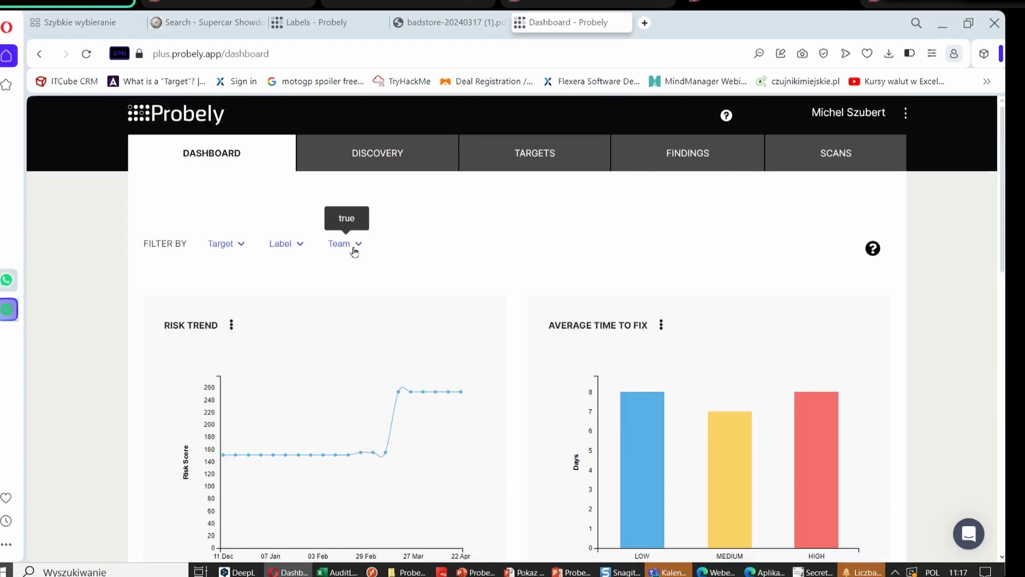
Check which teams the dashboard's Team filter offers and close it without selecting any
{"action": "left_click", "coordinate": [354, 247]}
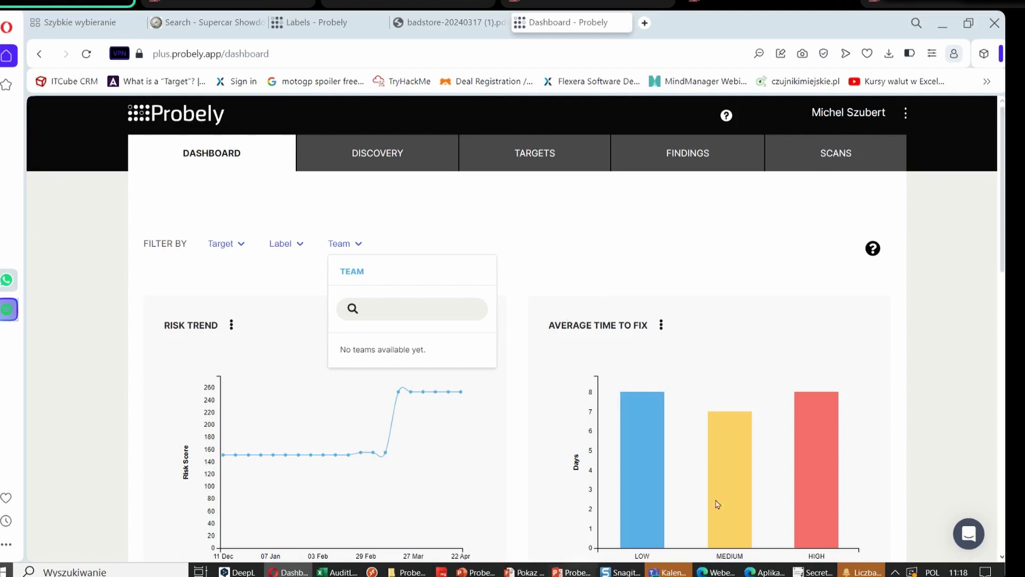
{"action": "left_click", "coordinate": [572, 271]}
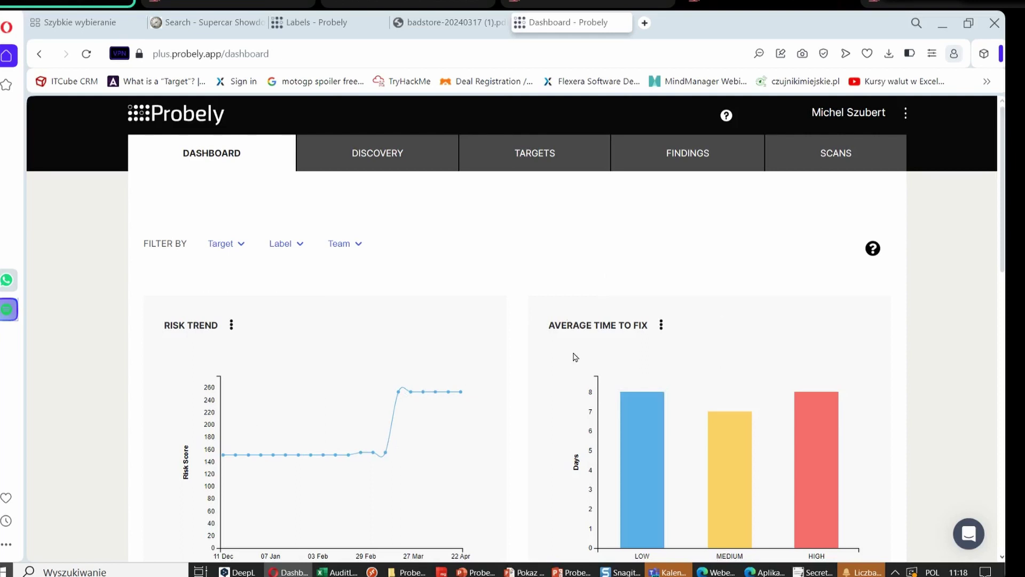
Open the Discovery page and view the list of discovered assets
{"action": "scroll", "coordinate": [575, 357], "scroll_direction": "down", "scroll_amount": 2}
{"action": "scroll", "coordinate": [661, 315], "scroll_direction": "up", "scroll_amount": 2}
{"action": "left_click", "coordinate": [415, 158]}
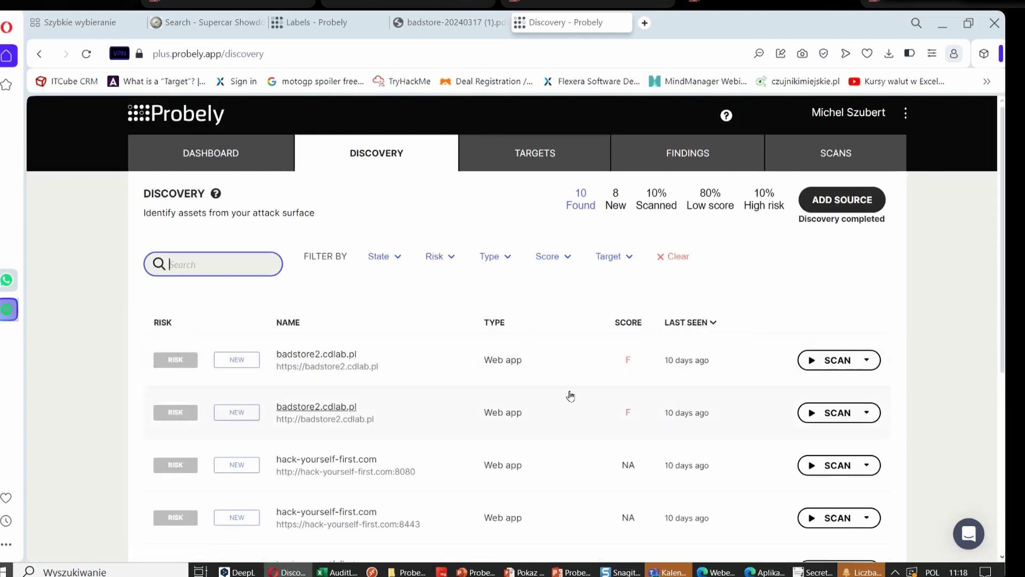
{"action": "scroll", "coordinate": [684, 269], "scroll_direction": "down", "scroll_amount": 1}
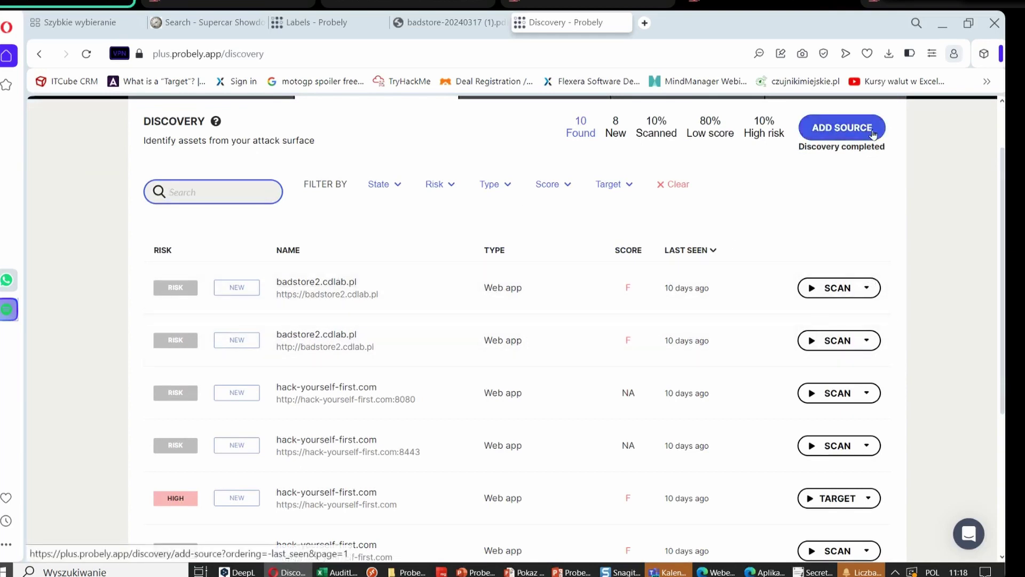
View the form for adding a domain as a discovery source and cancel it without entering a domain
{"action": "left_click", "coordinate": [841, 120]}
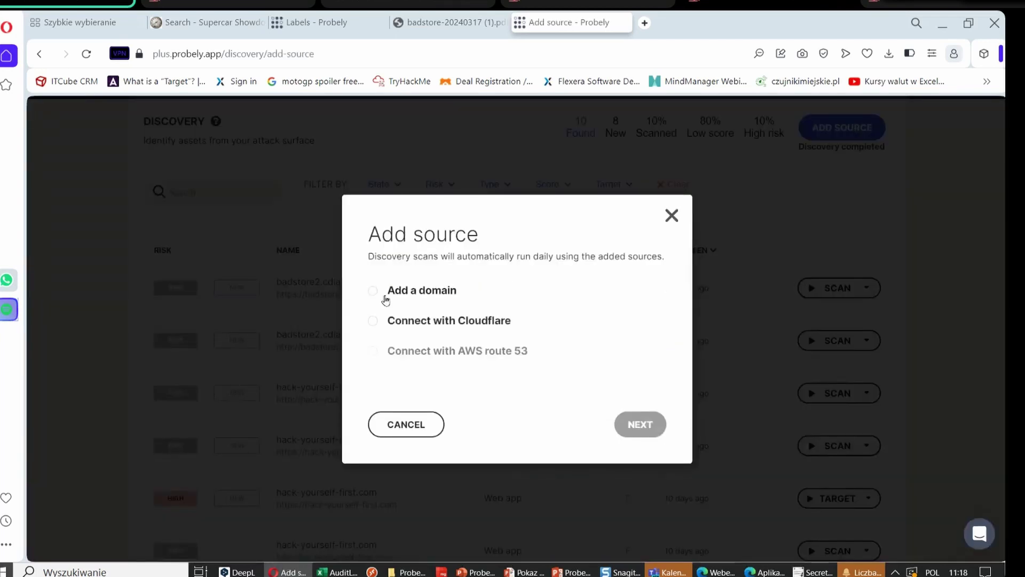
{"action": "left_click", "coordinate": [388, 294]}
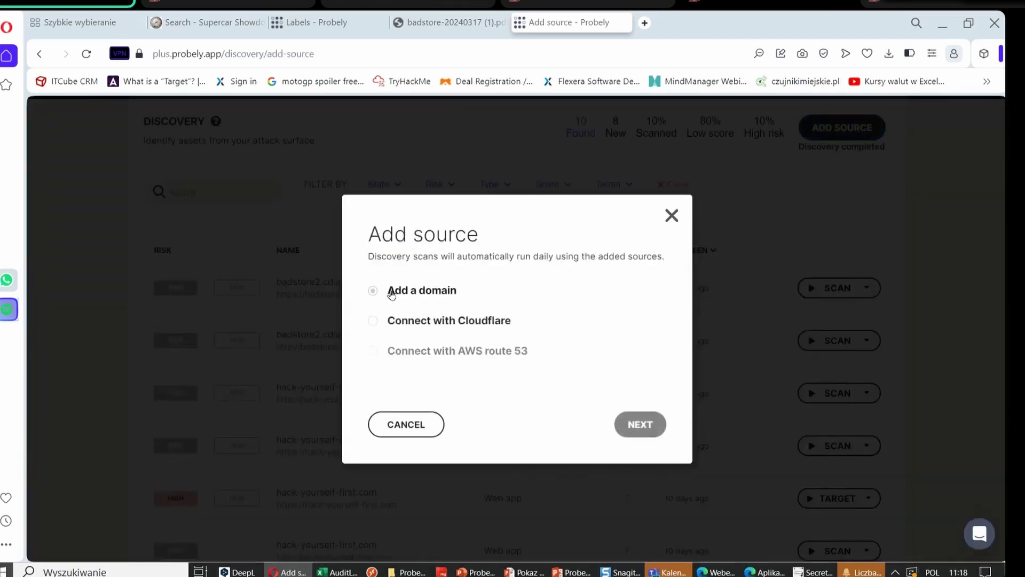
{"action": "left_click", "coordinate": [640, 433]}
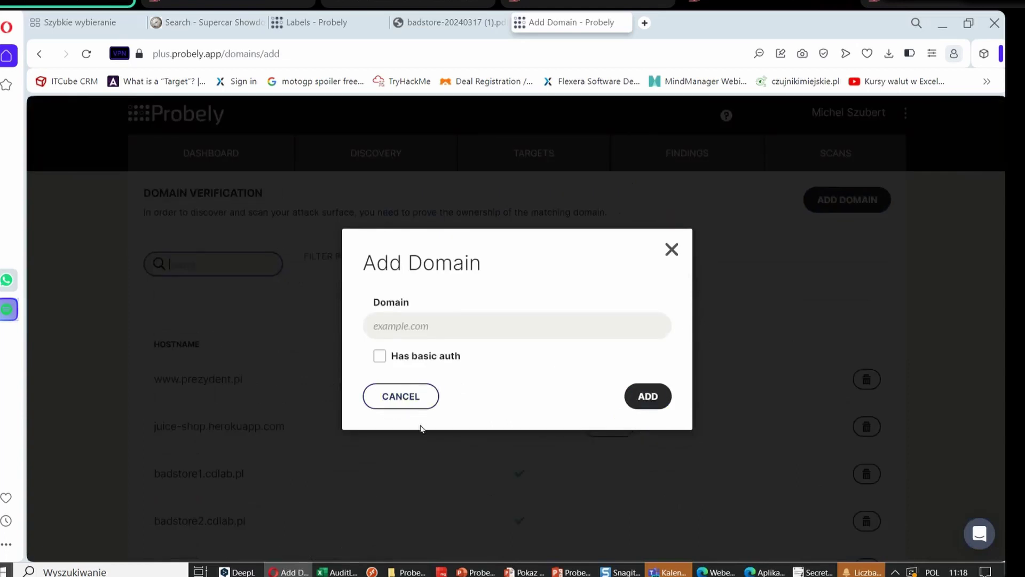
{"action": "left_click", "coordinate": [401, 396]}
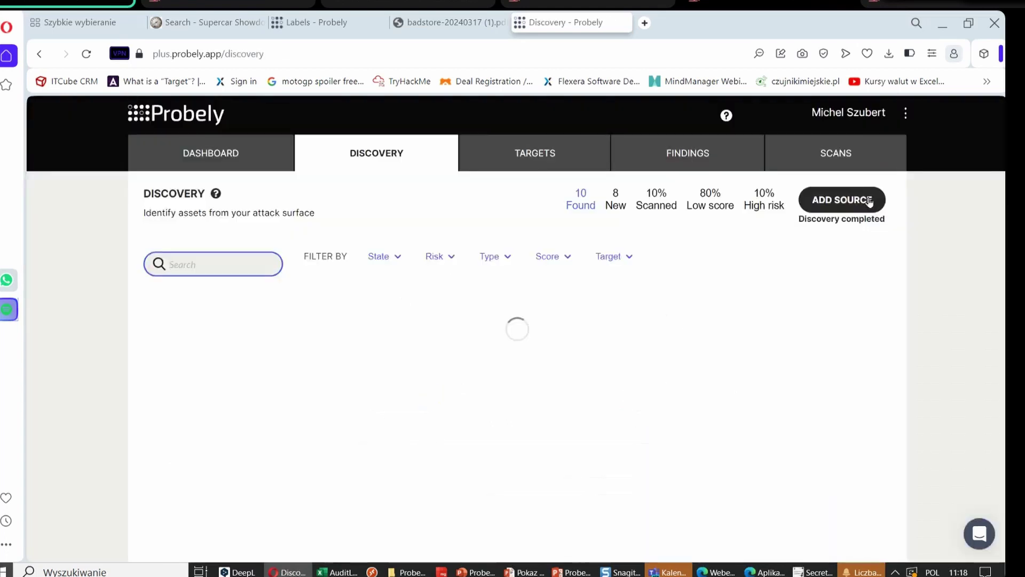
Review the discovery source options, including the AWS route 53 connection, and dismiss the dialog
{"action": "left_click", "coordinate": [849, 200]}
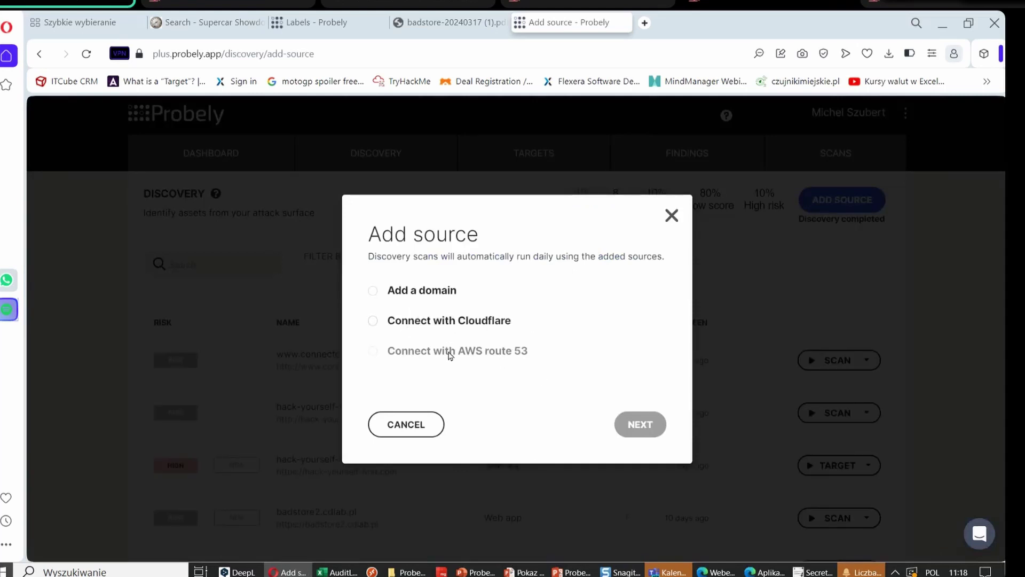
{"action": "mouse_move", "coordinate": [452, 354]}
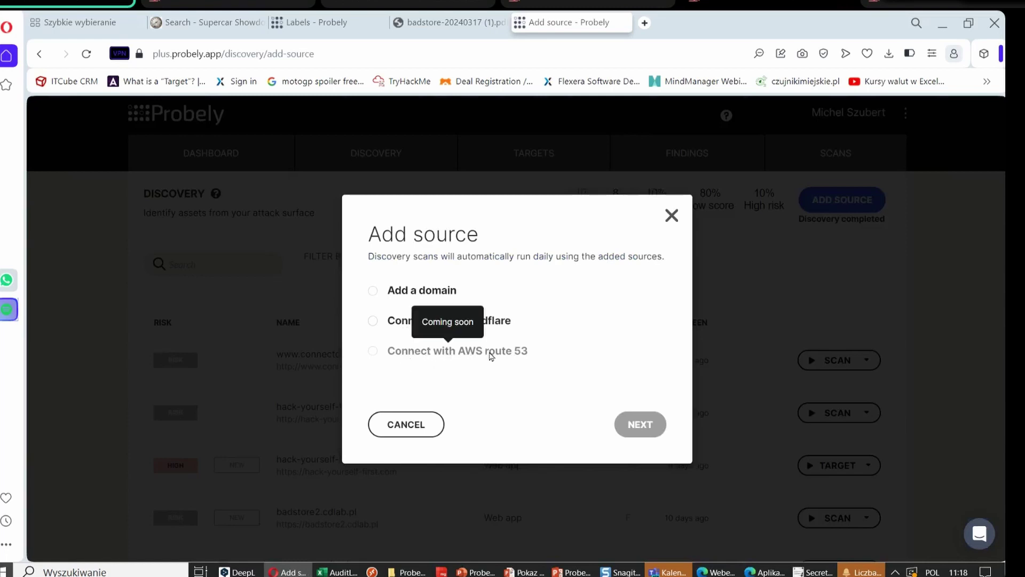
{"action": "left_click", "coordinate": [672, 216]}
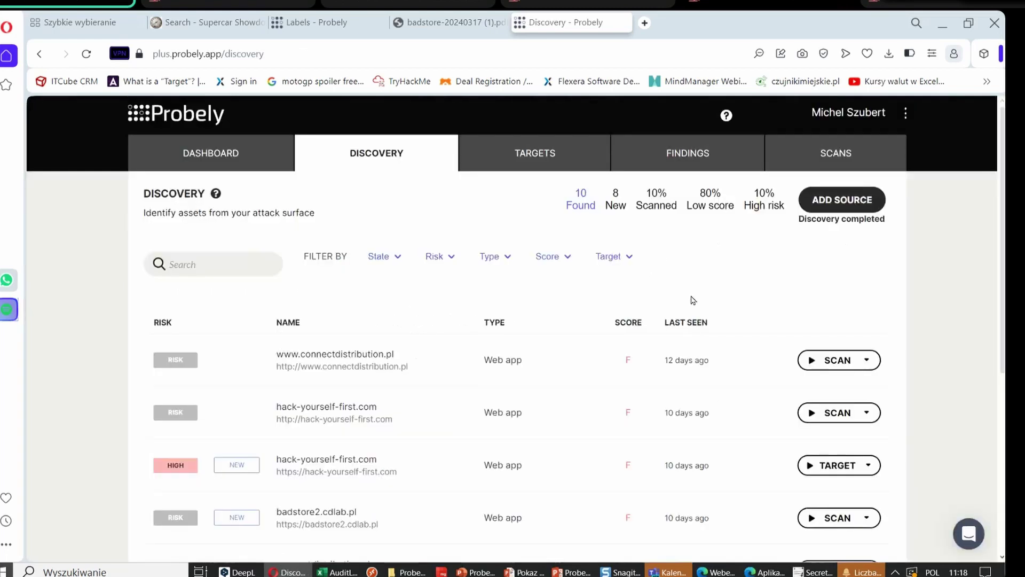
{"action": "scroll", "coordinate": [451, 370], "scroll_direction": "down", "scroll_amount": 1}
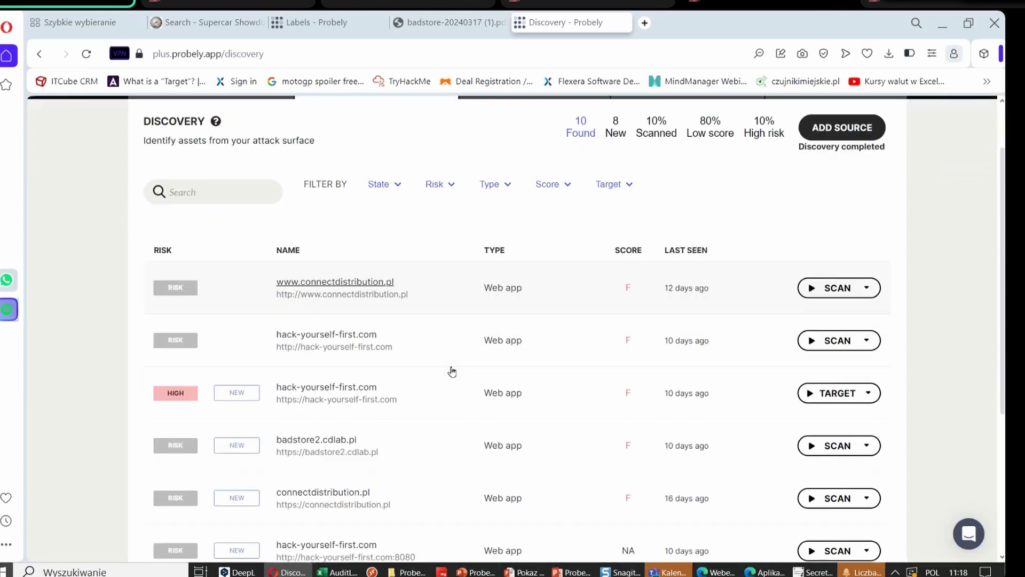
{"action": "left_click", "coordinate": [344, 336]}
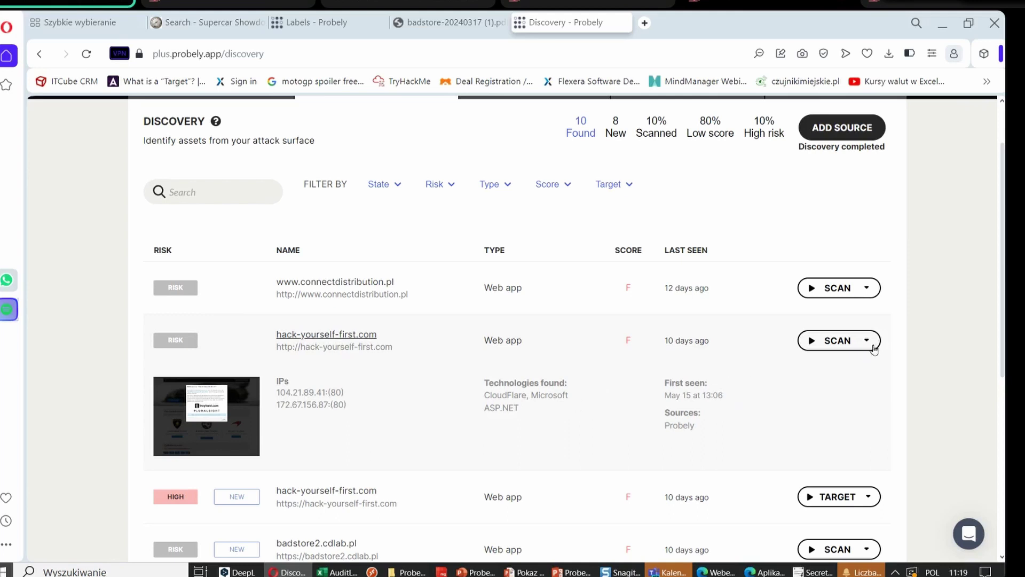
{"action": "scroll", "coordinate": [876, 340], "scroll_direction": "up", "scroll_amount": 1}
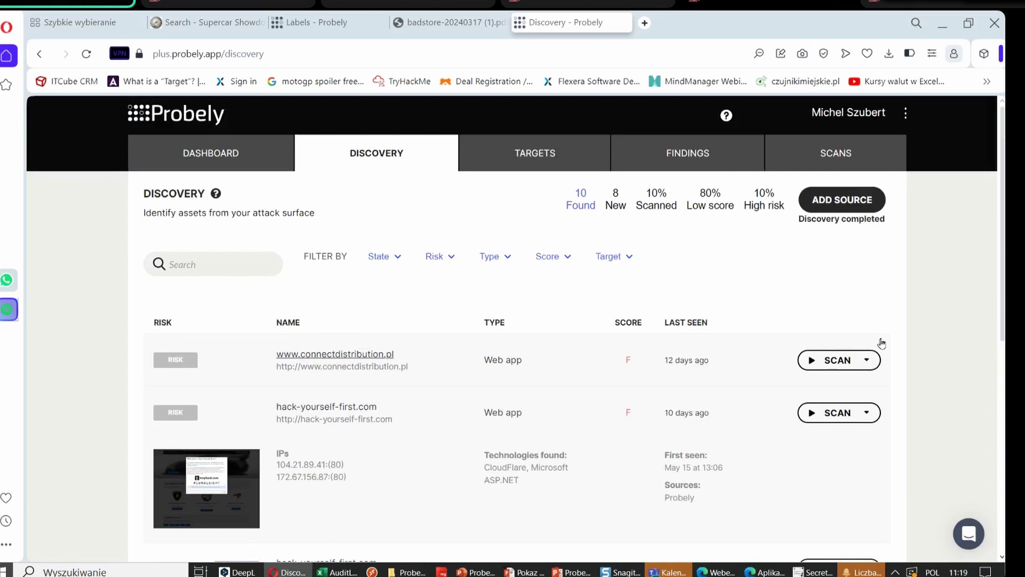
Open the Targets page and read the warning shown for the JuiceShop target
{"action": "left_click", "coordinate": [540, 158]}
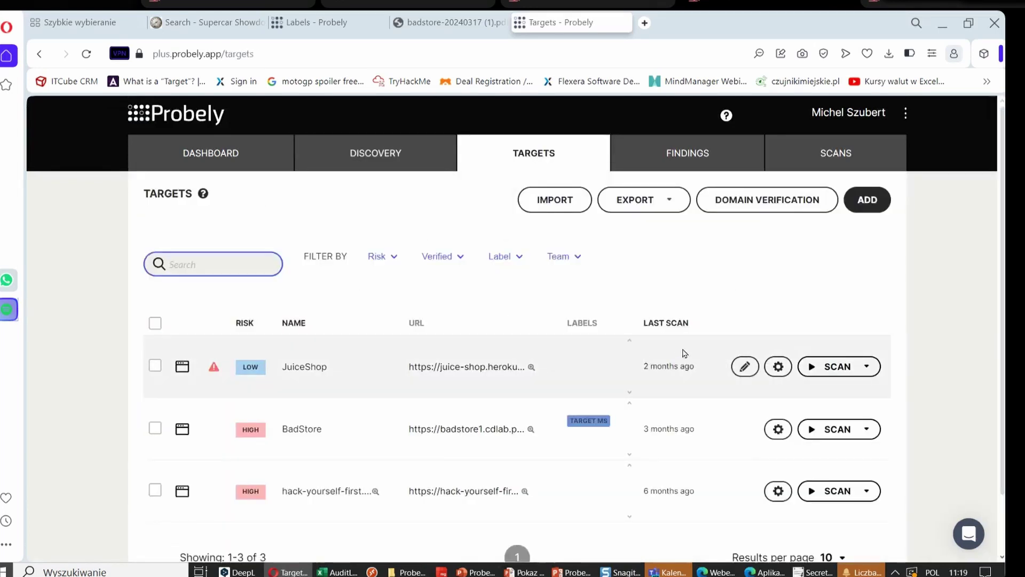
{"action": "scroll", "coordinate": [662, 342], "scroll_direction": "down", "scroll_amount": 1}
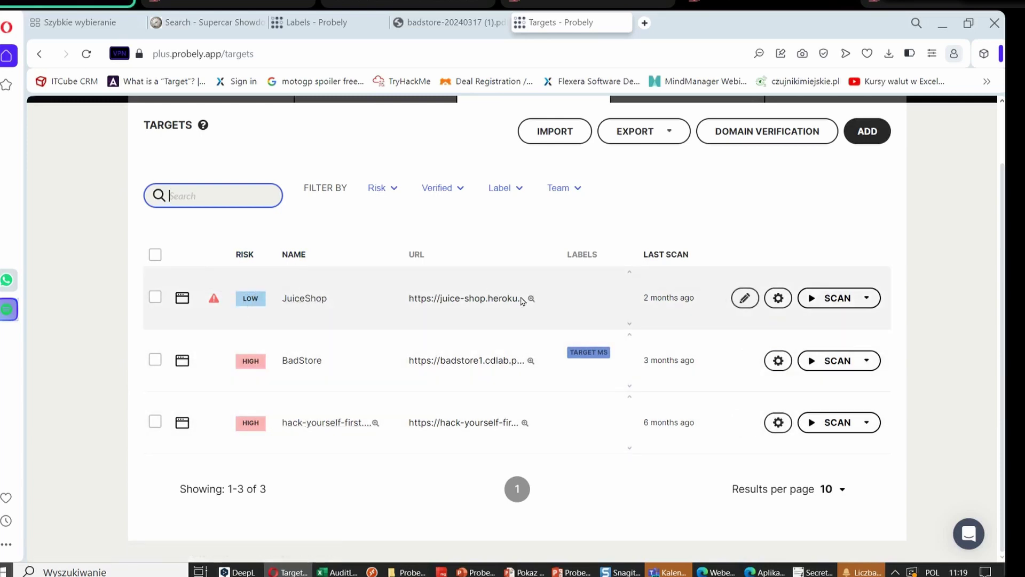
{"action": "mouse_move", "coordinate": [214, 301]}
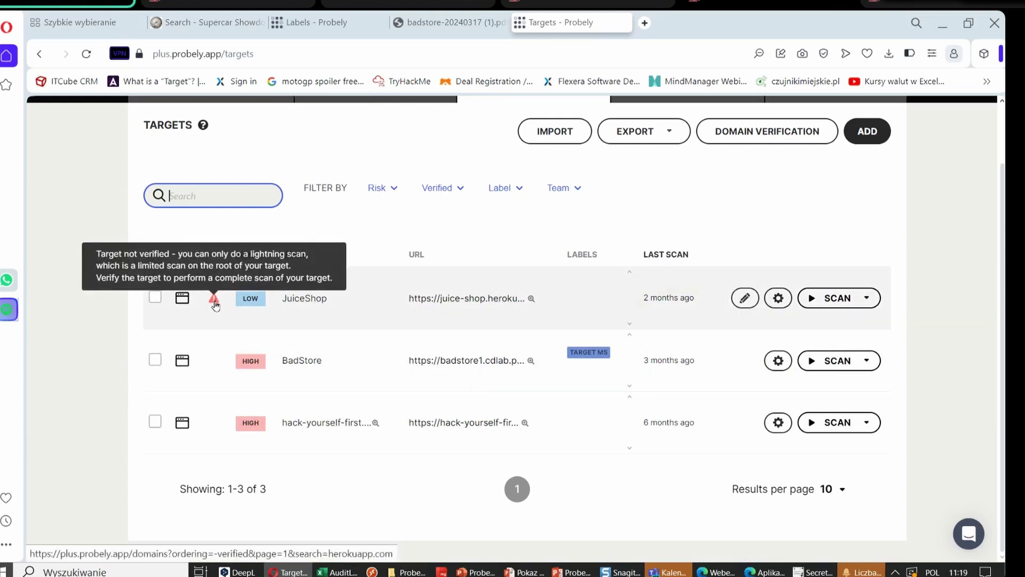
Open domain verification for juice-shop.herokuapp.com, review the available ownership proof methods and close the dialog without choosing one
{"action": "left_click", "coordinate": [214, 302]}
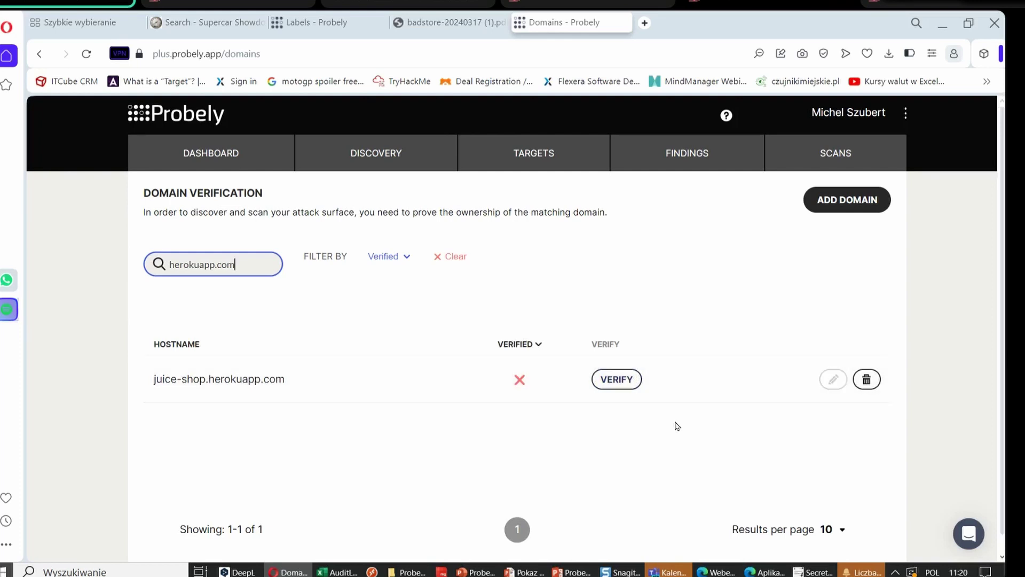
{"action": "left_click", "coordinate": [618, 381]}
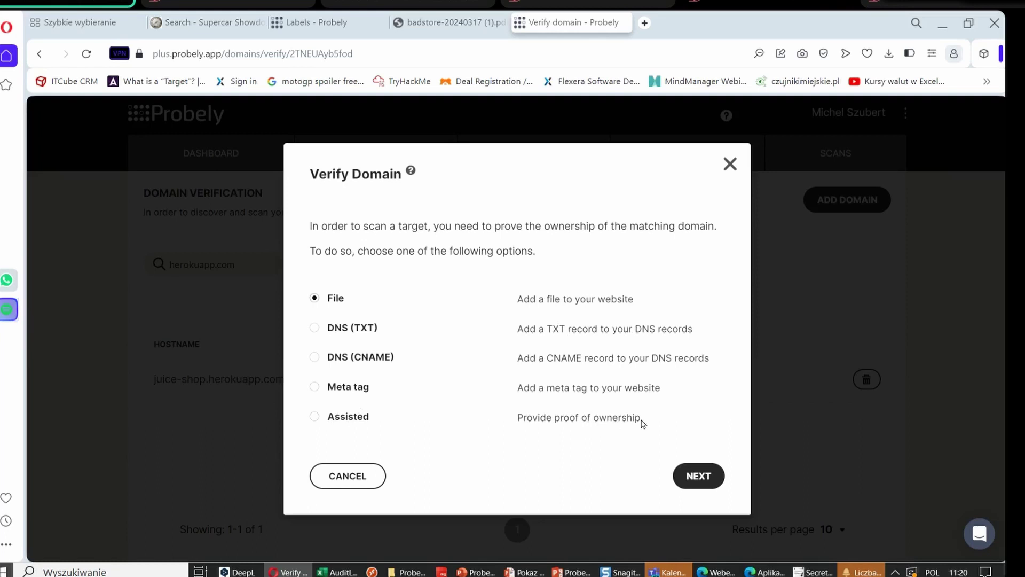
{"action": "left_click", "coordinate": [730, 164]}
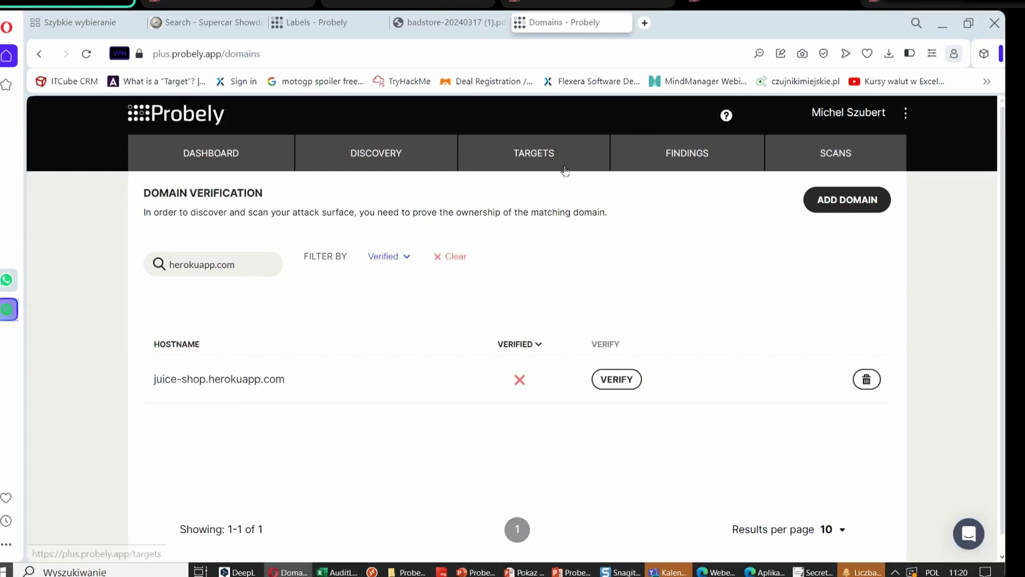
Return to the Targets page and look over the list of targets
{"action": "left_click", "coordinate": [526, 153]}
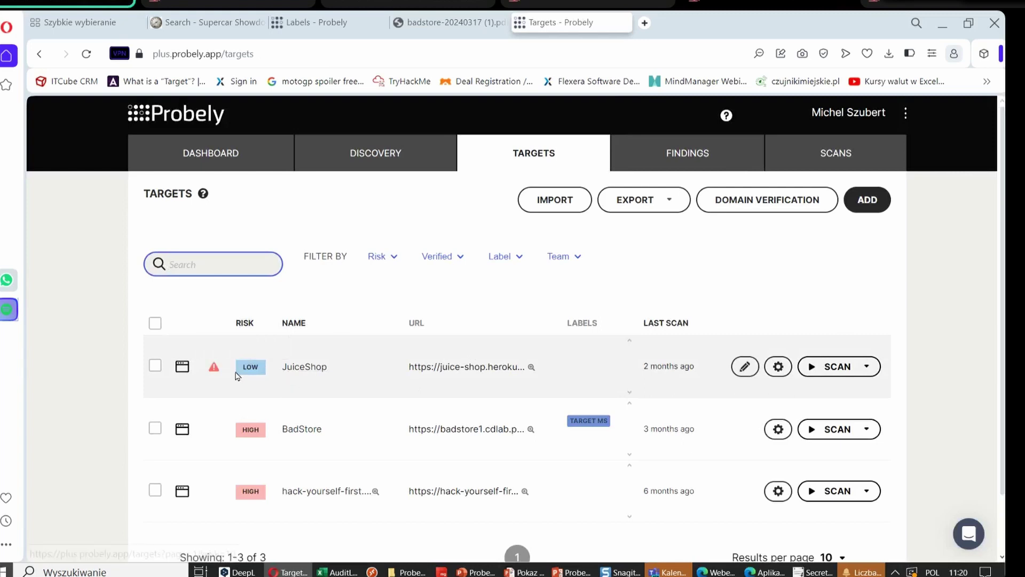
{"action": "mouse_move", "coordinate": [214, 373]}
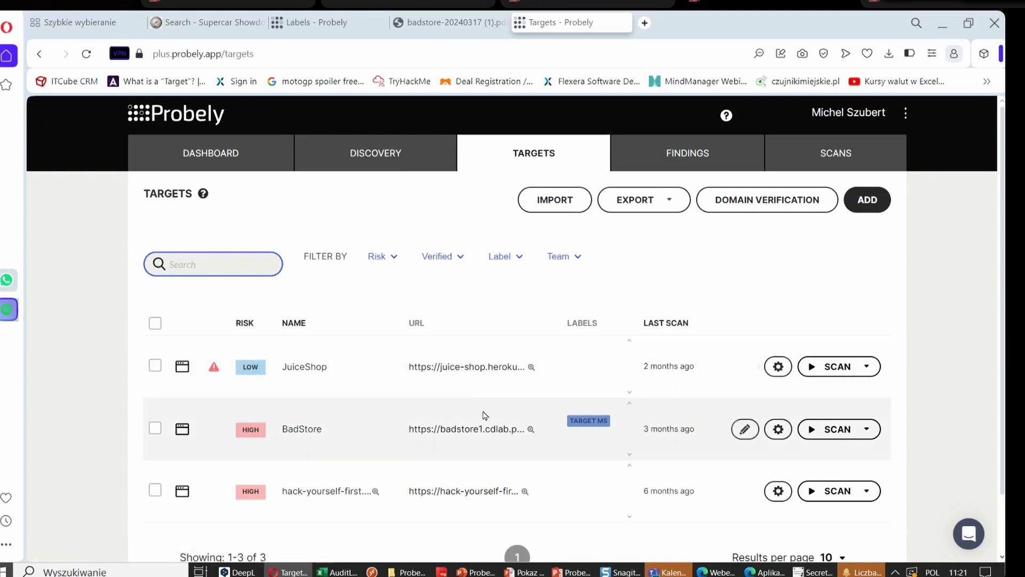
{"action": "scroll", "coordinate": [336, 425], "scroll_direction": "down", "scroll_amount": 2}
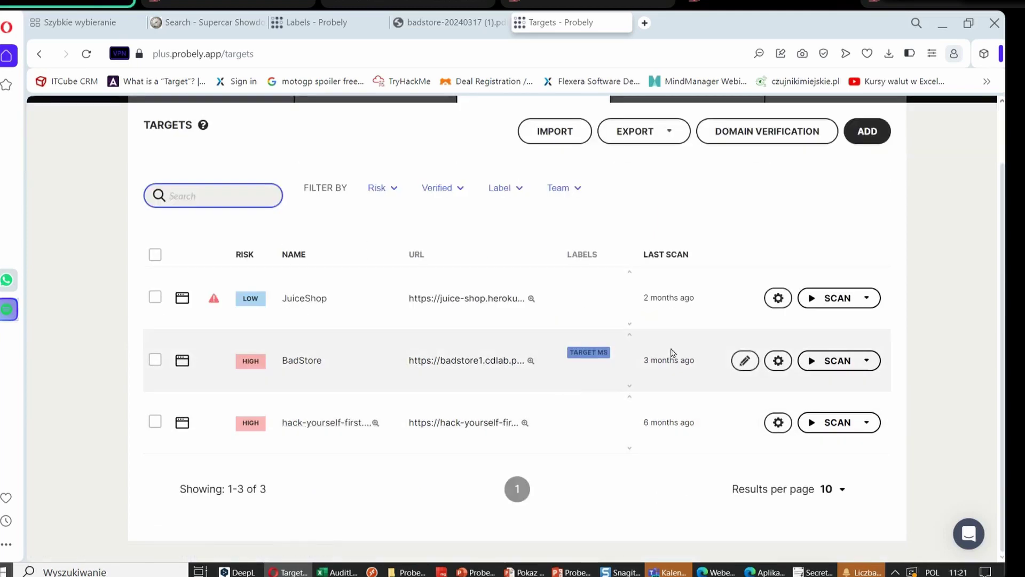
{"action": "scroll", "coordinate": [794, 436], "scroll_direction": "up", "scroll_amount": 2}
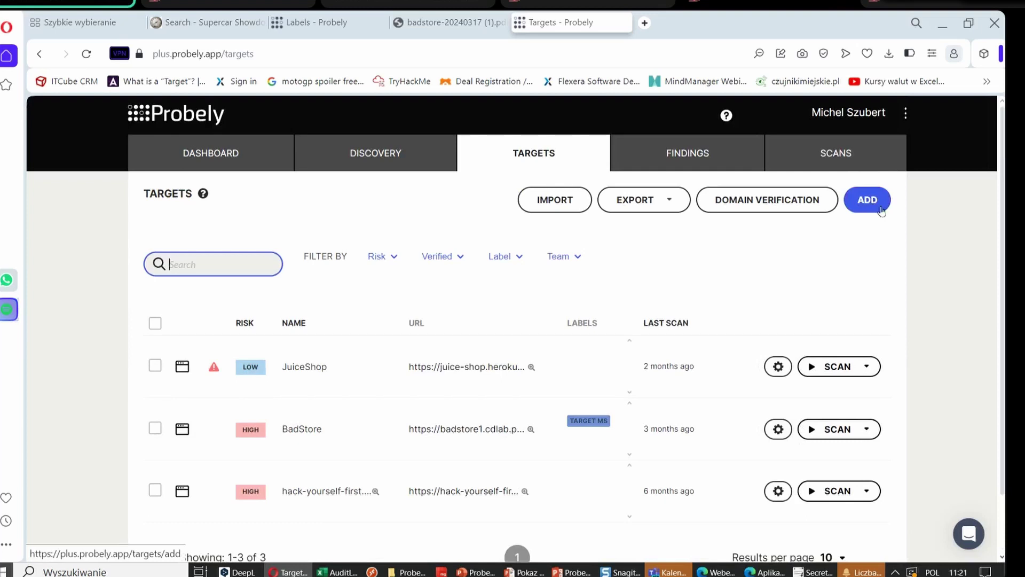
View the form for adding a target, check its API target options and close it without adding anything
{"action": "left_click", "coordinate": [879, 207]}
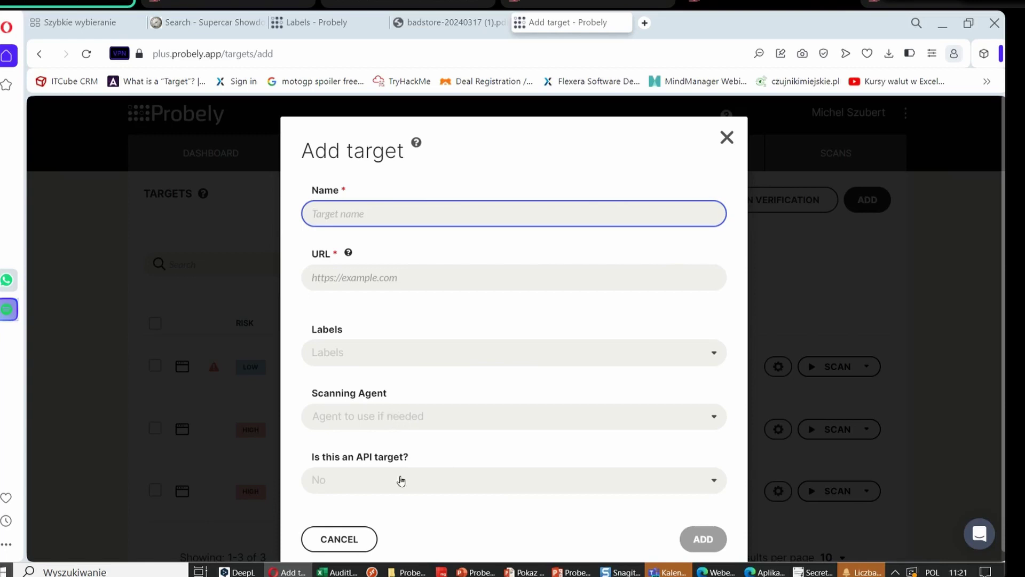
{"action": "scroll", "coordinate": [404, 478], "scroll_direction": "down", "scroll_amount": 1}
{"action": "scroll", "coordinate": [405, 478], "scroll_direction": "down", "scroll_amount": 1}
{"action": "left_click", "coordinate": [484, 462]}
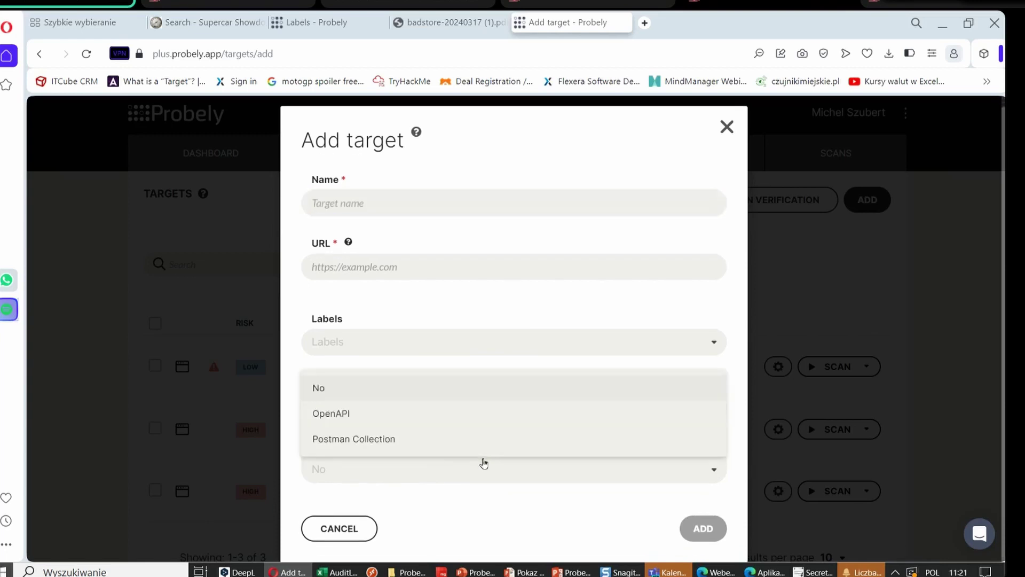
{"action": "left_click", "coordinate": [531, 527]}
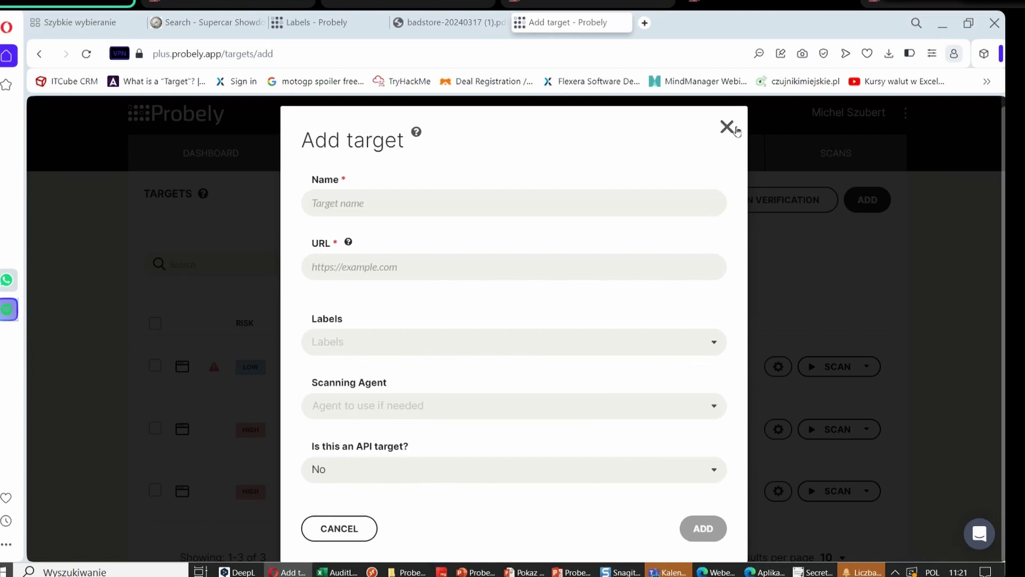
{"action": "left_click", "coordinate": [736, 129]}
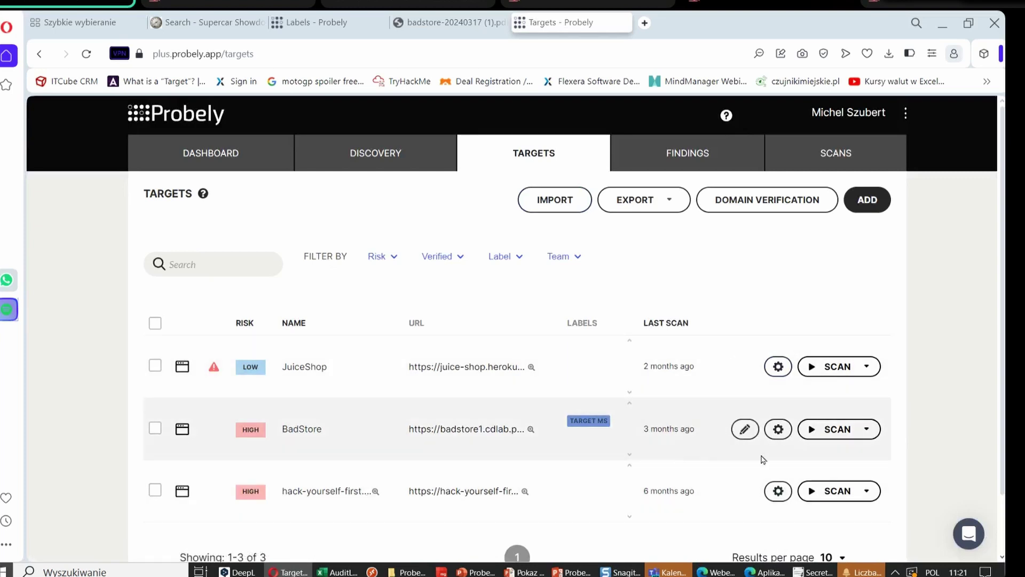
View the edit form of the hack-yourself-first.com target and close it without changes
{"action": "scroll", "coordinate": [855, 443], "scroll_direction": "down", "scroll_amount": 1}
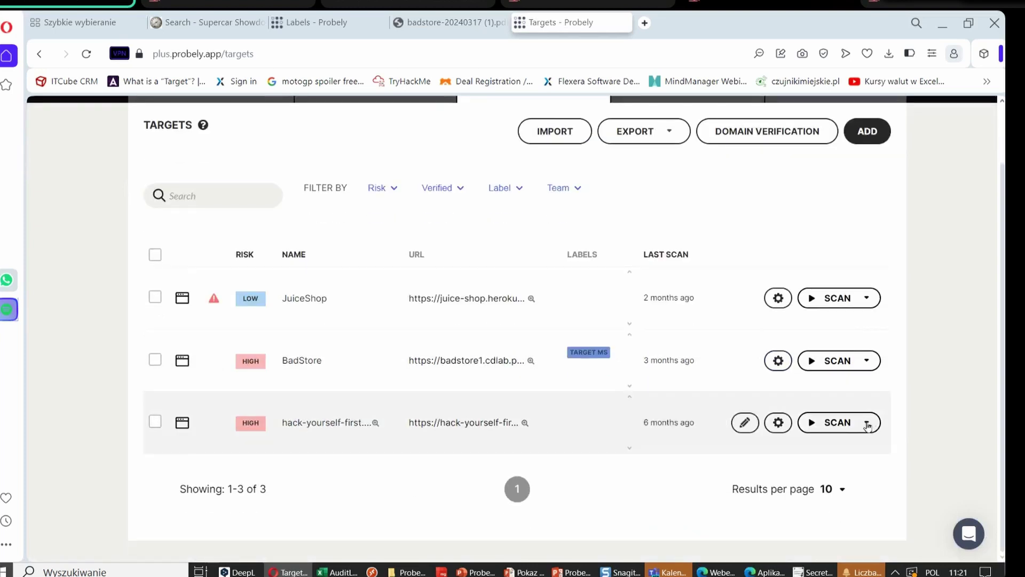
{"action": "left_click", "coordinate": [745, 422]}
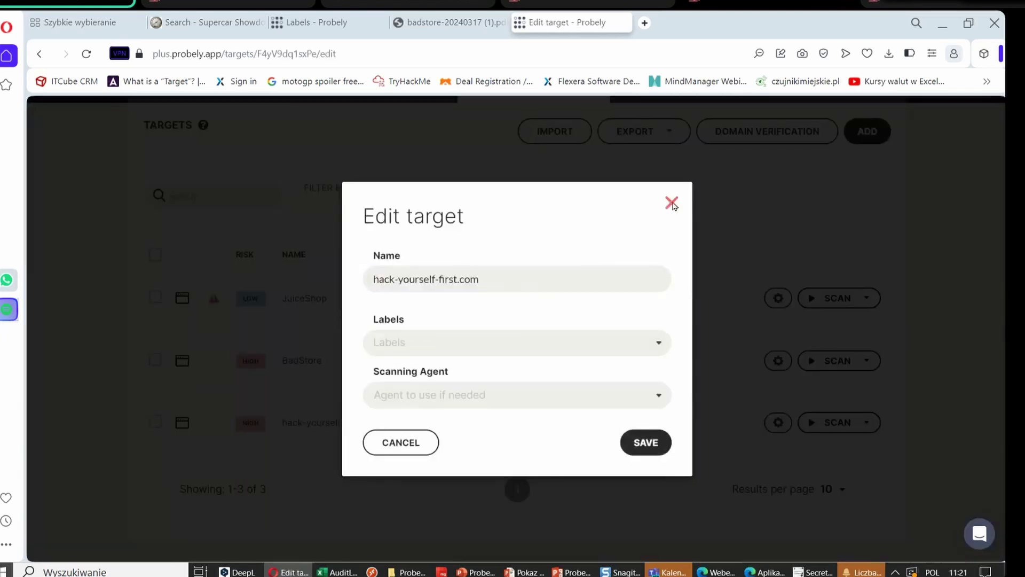
{"action": "left_click", "coordinate": [672, 203]}
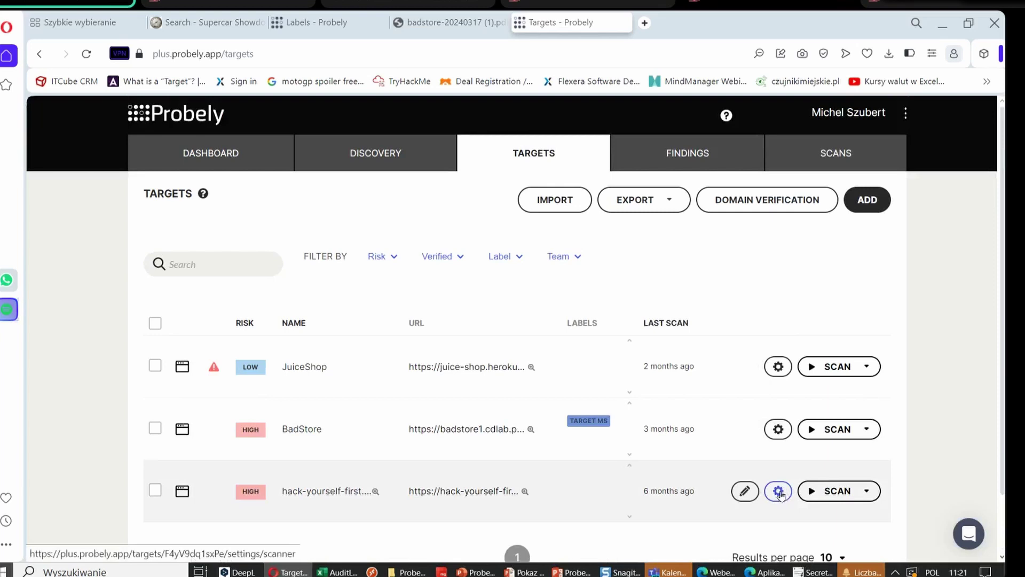
Open the scanner settings of the hack-yourself-first.com target and examine the navigation sequences and reject list sections
{"action": "left_click", "coordinate": [315, 490]}
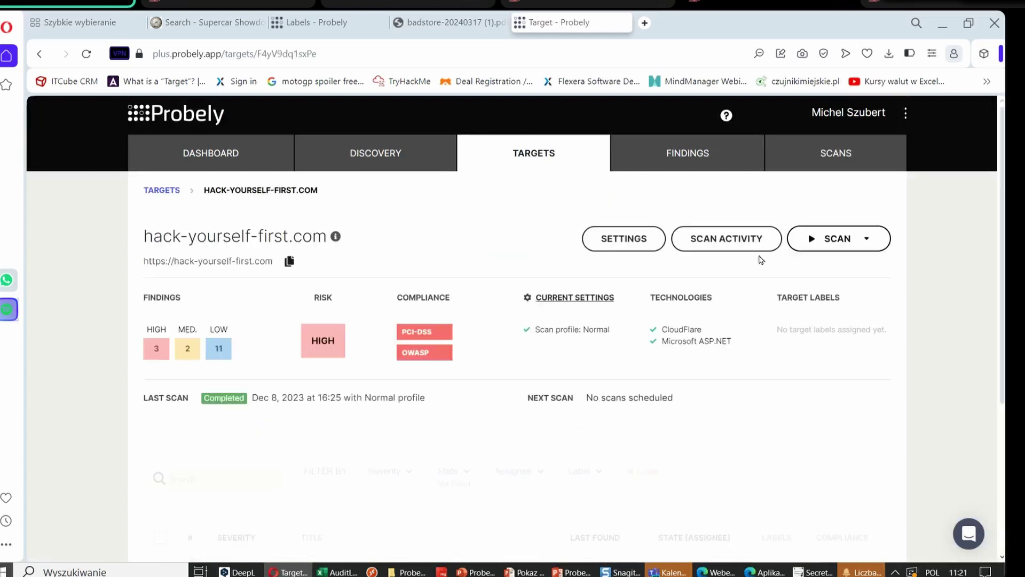
{"action": "left_click", "coordinate": [625, 239]}
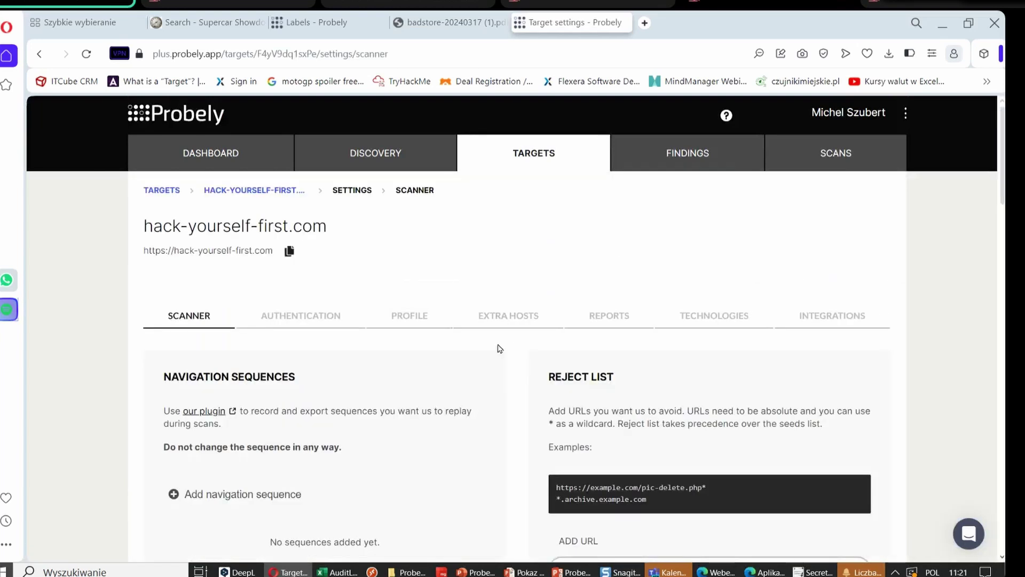
{"action": "scroll", "coordinate": [648, 291], "scroll_direction": "down", "scroll_amount": 3}
{"action": "scroll", "coordinate": [651, 290], "scroll_direction": "up", "scroll_amount": 3}
{"action": "scroll", "coordinate": [365, 393], "scroll_direction": "down", "scroll_amount": 2}
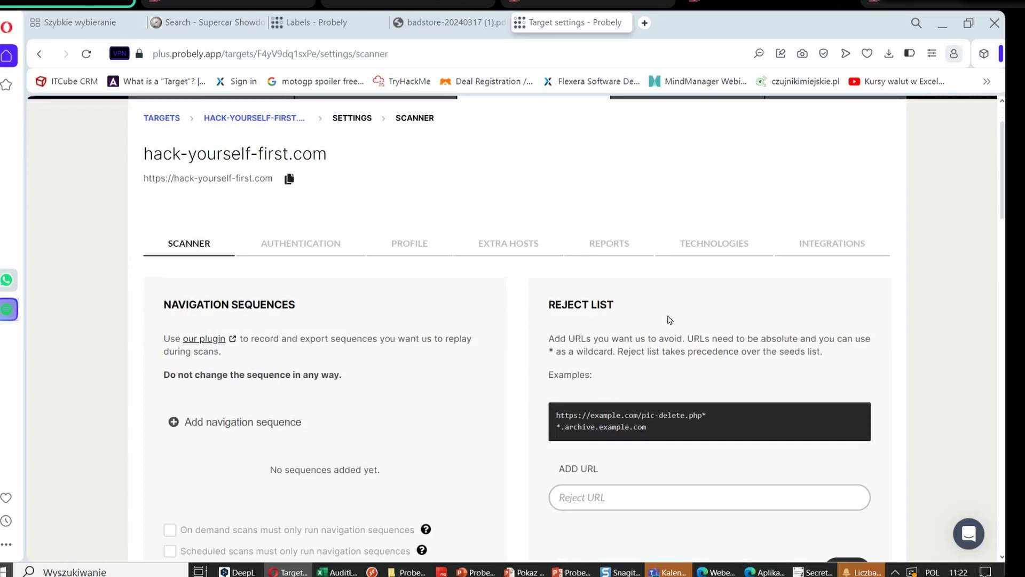
{"action": "scroll", "coordinate": [667, 320], "scroll_direction": "down", "scroll_amount": 1}
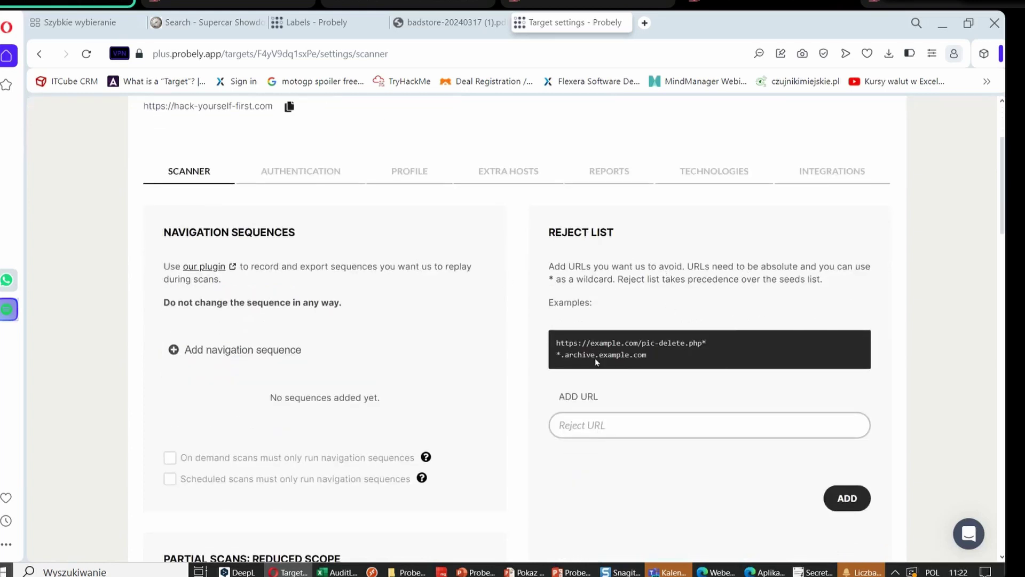
Examine the reduced-scope partial scans and seeds list sections of the target's scanner settings
{"action": "scroll", "coordinate": [648, 337], "scroll_direction": "down", "scroll_amount": 6}
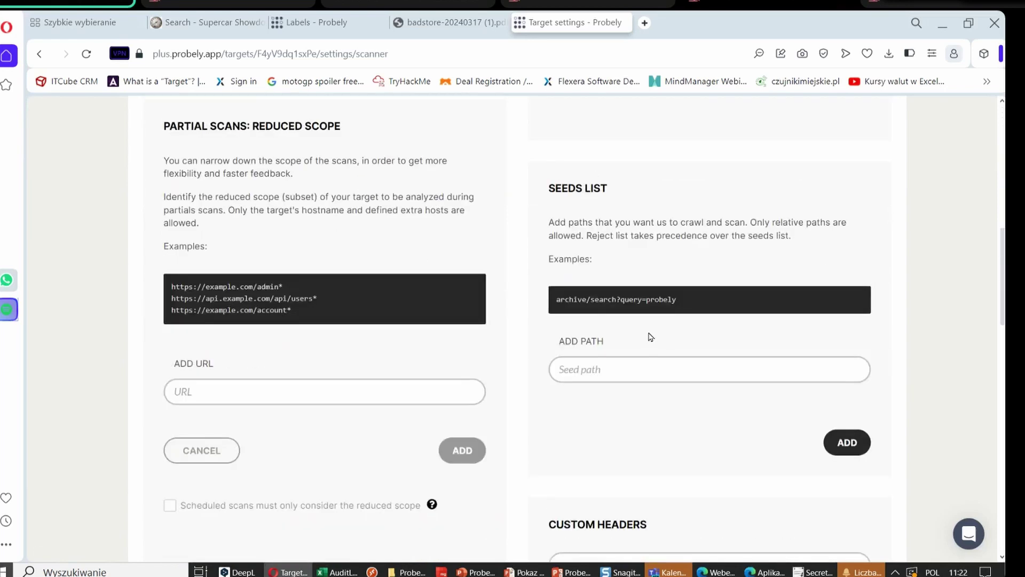
{"action": "scroll", "coordinate": [648, 339], "scroll_direction": "up", "scroll_amount": 2}
{"action": "scroll", "coordinate": [454, 384], "scroll_direction": "down", "scroll_amount": 1}
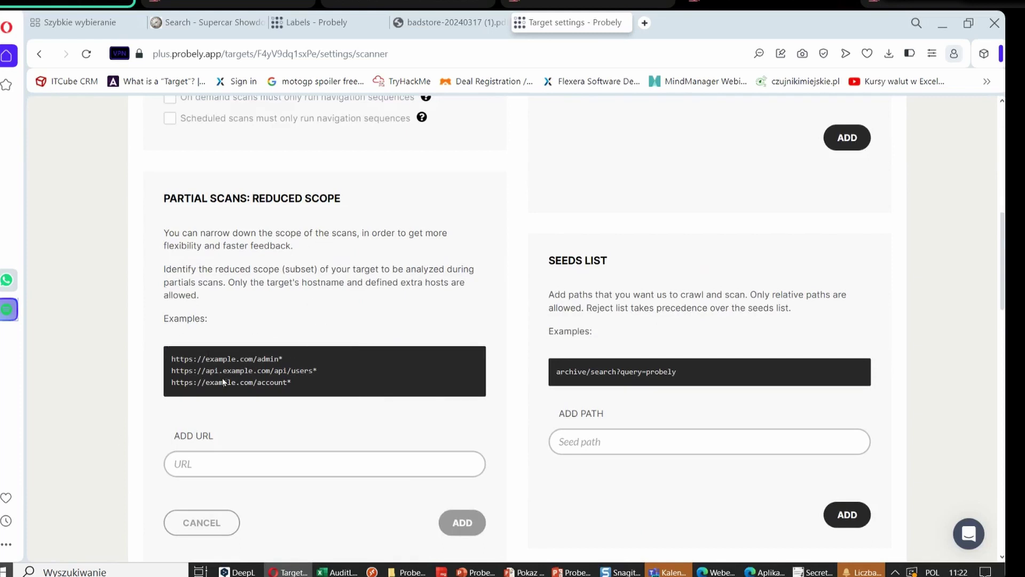
{"action": "scroll", "coordinate": [382, 377], "scroll_direction": "down", "scroll_amount": 3}
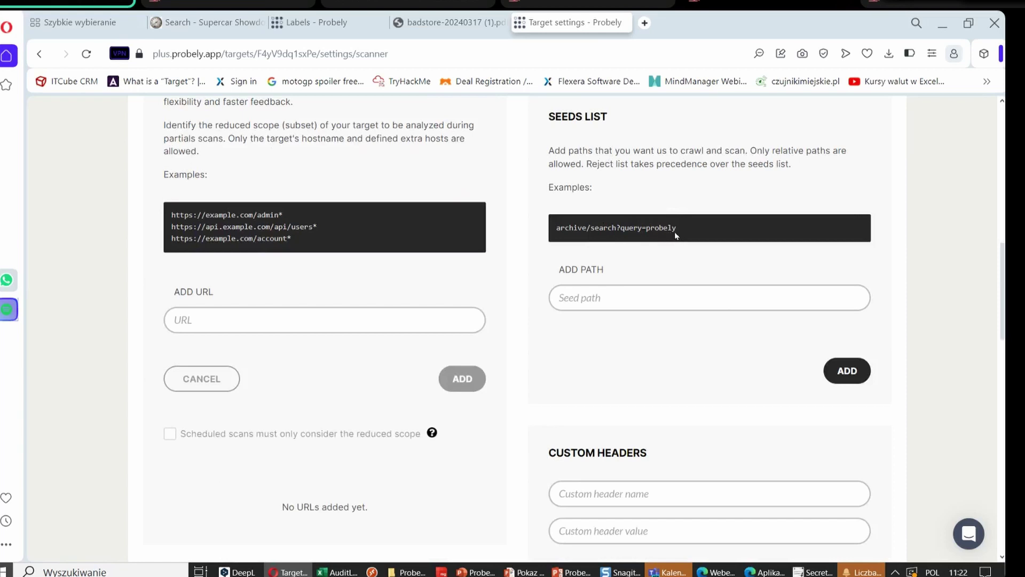
Examine the incremental partial scans, custom headers and custom cookies sections of the scanner settings
{"action": "scroll", "coordinate": [713, 293], "scroll_direction": "down", "scroll_amount": 3}
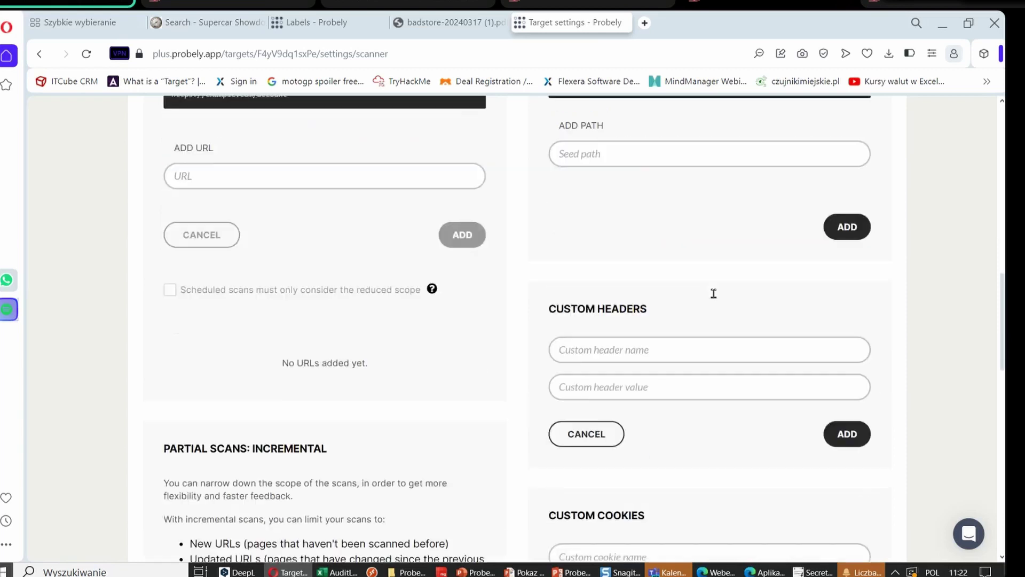
{"action": "scroll", "coordinate": [714, 293], "scroll_direction": "down", "scroll_amount": 6}
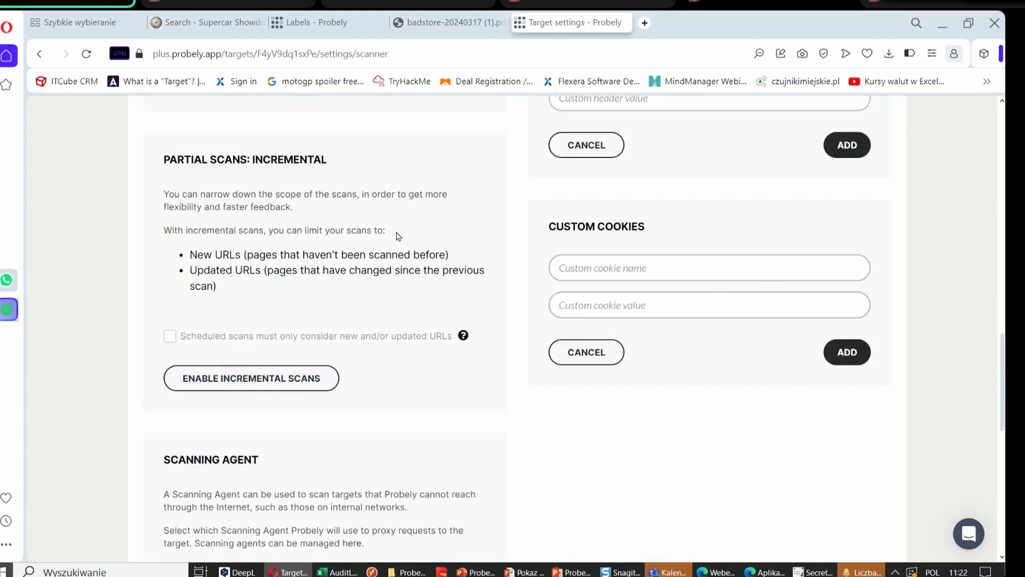
{"action": "scroll", "coordinate": [680, 307], "scroll_direction": "up", "scroll_amount": 3}
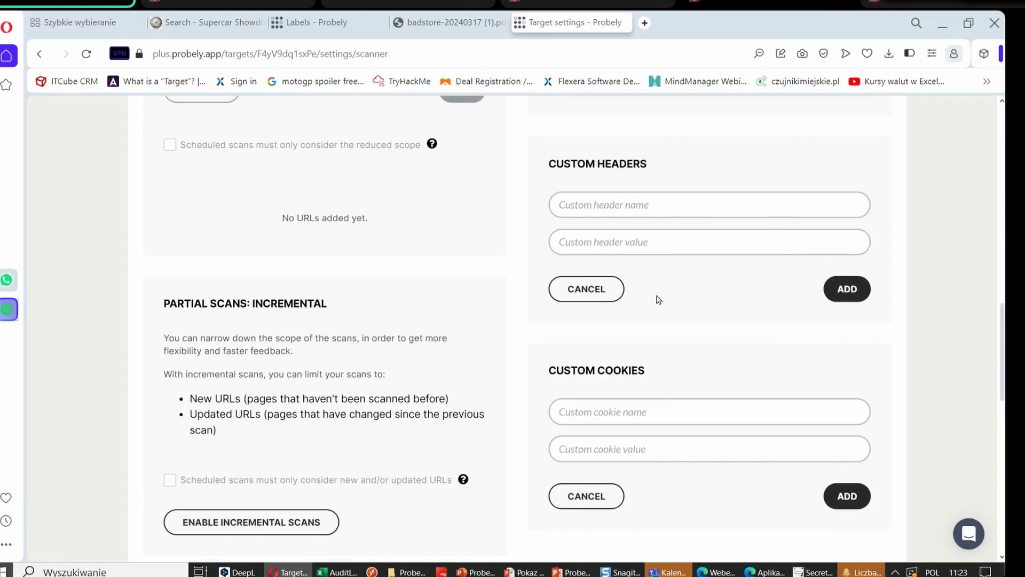
{"action": "scroll", "coordinate": [658, 300], "scroll_direction": "down", "scroll_amount": 4}
{"action": "scroll", "coordinate": [742, 304], "scroll_direction": "up", "scroll_amount": 4}
Review the scanning agent and scanning blackout period sections, and return to the start of the scanner settings
{"action": "scroll", "coordinate": [648, 350], "scroll_direction": "down", "scroll_amount": 8}
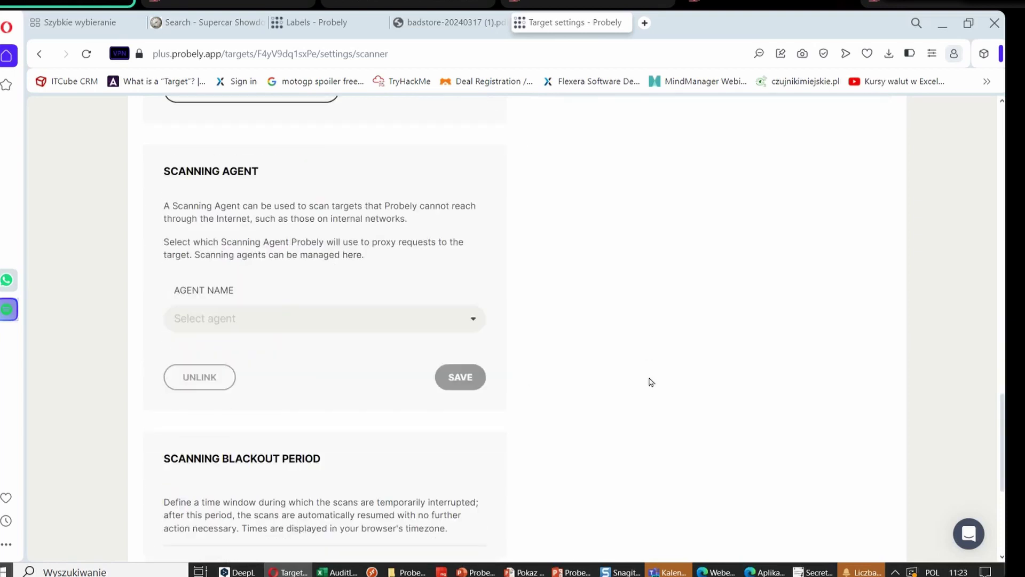
{"action": "scroll", "coordinate": [288, 329], "scroll_direction": "down", "scroll_amount": 1}
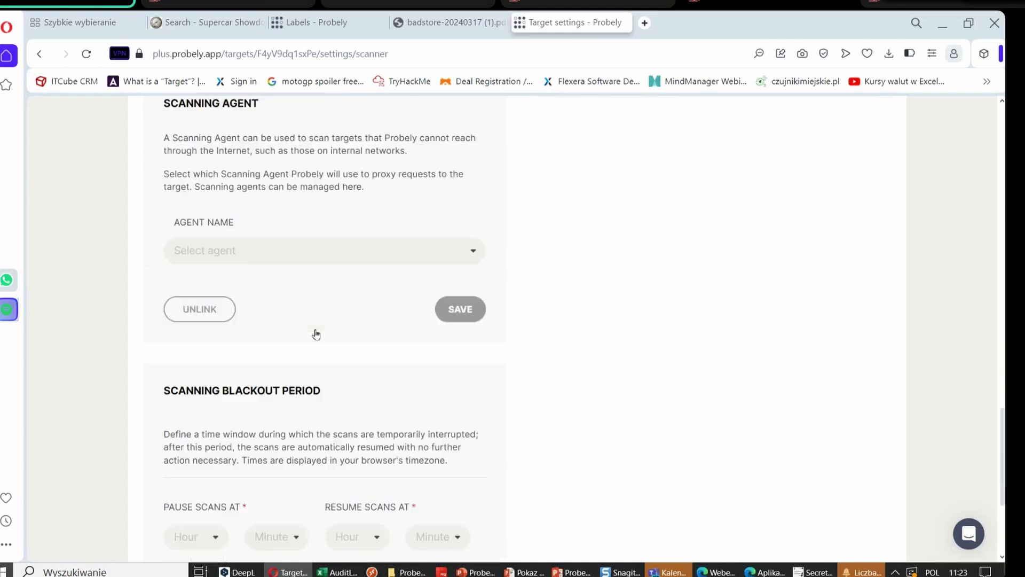
{"action": "scroll", "coordinate": [315, 336], "scroll_direction": "down", "scroll_amount": 2}
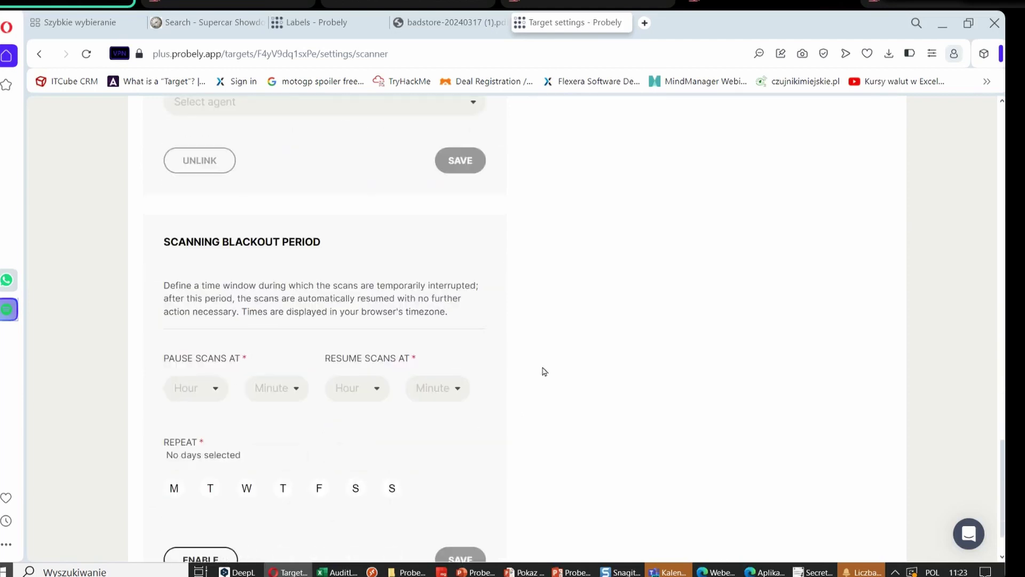
{"action": "scroll", "coordinate": [449, 328], "scroll_direction": "down", "scroll_amount": 1}
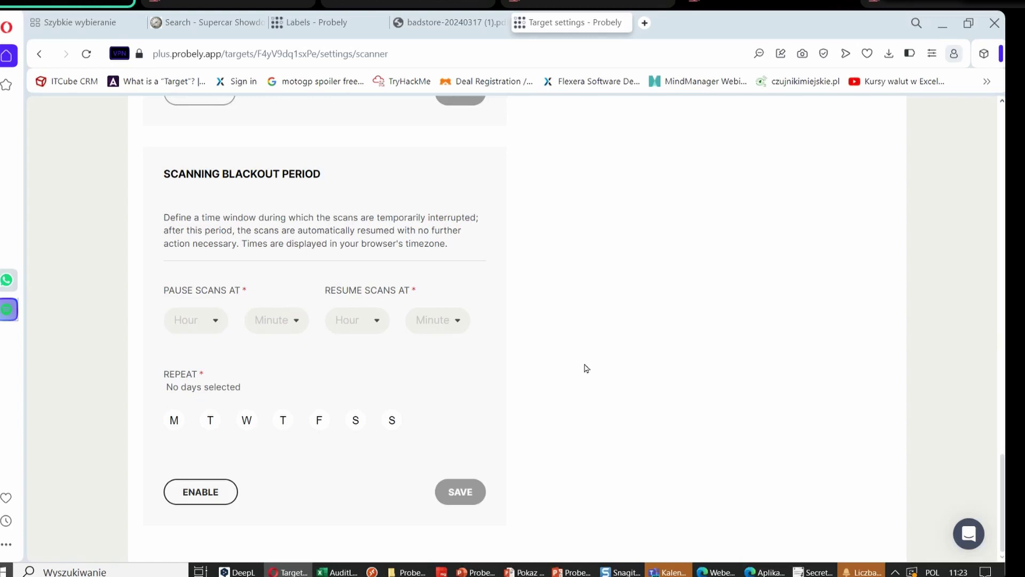
{"action": "scroll", "coordinate": [649, 330], "scroll_direction": "up", "scroll_amount": 15}
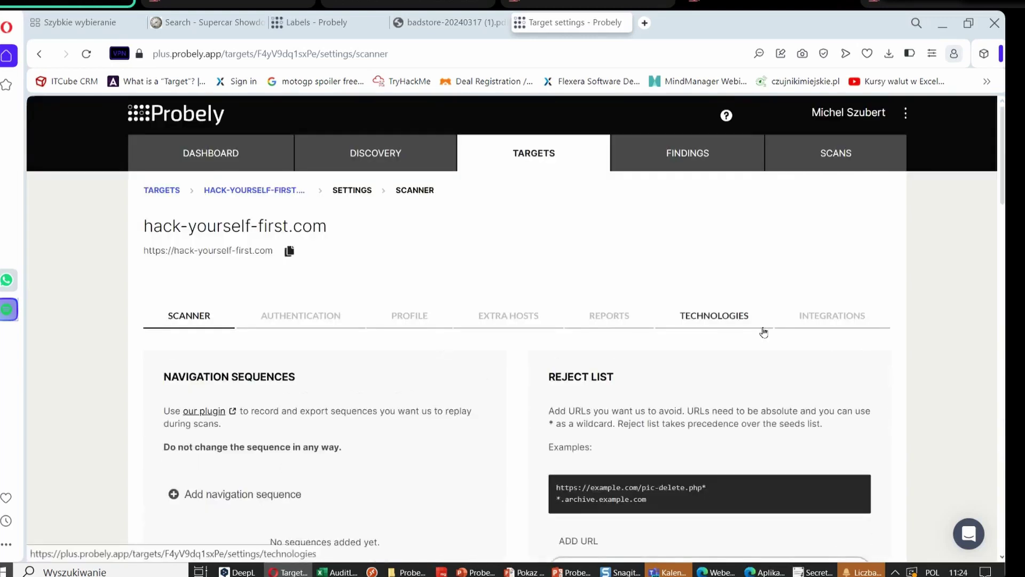
Open the target's authentication settings and examine the login configuration and logout detection sections
{"action": "left_click", "coordinate": [298, 315]}
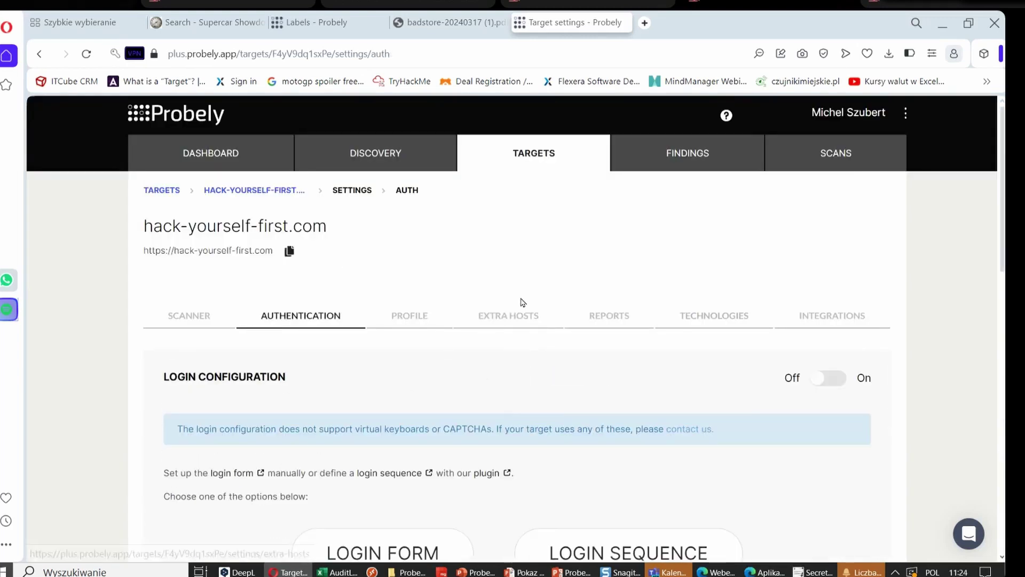
{"action": "scroll", "coordinate": [523, 302], "scroll_direction": "down", "scroll_amount": 3}
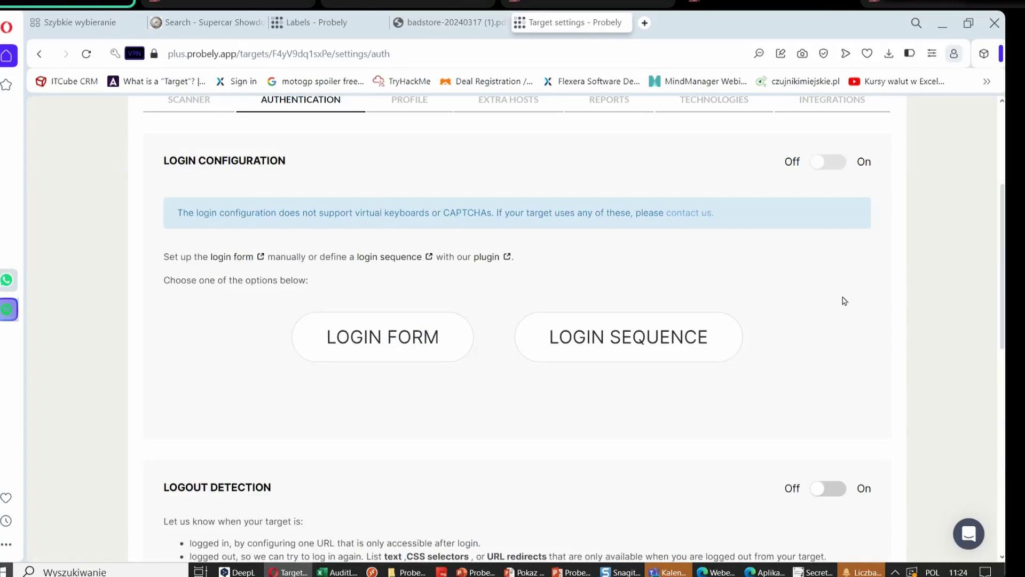
{"action": "scroll", "coordinate": [853, 294], "scroll_direction": "down", "scroll_amount": 1}
{"action": "scroll", "coordinate": [889, 289], "scroll_direction": "up", "scroll_amount": 2}
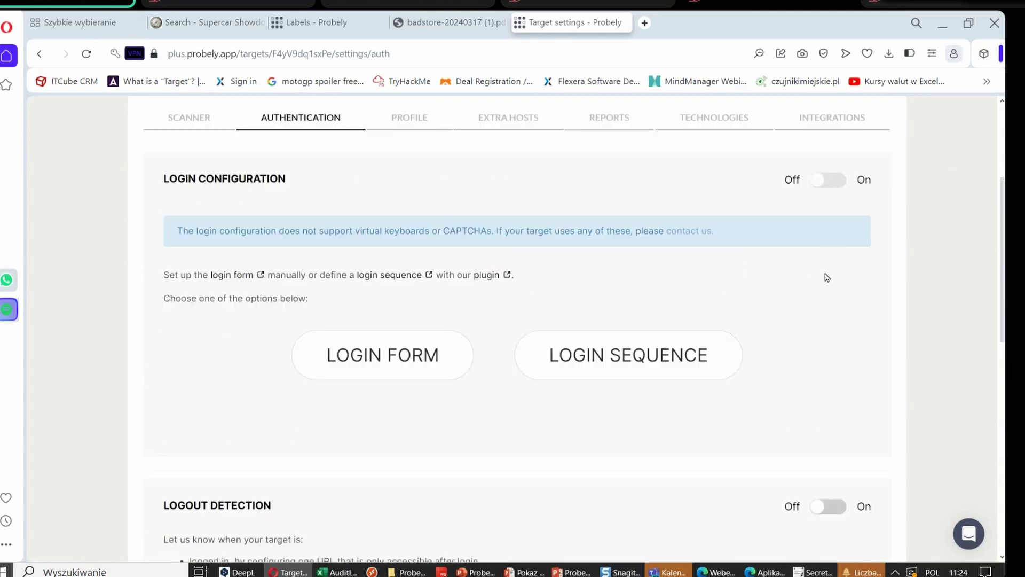
{"action": "scroll", "coordinate": [855, 328], "scroll_direction": "down", "scroll_amount": 3}
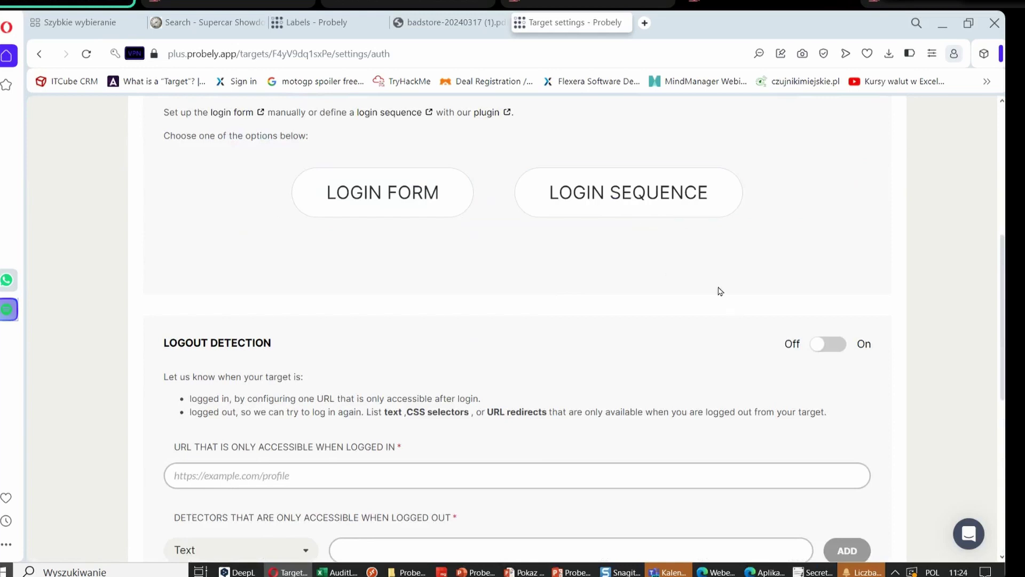
{"action": "scroll", "coordinate": [624, 242], "scroll_direction": "down", "scroll_amount": 3}
{"action": "scroll", "coordinate": [606, 253], "scroll_direction": "up", "scroll_amount": 4}
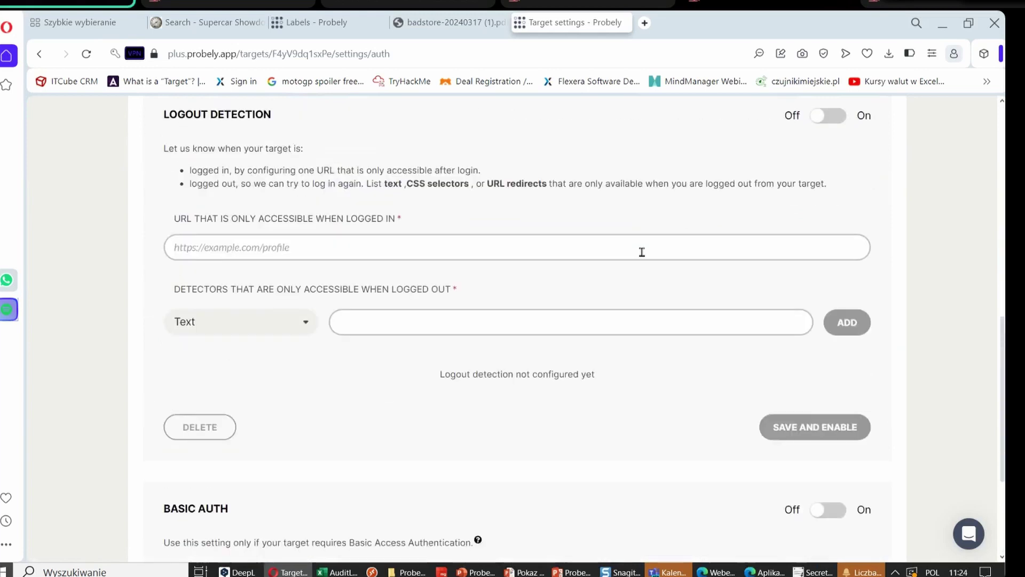
{"action": "scroll", "coordinate": [644, 261], "scroll_direction": "down", "scroll_amount": 4}
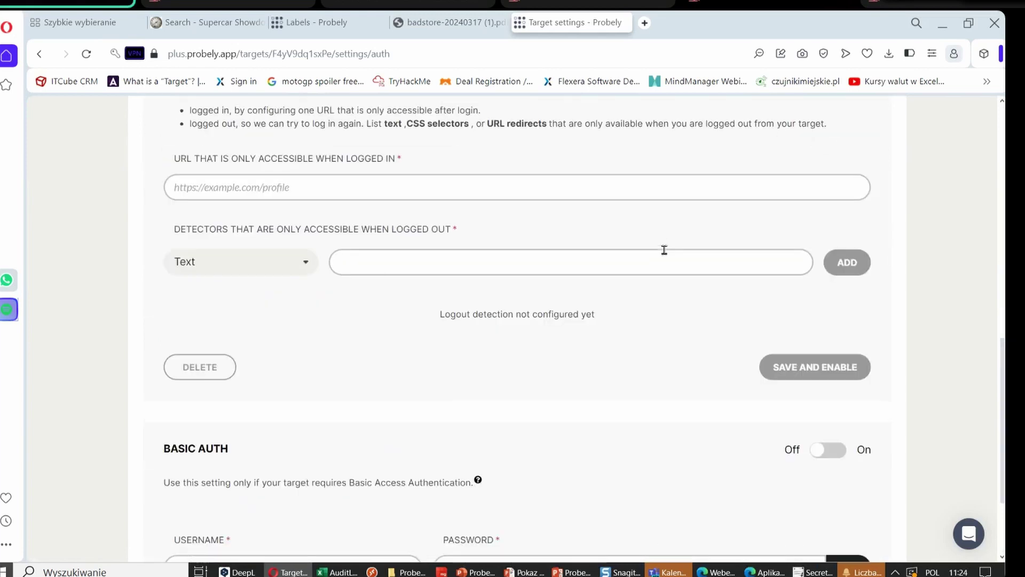
{"action": "scroll", "coordinate": [665, 250], "scroll_direction": "up", "scroll_amount": 8}
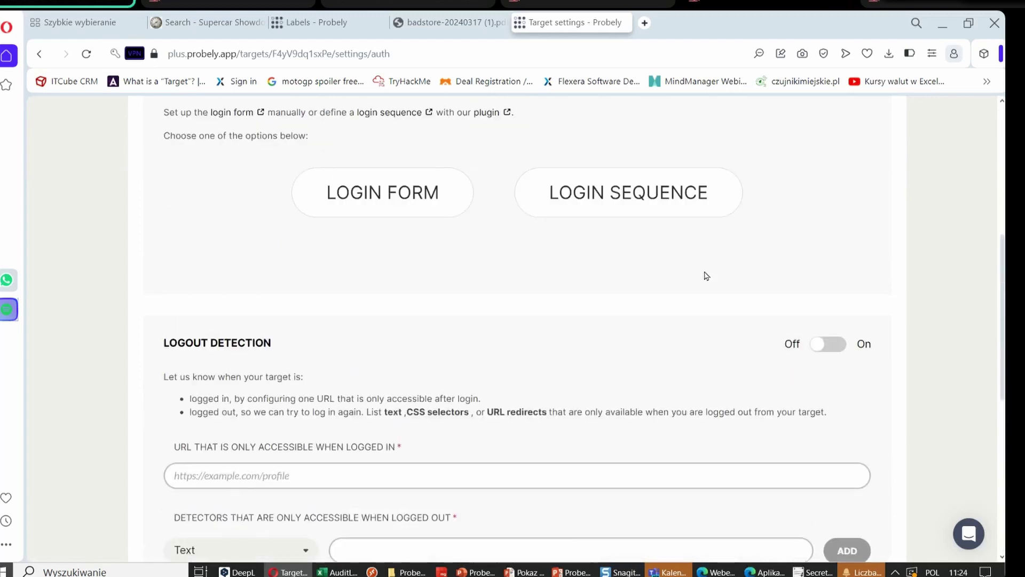
Show the login sequence option of the login configuration and examine its Two-Factor Authentication settings
{"action": "left_click", "coordinate": [647, 346]}
{"action": "scroll", "coordinate": [587, 325], "scroll_direction": "down", "scroll_amount": 5}
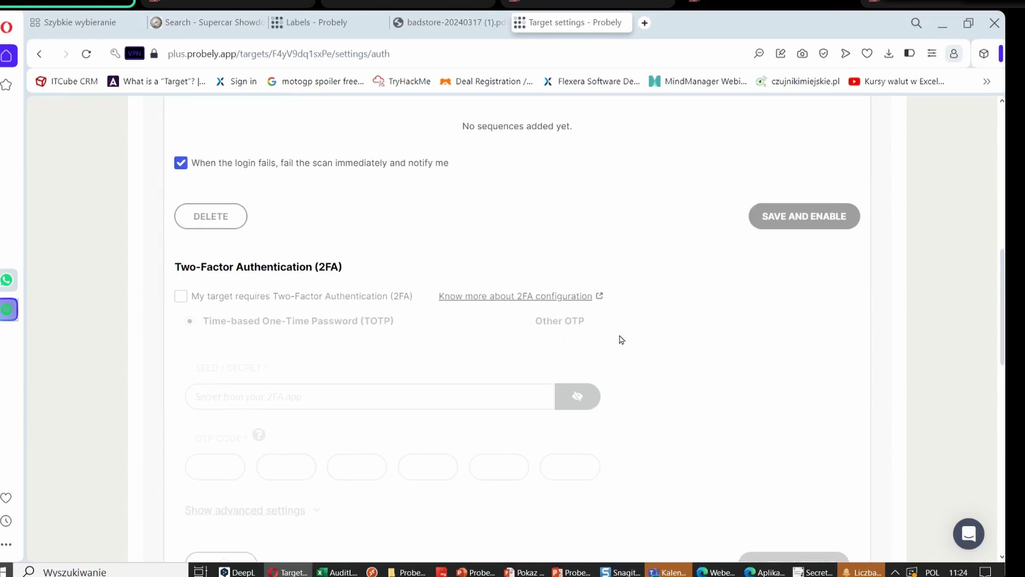
{"action": "scroll", "coordinate": [886, 302], "scroll_direction": "down", "scroll_amount": 6}
{"action": "scroll", "coordinate": [887, 302], "scroll_direction": "down", "scroll_amount": 3}
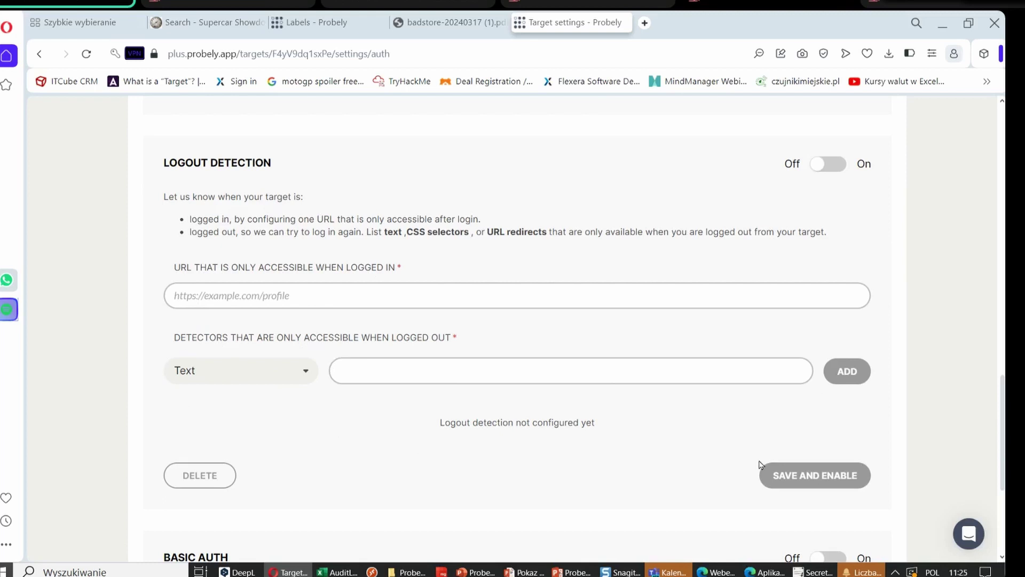
Review the logout detection and basic auth sections, including the help illustration for Basic Access Authentication
{"action": "scroll", "coordinate": [727, 441], "scroll_direction": "down", "scroll_amount": 1}
{"action": "scroll", "coordinate": [726, 441], "scroll_direction": "down", "scroll_amount": 3}
{"action": "scroll", "coordinate": [618, 354], "scroll_direction": "up", "scroll_amount": 4}
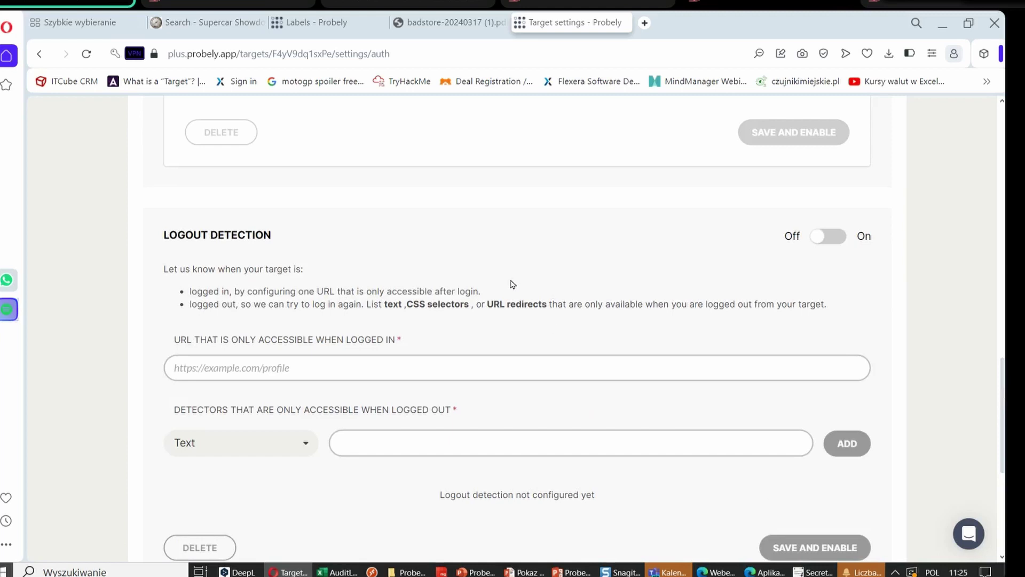
{"action": "scroll", "coordinate": [601, 329], "scroll_direction": "down", "scroll_amount": 6}
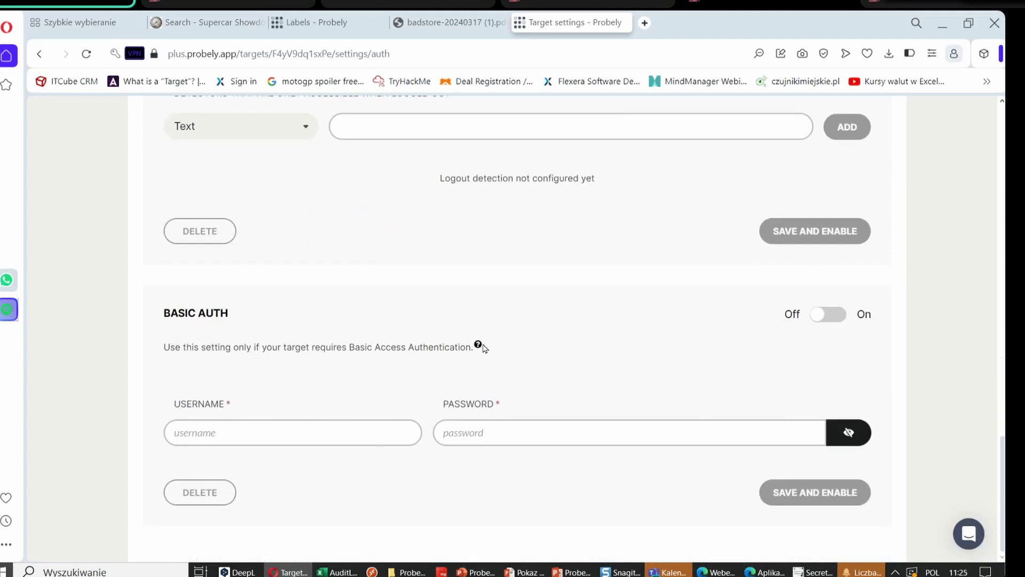
{"action": "mouse_move", "coordinate": [477, 344]}
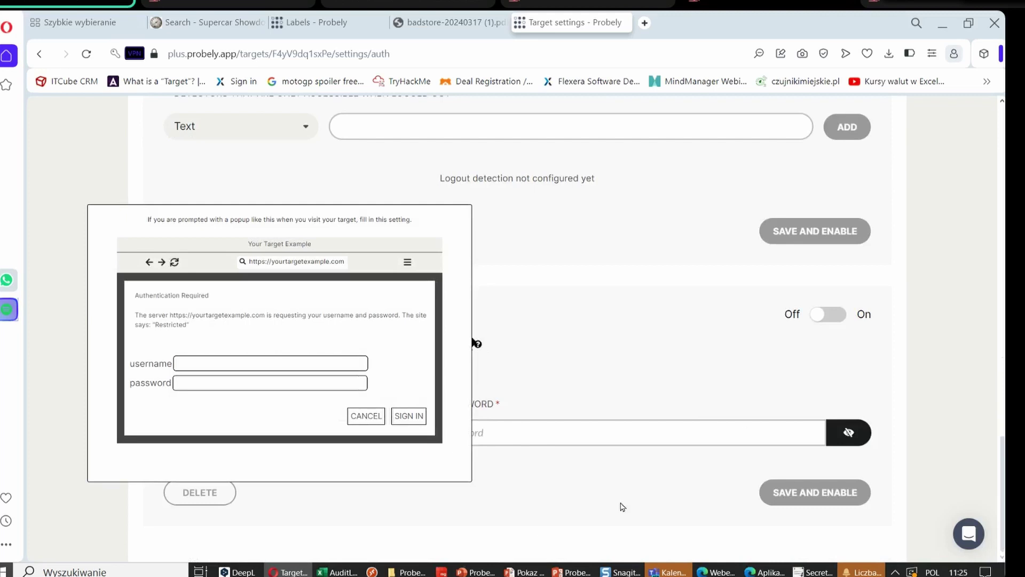
{"action": "scroll", "coordinate": [745, 432], "scroll_direction": "up", "scroll_amount": 5}
{"action": "scroll", "coordinate": [741, 429], "scroll_direction": "up", "scroll_amount": 5}
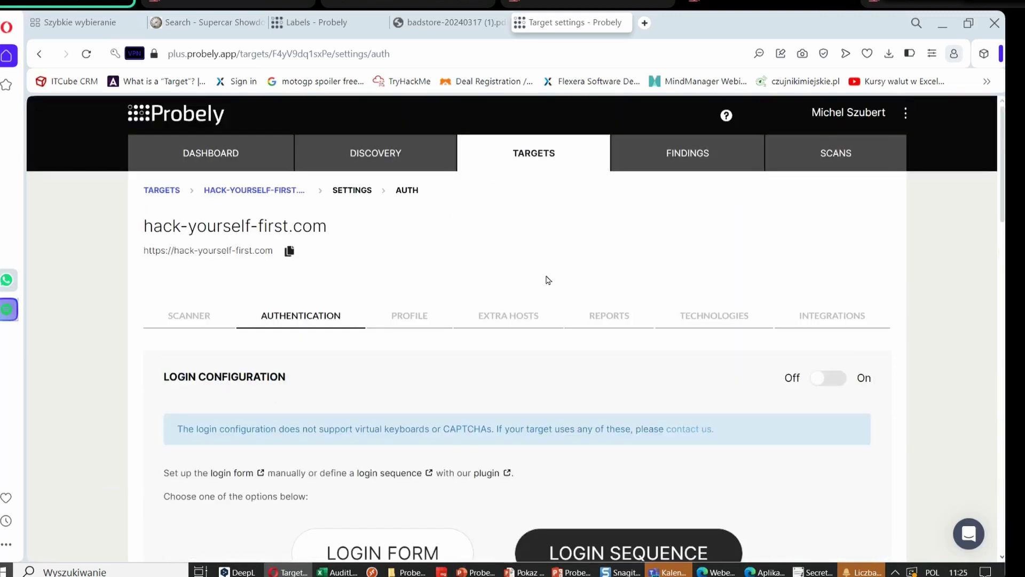
Examine the target's built-in scan profiles and the extra hosts settings for adding a site to the target
{"action": "left_click", "coordinate": [422, 320]}
{"action": "scroll", "coordinate": [799, 352], "scroll_direction": "down", "scroll_amount": 5}
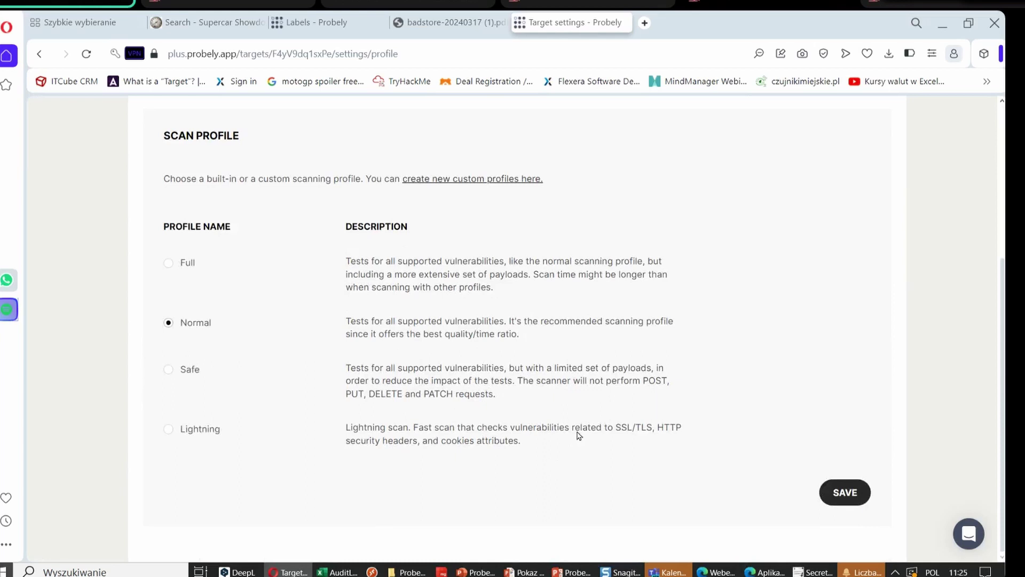
{"action": "scroll", "coordinate": [242, 380], "scroll_direction": "up", "scroll_amount": 1}
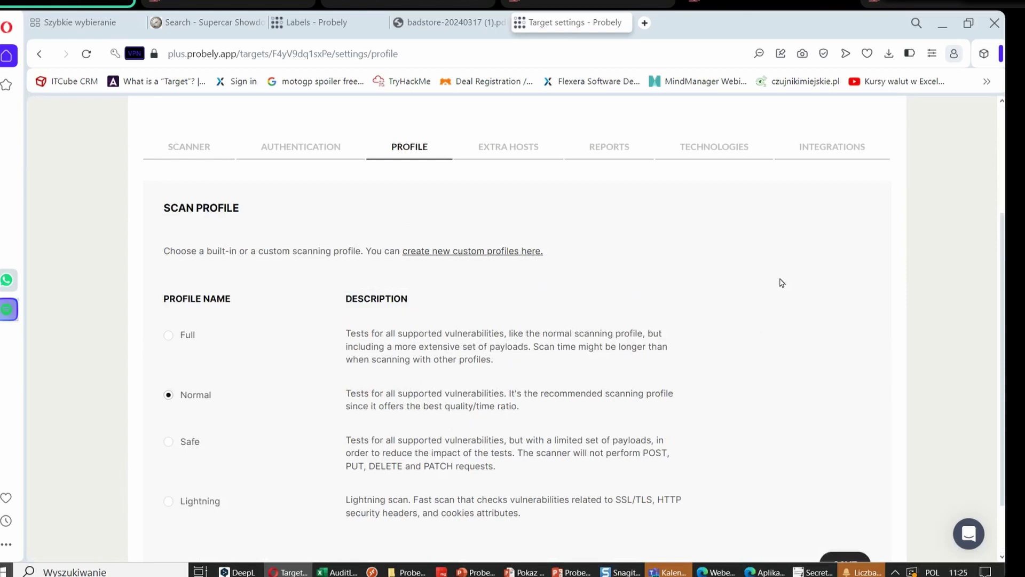
{"action": "left_click", "coordinate": [507, 146]}
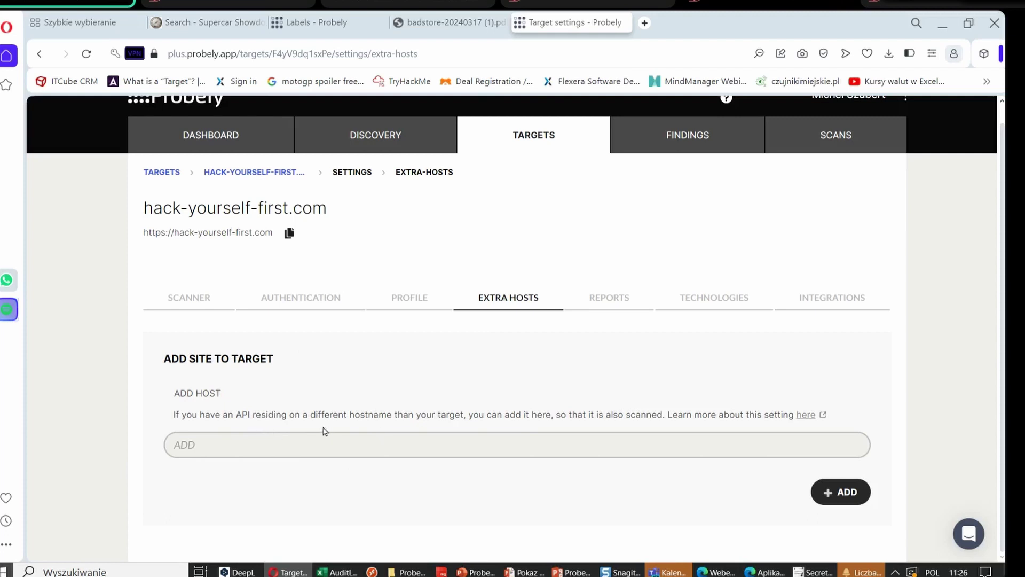
{"action": "scroll", "coordinate": [418, 362], "scroll_direction": "up", "scroll_amount": 1}
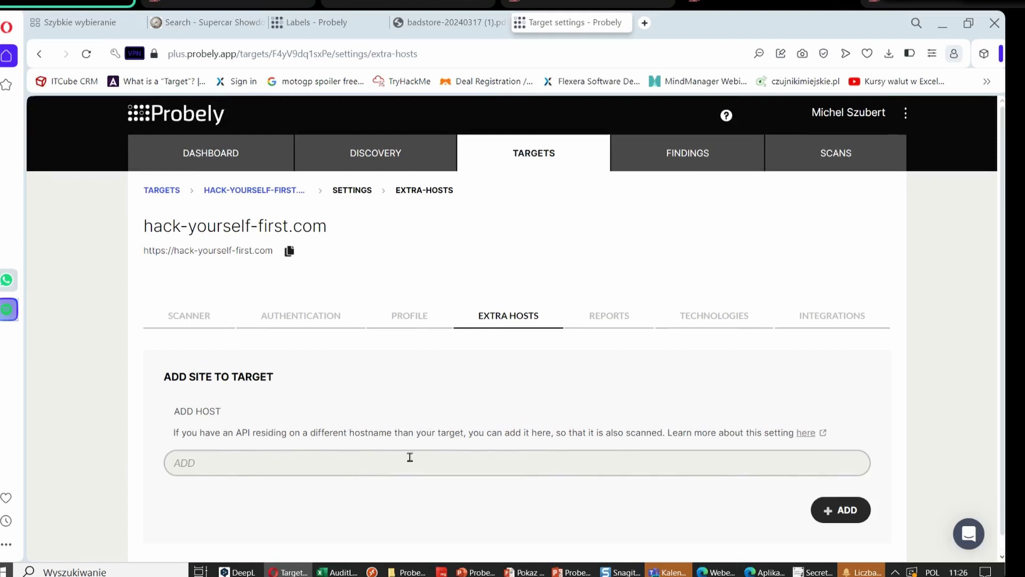
Examine the report format, coverage detail and report type sections of the target's report settings
{"action": "left_click", "coordinate": [620, 319]}
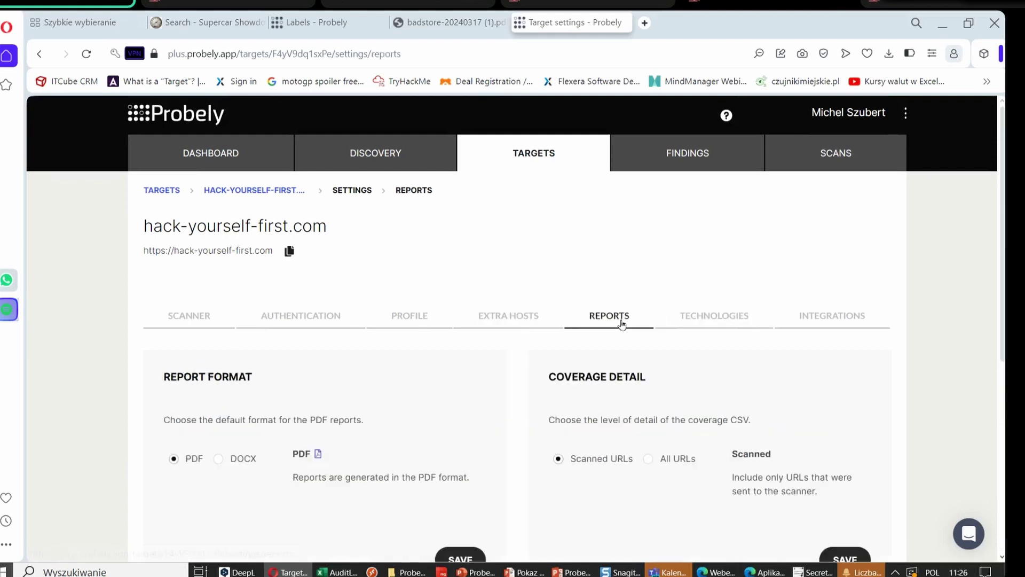
{"action": "scroll", "coordinate": [621, 323], "scroll_direction": "down", "scroll_amount": 3}
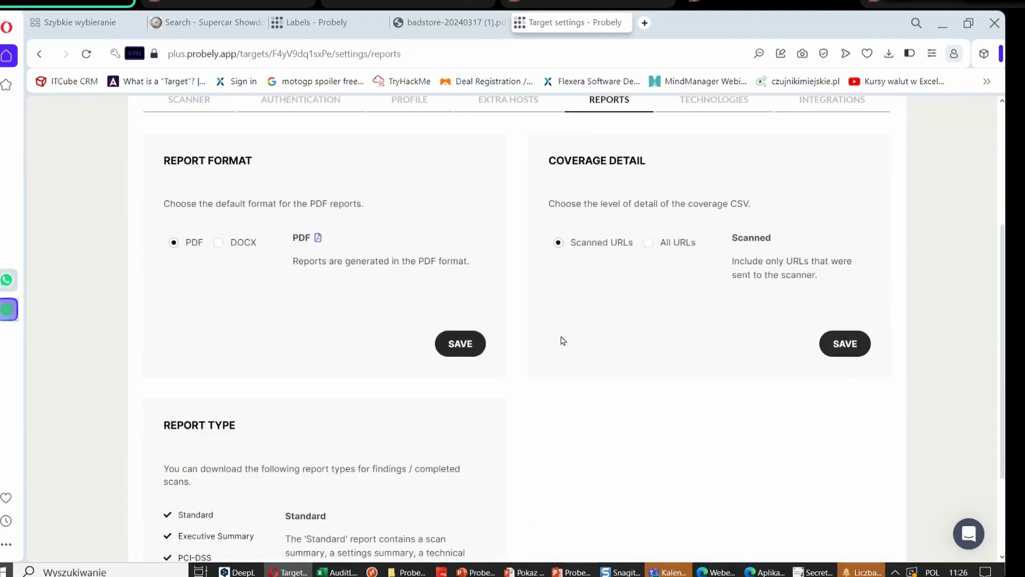
{"action": "scroll", "coordinate": [313, 287], "scroll_direction": "up", "scroll_amount": 1}
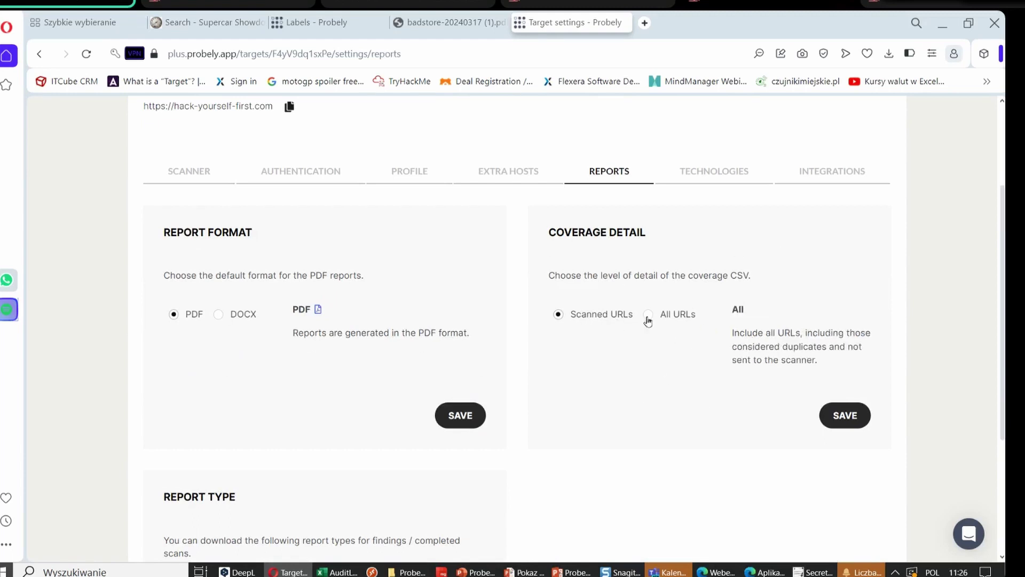
{"action": "scroll", "coordinate": [676, 319], "scroll_direction": "down", "scroll_amount": 3}
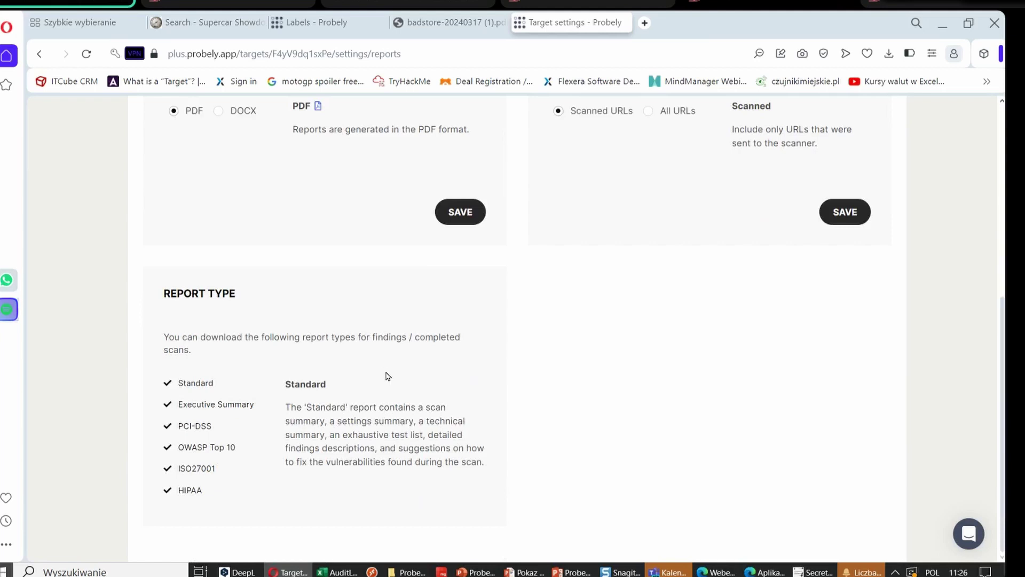
{"action": "scroll", "coordinate": [690, 366], "scroll_direction": "up", "scroll_amount": 10}
Reopen the hack-yourself-first.com target's settings from the target list and examine its technologies section
{"action": "left_click", "coordinate": [688, 152]}
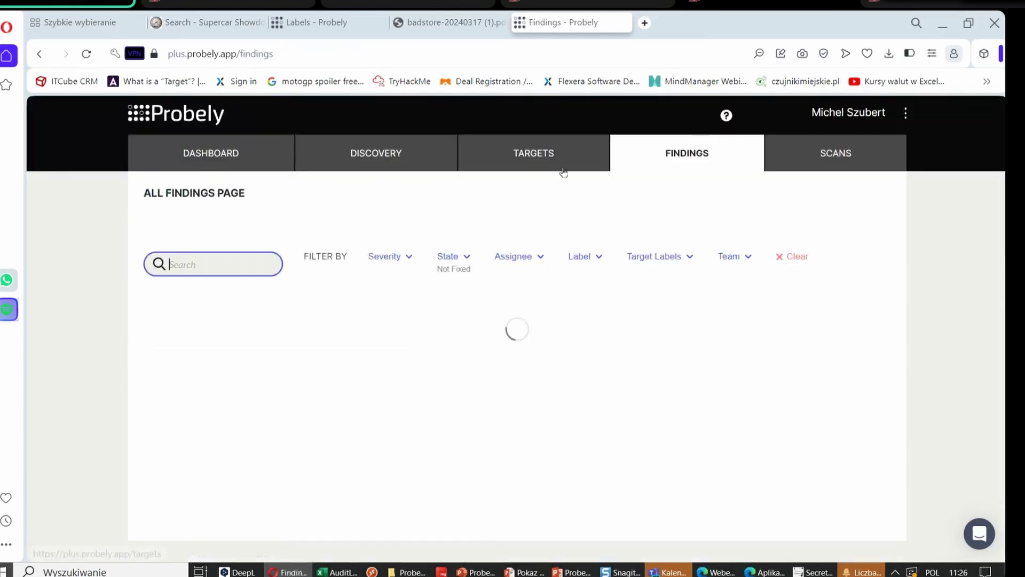
{"action": "left_click", "coordinate": [542, 154]}
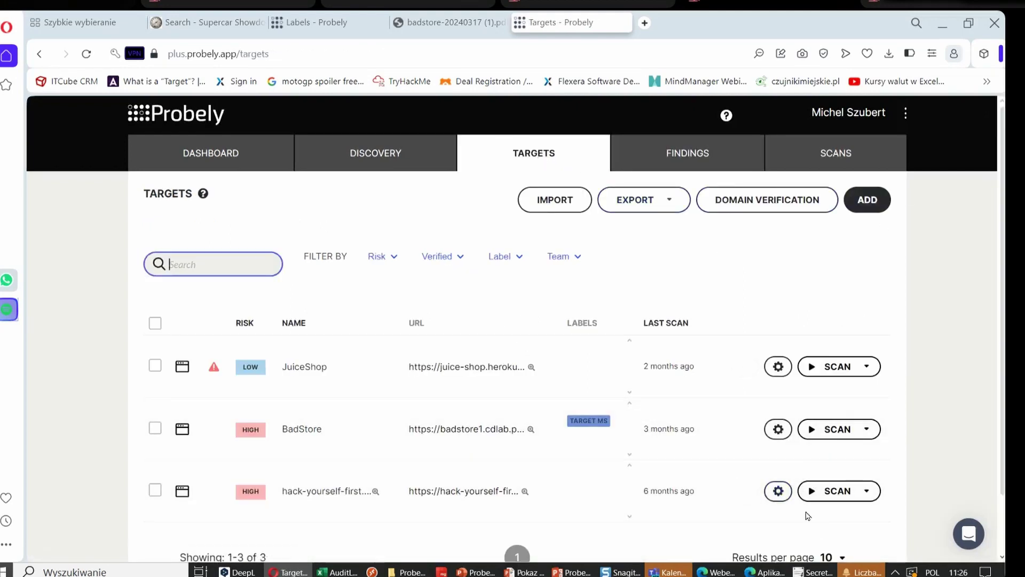
{"action": "left_click", "coordinate": [778, 491]}
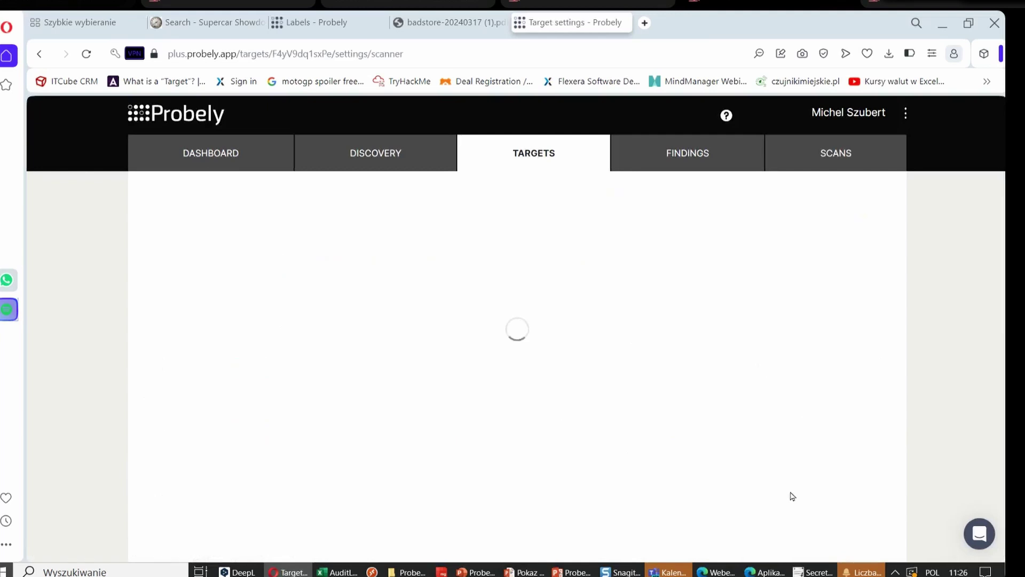
{"action": "left_click", "coordinate": [687, 327]}
{"action": "scroll", "coordinate": [687, 336], "scroll_direction": "down", "scroll_amount": 3}
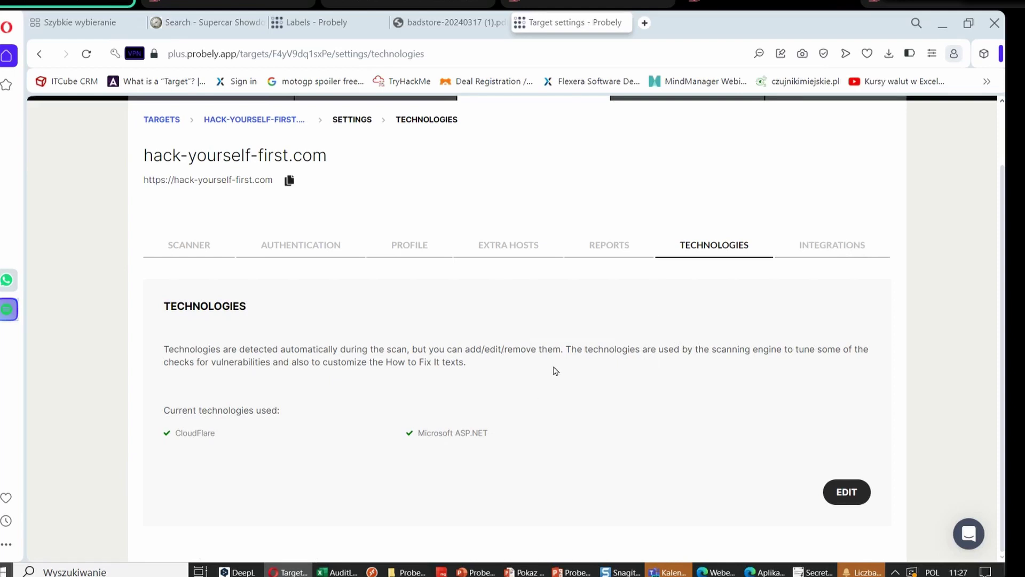
Examine the target's available integrations, from Jira, Azure DevOps Boards and Slack through to the other integrations
{"action": "left_click", "coordinate": [839, 244]}
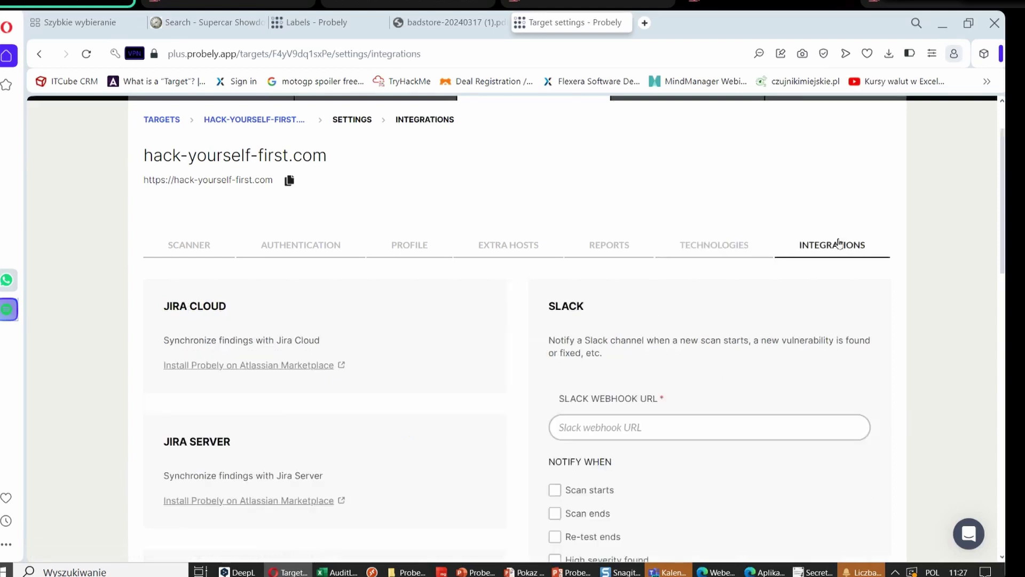
{"action": "scroll", "coordinate": [723, 300], "scroll_direction": "down", "scroll_amount": 1}
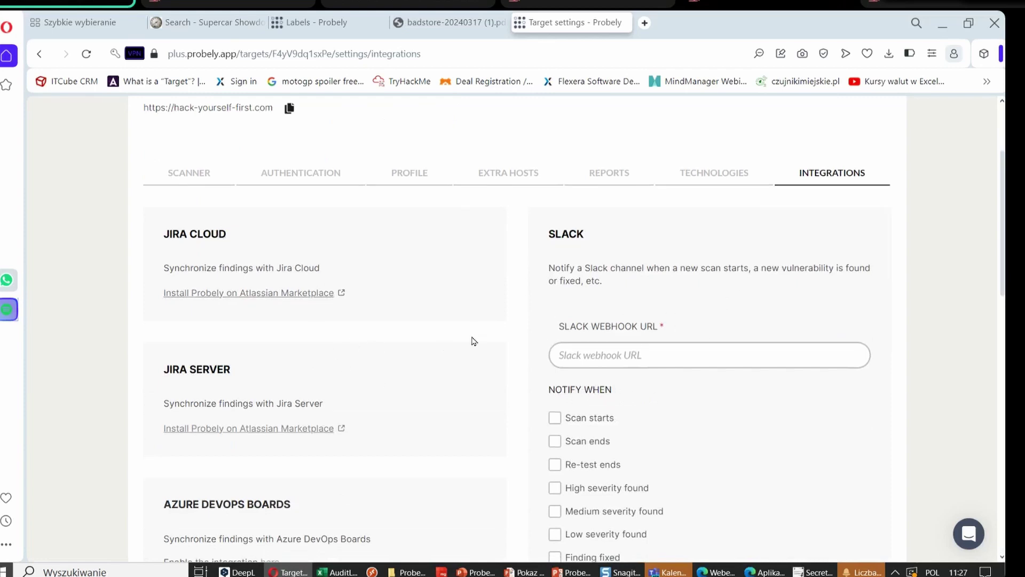
{"action": "scroll", "coordinate": [598, 335], "scroll_direction": "down", "scroll_amount": 3}
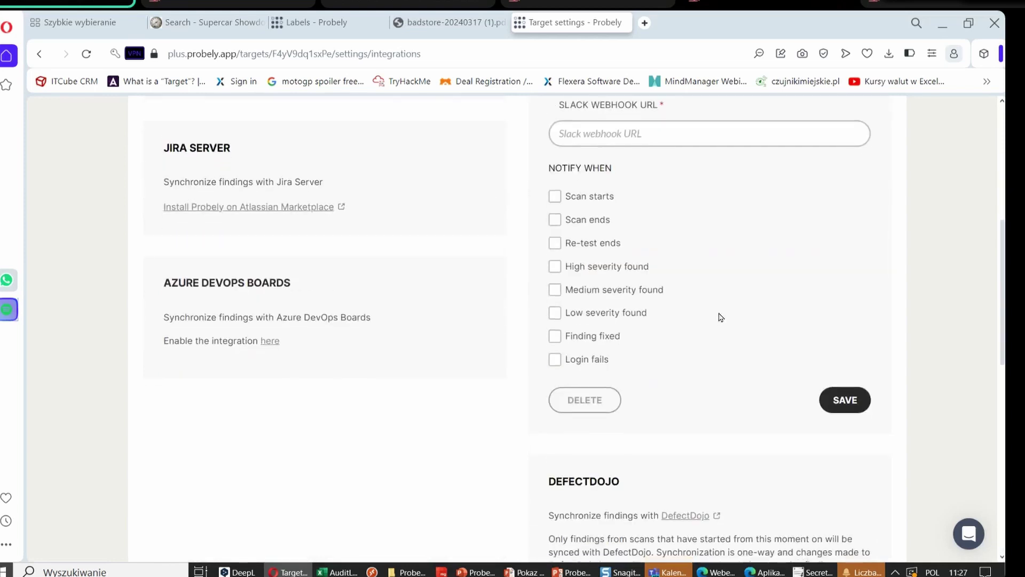
{"action": "scroll", "coordinate": [721, 317], "scroll_direction": "down", "scroll_amount": 8}
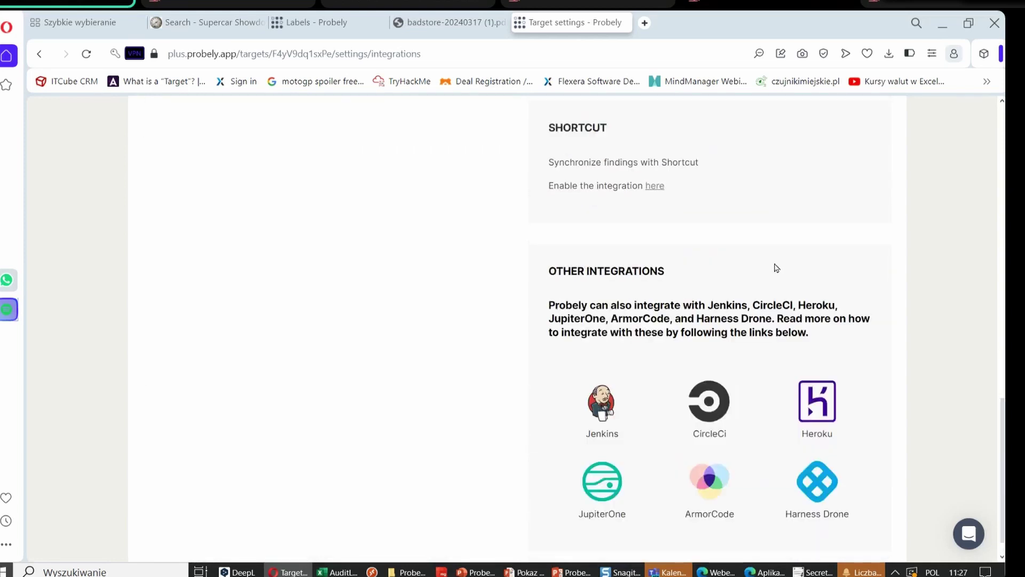
{"action": "scroll", "coordinate": [776, 267], "scroll_direction": "up", "scroll_amount": 1}
{"action": "scroll", "coordinate": [922, 343], "scroll_direction": "up", "scroll_amount": 15}
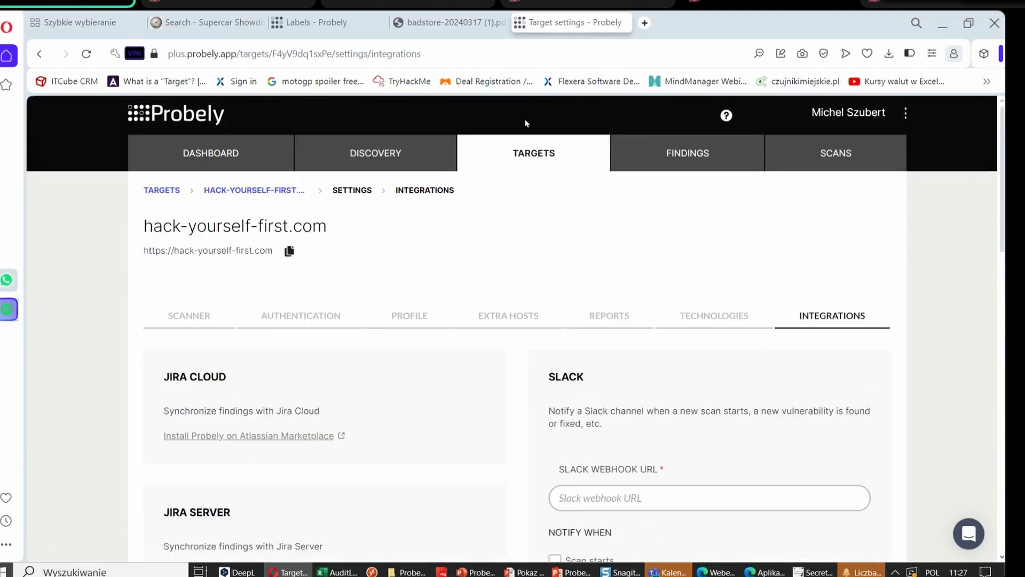
Open the list of all findings and look through the high and medium severity entries
{"action": "left_click", "coordinate": [700, 156]}
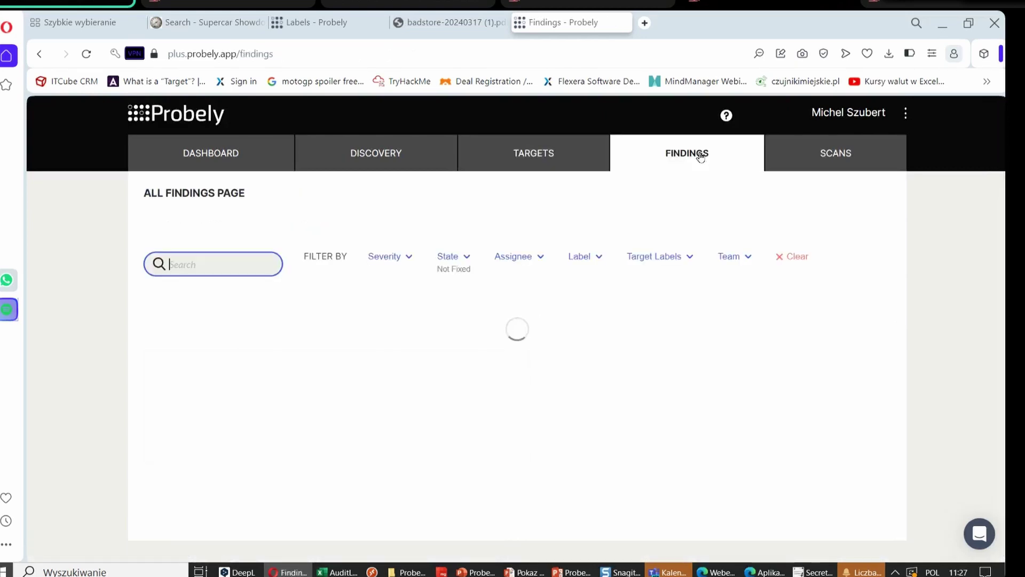
{"action": "scroll", "coordinate": [674, 314], "scroll_direction": "down", "scroll_amount": 1}
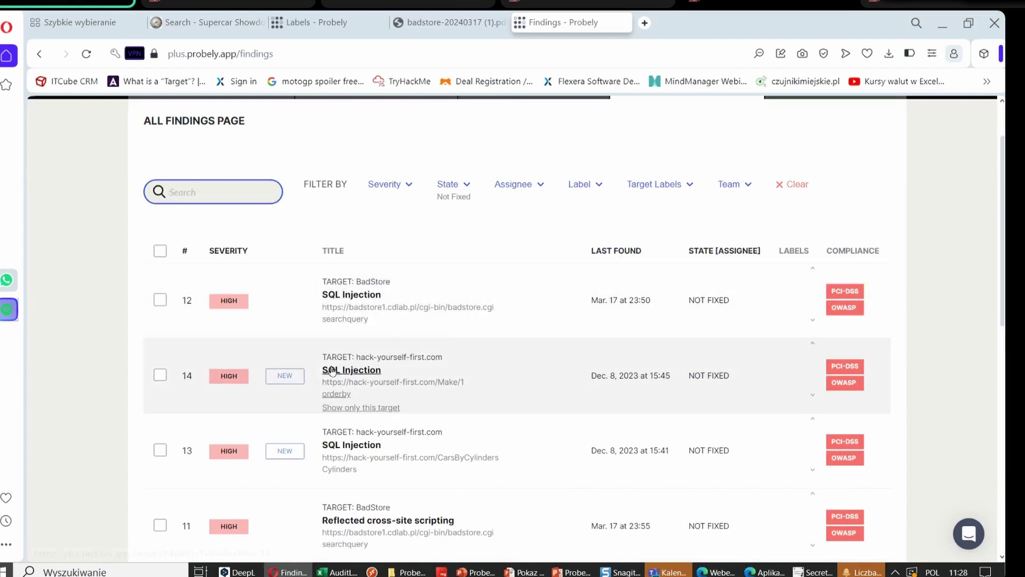
{"action": "scroll", "coordinate": [474, 361], "scroll_direction": "down", "scroll_amount": 4}
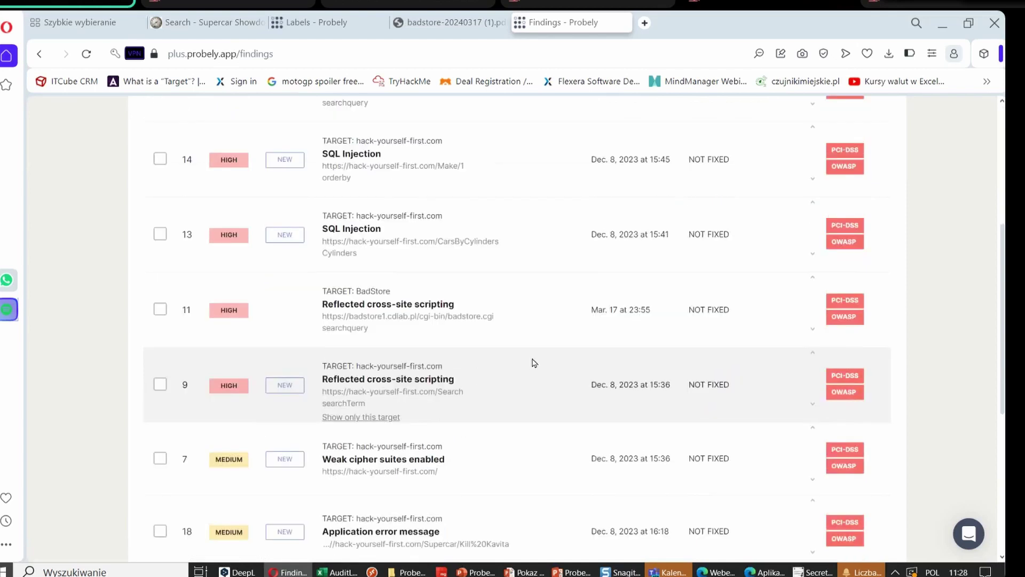
Open BadStore's reflected cross-site scripting finding and examine its severity options and summary details
{"action": "left_click", "coordinate": [406, 306]}
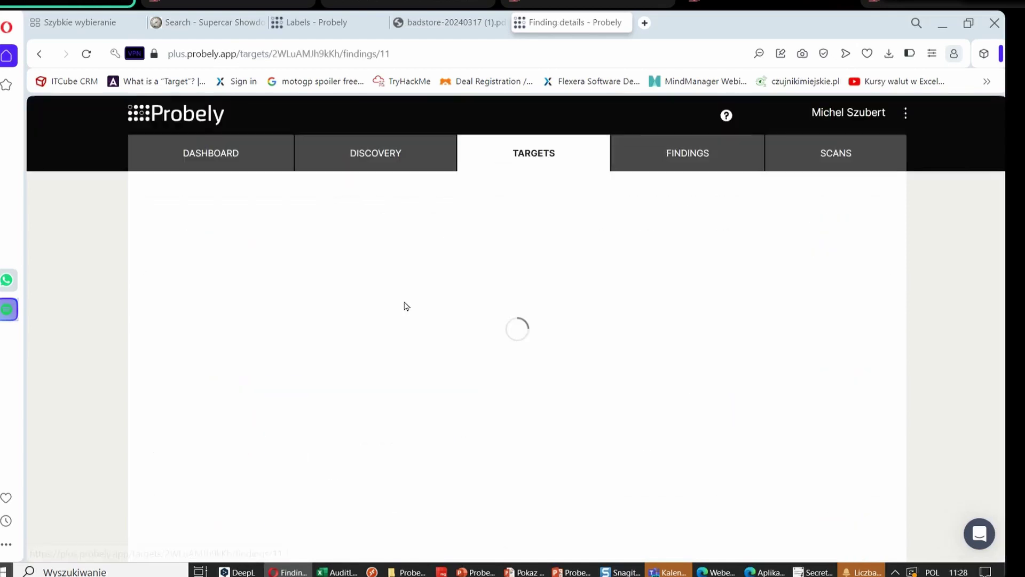
{"action": "scroll", "coordinate": [462, 315], "scroll_direction": "down", "scroll_amount": 1}
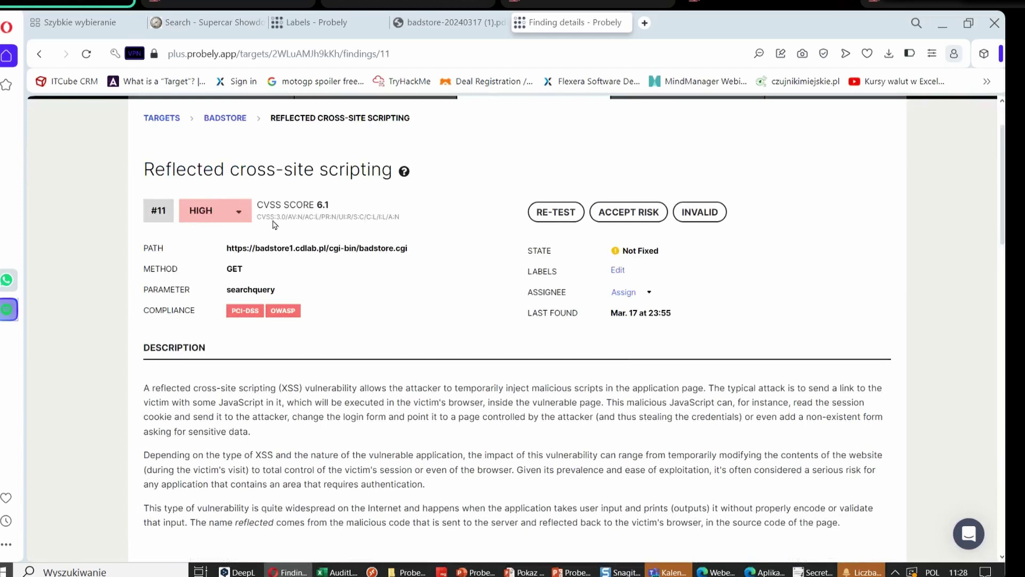
{"action": "left_click", "coordinate": [242, 214]}
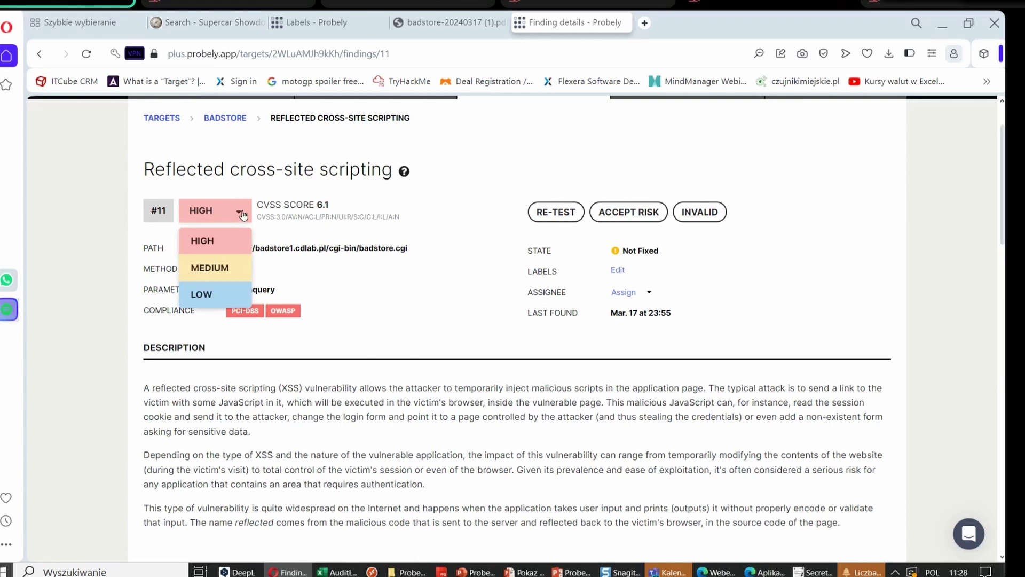
{"action": "left_click", "coordinate": [393, 271]}
{"action": "scroll", "coordinate": [827, 281], "scroll_direction": "down", "scroll_amount": 2}
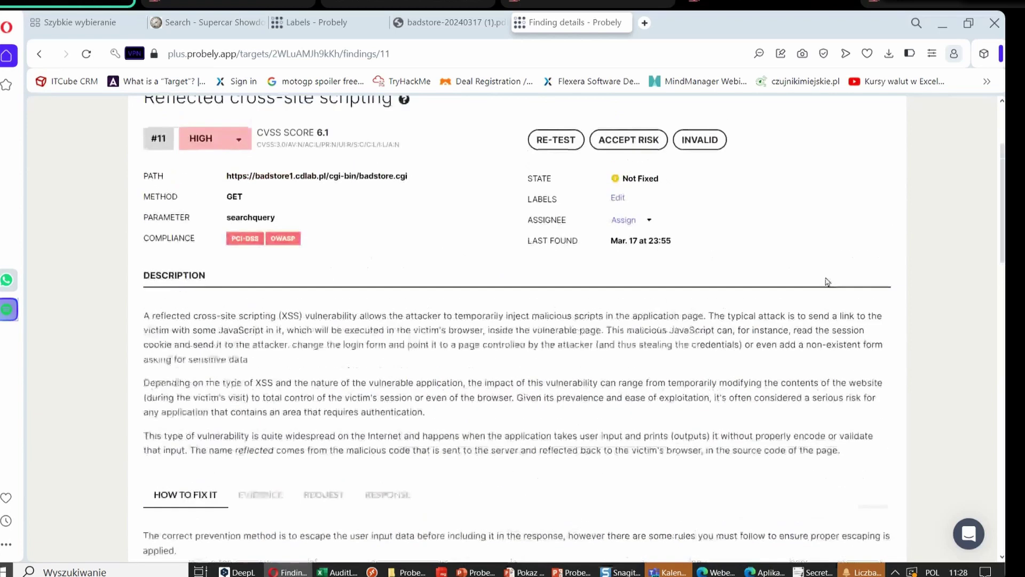
{"action": "scroll", "coordinate": [726, 200], "scroll_direction": "up", "scroll_amount": 4}
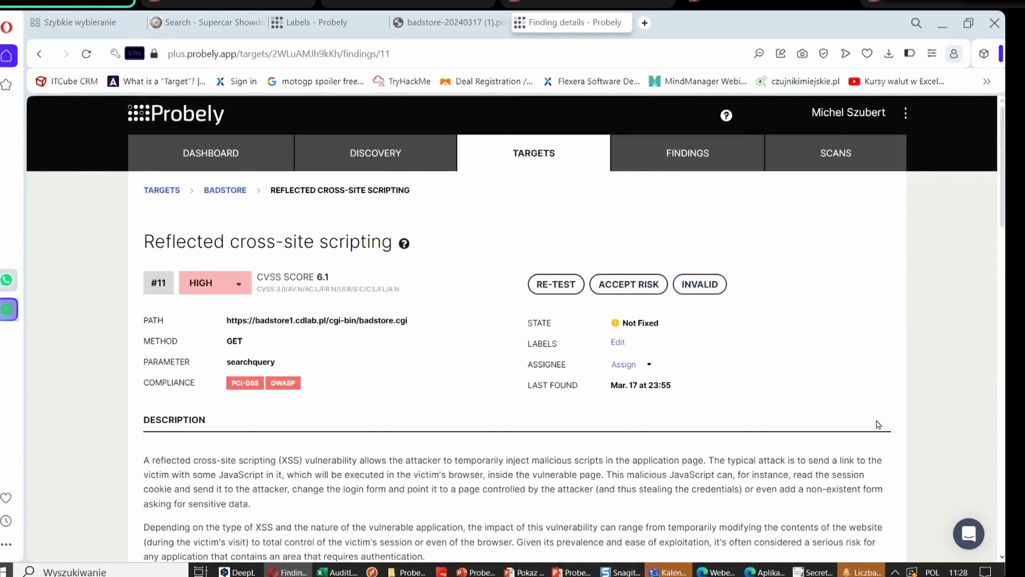
{"action": "scroll", "coordinate": [876, 422], "scroll_direction": "down", "scroll_amount": 2}
{"action": "scroll", "coordinate": [854, 374], "scroll_direction": "up", "scroll_amount": 2}
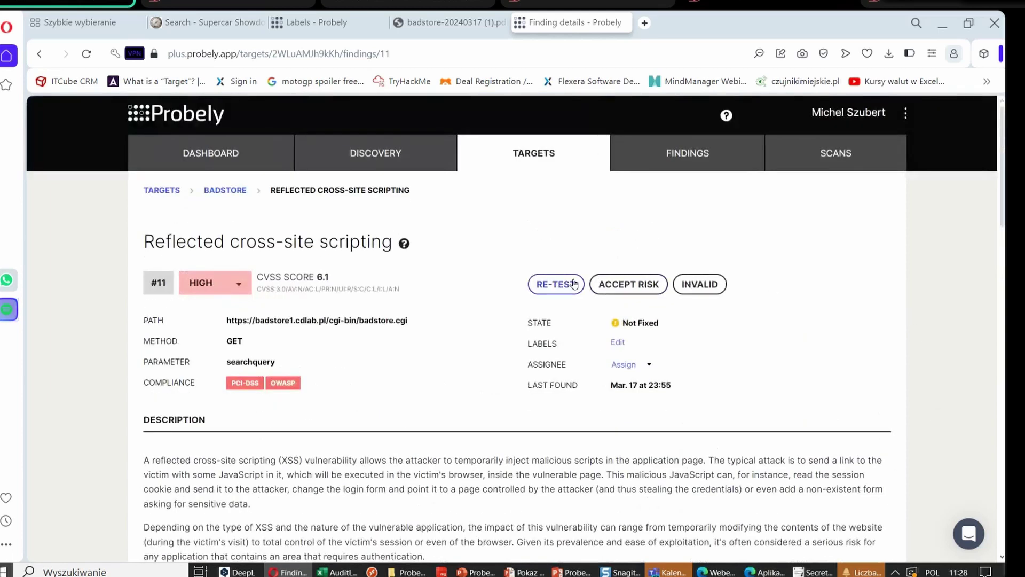
Read through the finding's description, fix guidance for each context and log section
{"action": "scroll", "coordinate": [769, 278], "scroll_direction": "down", "scroll_amount": 4}
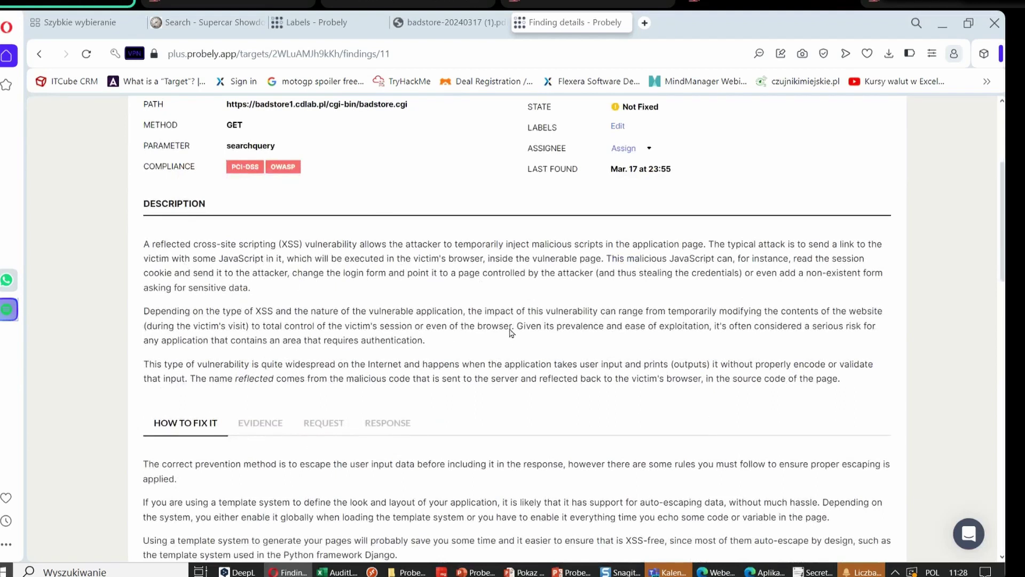
{"action": "scroll", "coordinate": [511, 332], "scroll_direction": "down", "scroll_amount": 5}
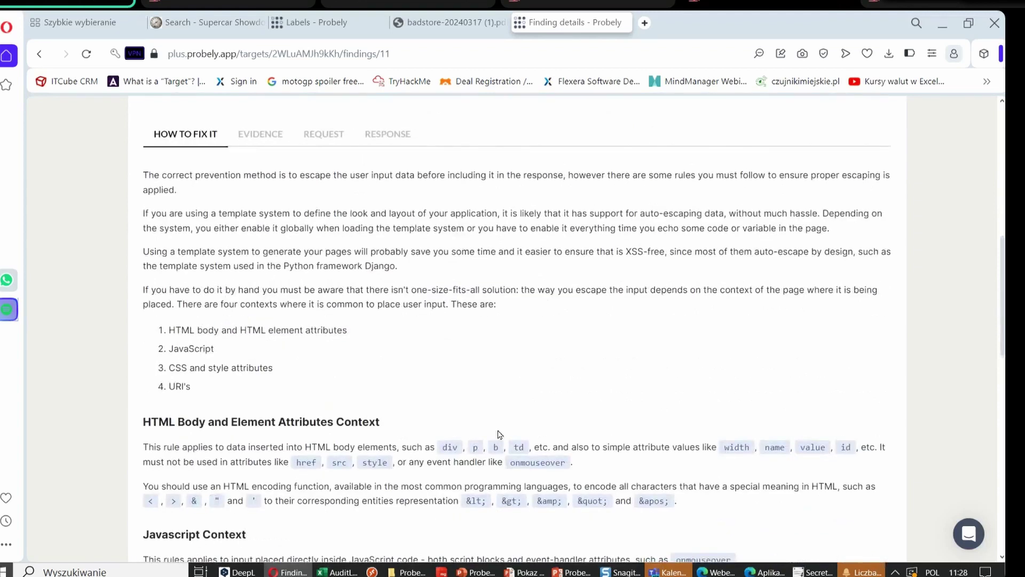
{"action": "scroll", "coordinate": [534, 416], "scroll_direction": "down", "scroll_amount": 4}
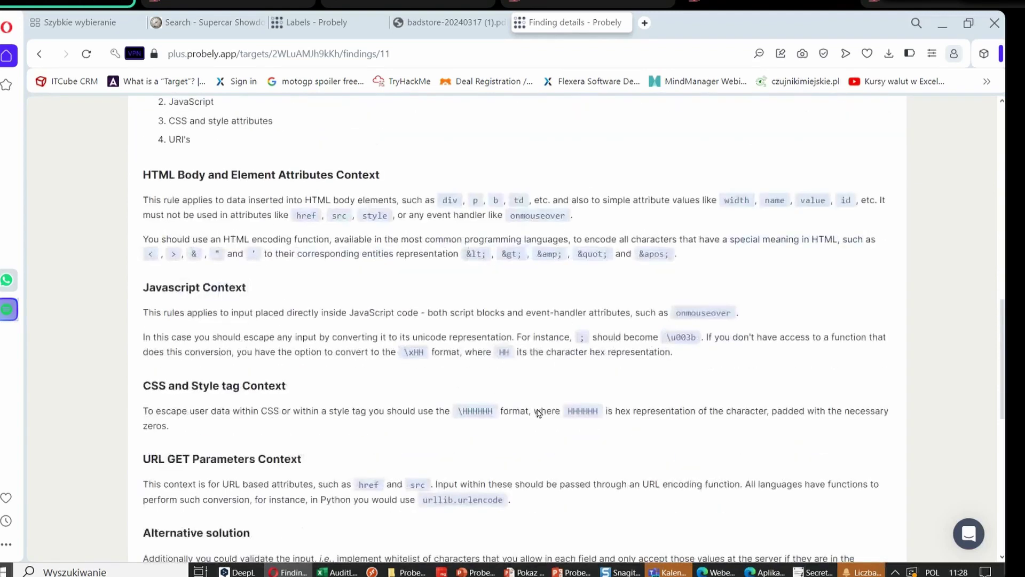
{"action": "scroll", "coordinate": [538, 413], "scroll_direction": "down", "scroll_amount": 2}
{"action": "scroll", "coordinate": [550, 410], "scroll_direction": "up", "scroll_amount": 6}
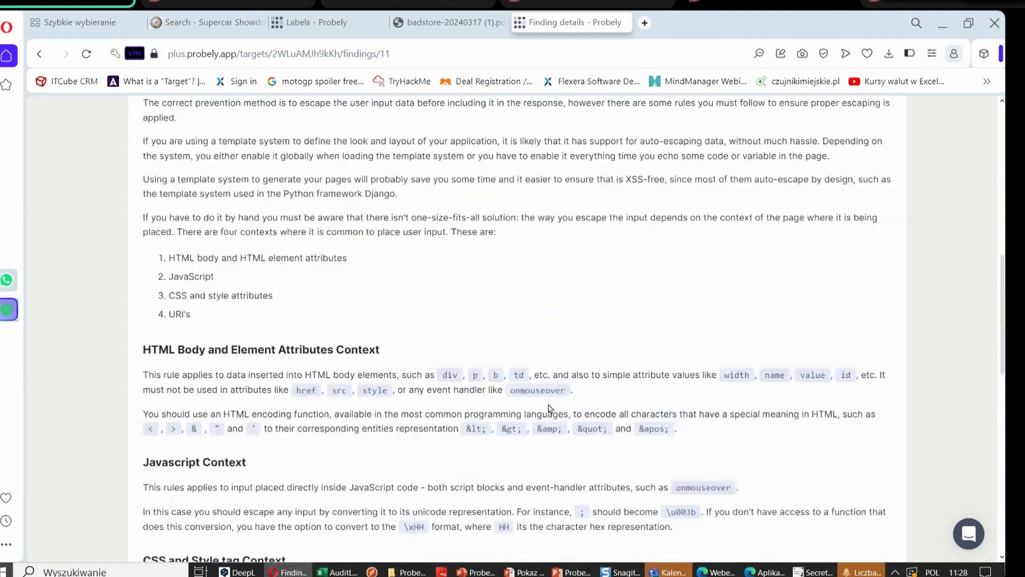
{"action": "scroll", "coordinate": [553, 407], "scroll_direction": "down", "scroll_amount": 10}
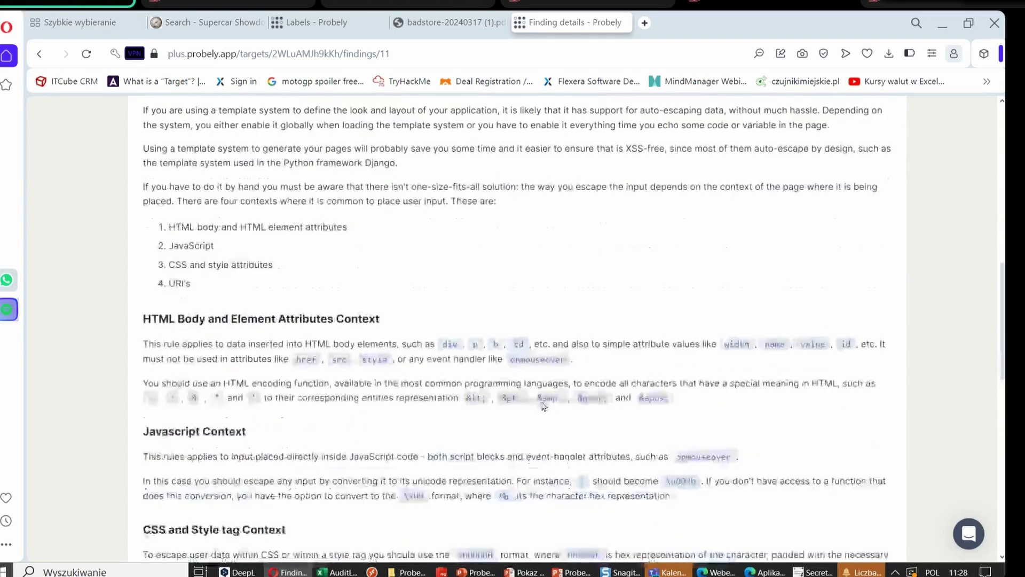
{"action": "scroll", "coordinate": [557, 404], "scroll_direction": "down", "scroll_amount": 1}
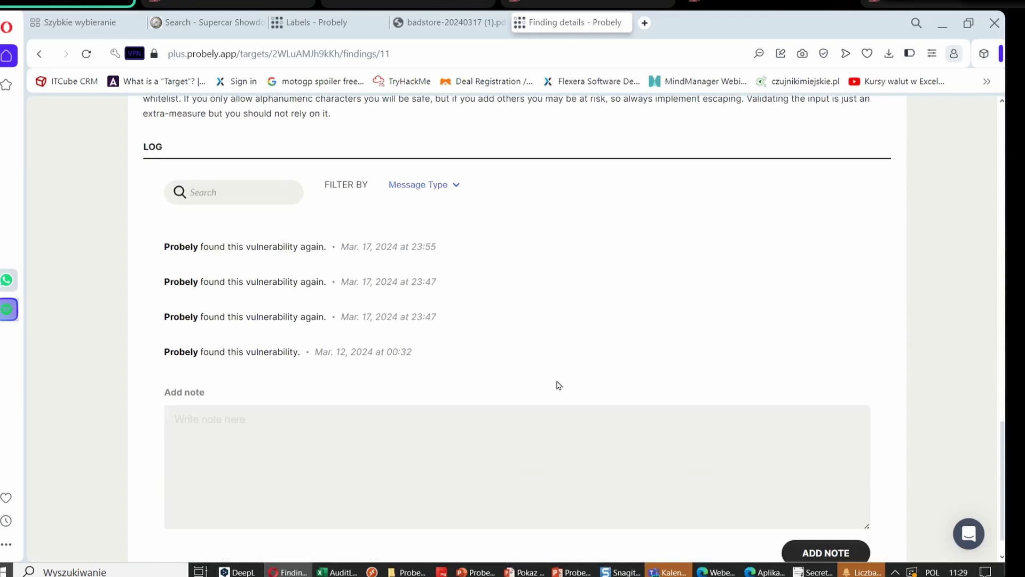
{"action": "scroll", "coordinate": [558, 390], "scroll_direction": "up", "scroll_amount": 8}
{"action": "scroll", "coordinate": [564, 398], "scroll_direction": "up", "scroll_amount": 12}
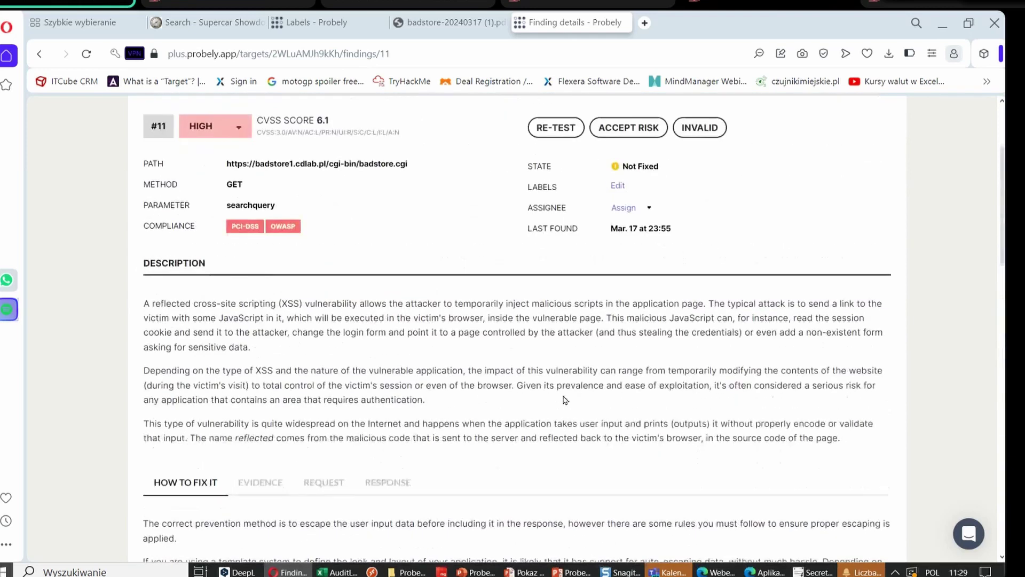
Examine the finding's evidence, the HTTP request sent by the scanner and the server's response
{"action": "scroll", "coordinate": [565, 398], "scroll_direction": "down", "scroll_amount": 4}
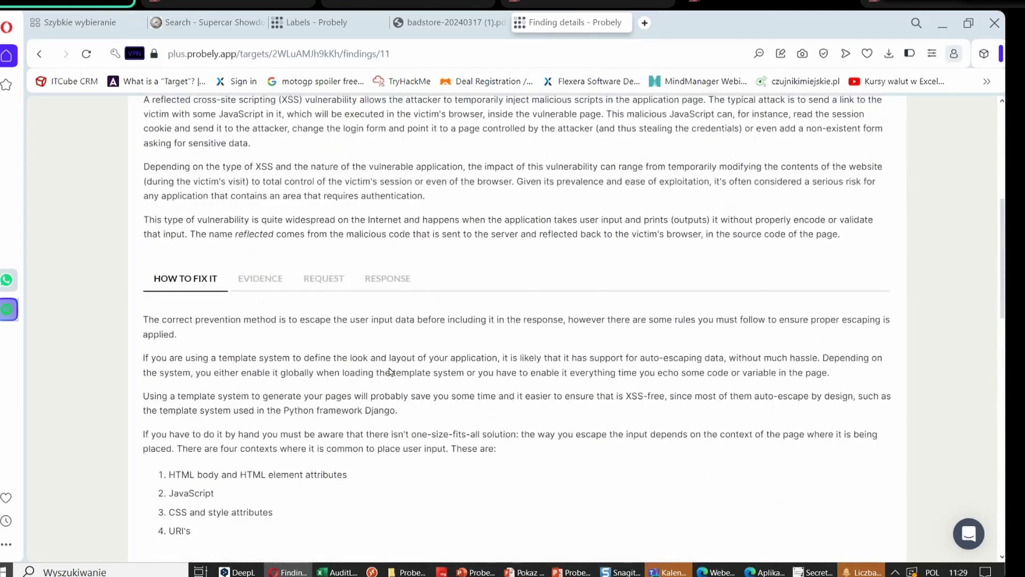
{"action": "left_click", "coordinate": [250, 278]}
{"action": "scroll", "coordinate": [504, 277], "scroll_direction": "down", "scroll_amount": 1}
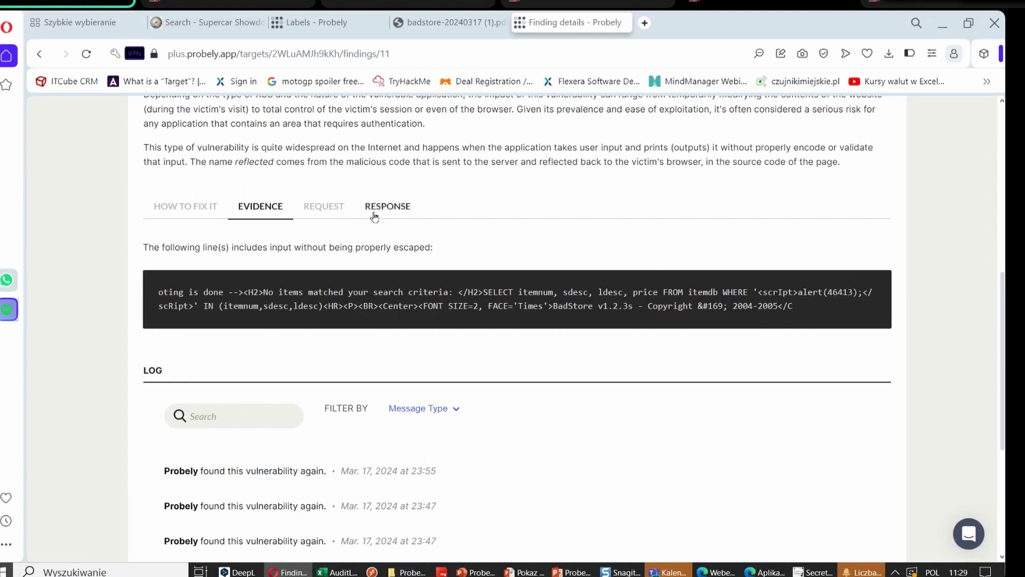
{"action": "left_click", "coordinate": [322, 210]}
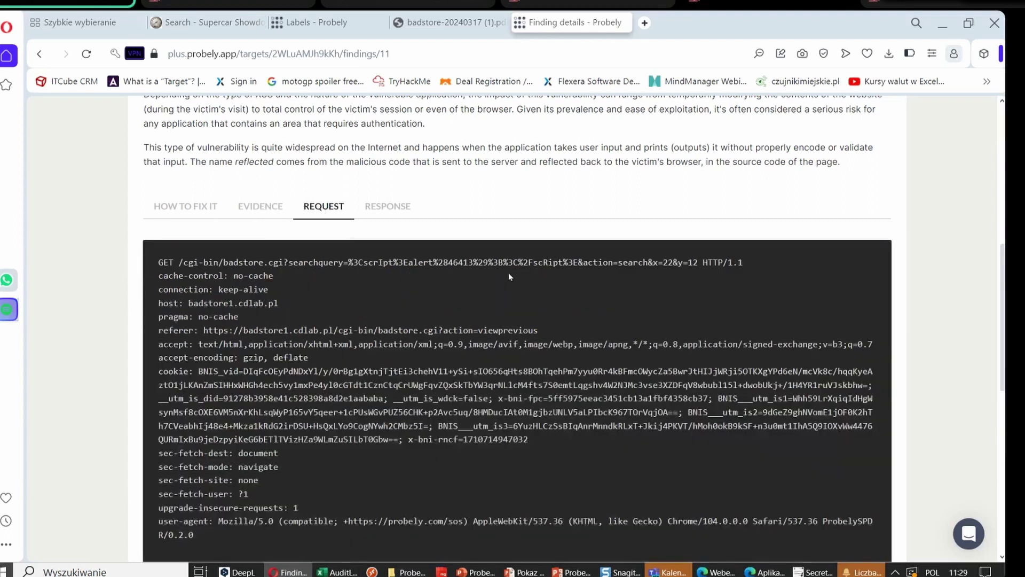
{"action": "scroll", "coordinate": [326, 282], "scroll_direction": "down", "scroll_amount": 3}
{"action": "scroll", "coordinate": [325, 282], "scroll_direction": "up", "scroll_amount": 1}
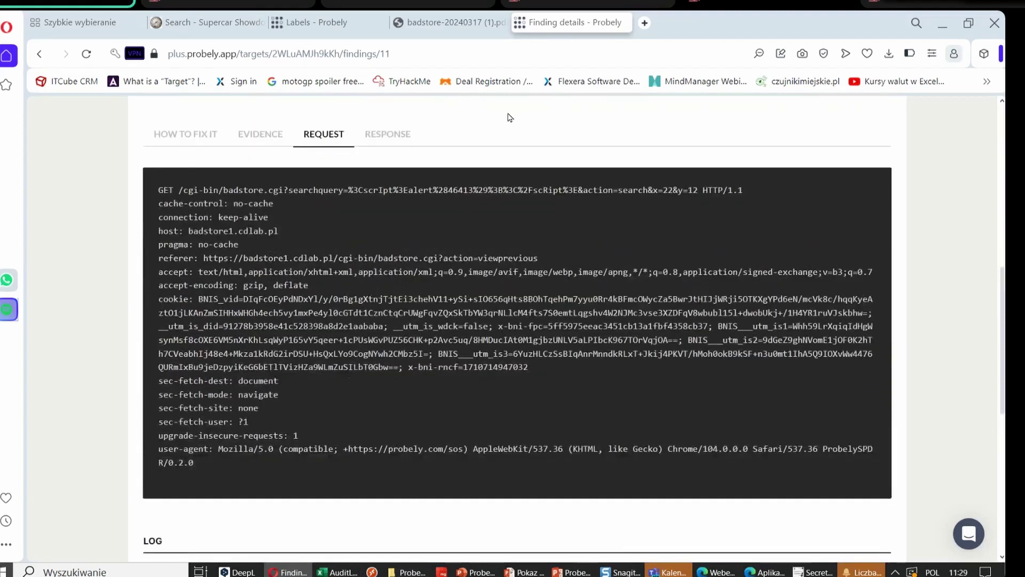
{"action": "left_click", "coordinate": [398, 134]}
{"action": "scroll", "coordinate": [382, 323], "scroll_direction": "down", "scroll_amount": 4}
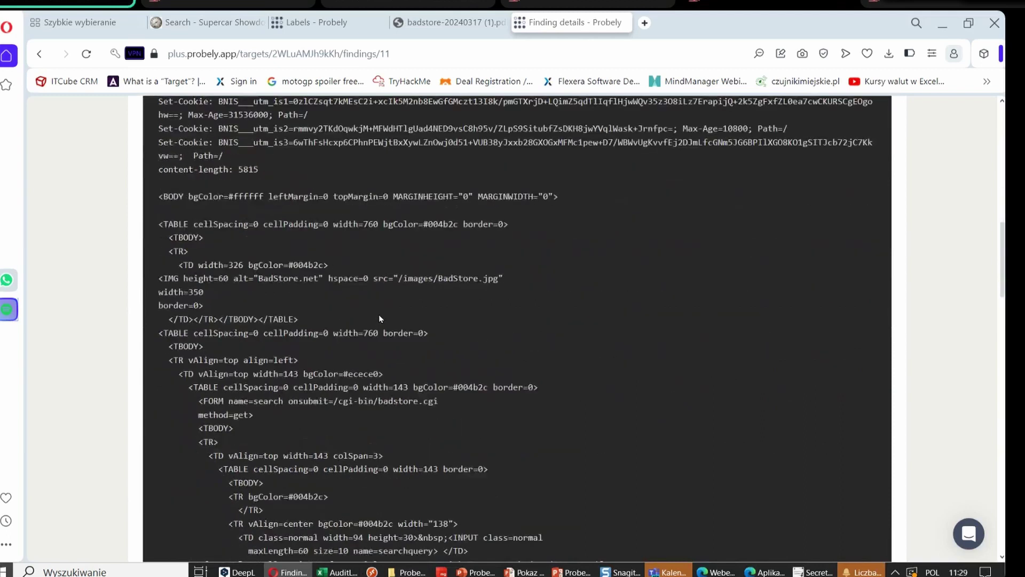
{"action": "scroll", "coordinate": [466, 300], "scroll_direction": "up", "scroll_amount": 7}
{"action": "scroll", "coordinate": [466, 306], "scroll_direction": "up", "scroll_amount": 6}
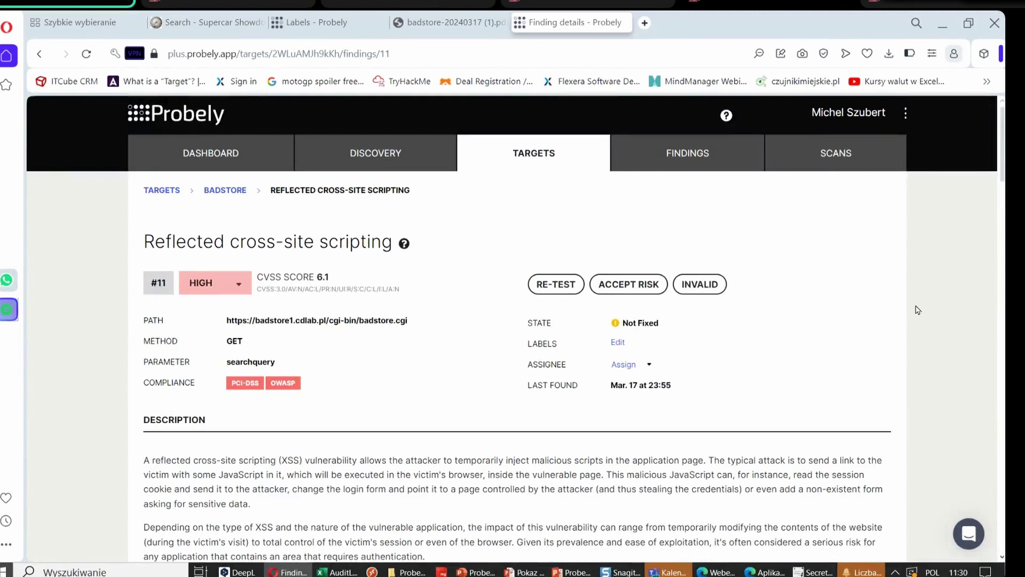
Go through the findings list to the scan activity list and examine the JuiceShop and BadStore scans
{"action": "left_click", "coordinate": [691, 152]}
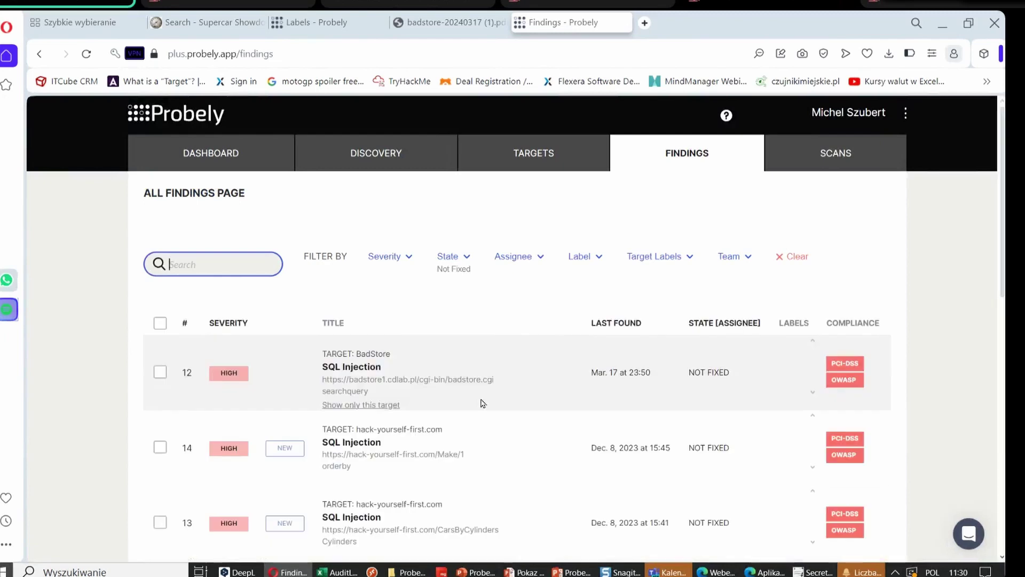
{"action": "left_click", "coordinate": [858, 151]}
{"action": "scroll", "coordinate": [563, 330], "scroll_direction": "down", "scroll_amount": 2}
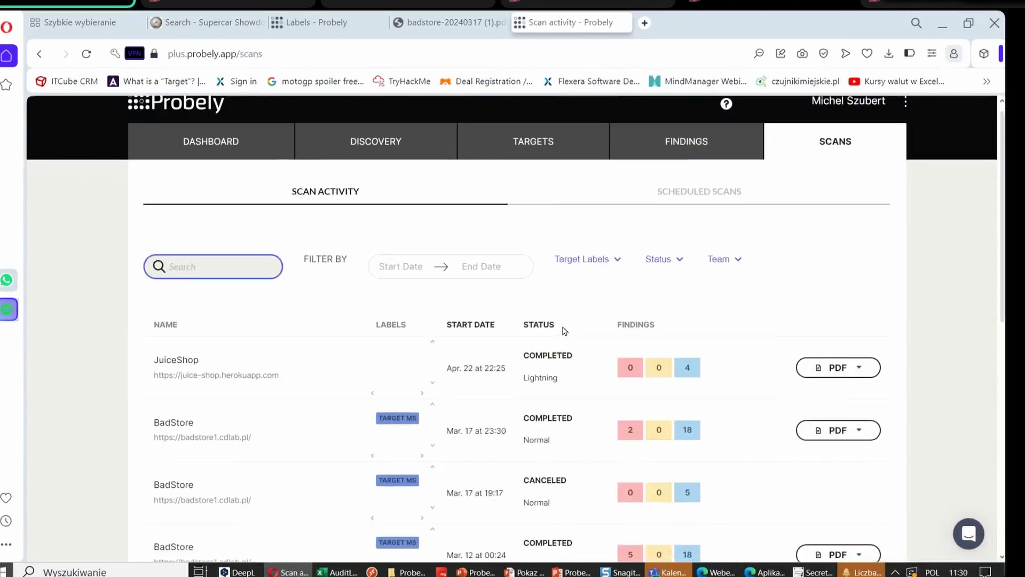
{"action": "scroll", "coordinate": [566, 329], "scroll_direction": "down", "scroll_amount": 1}
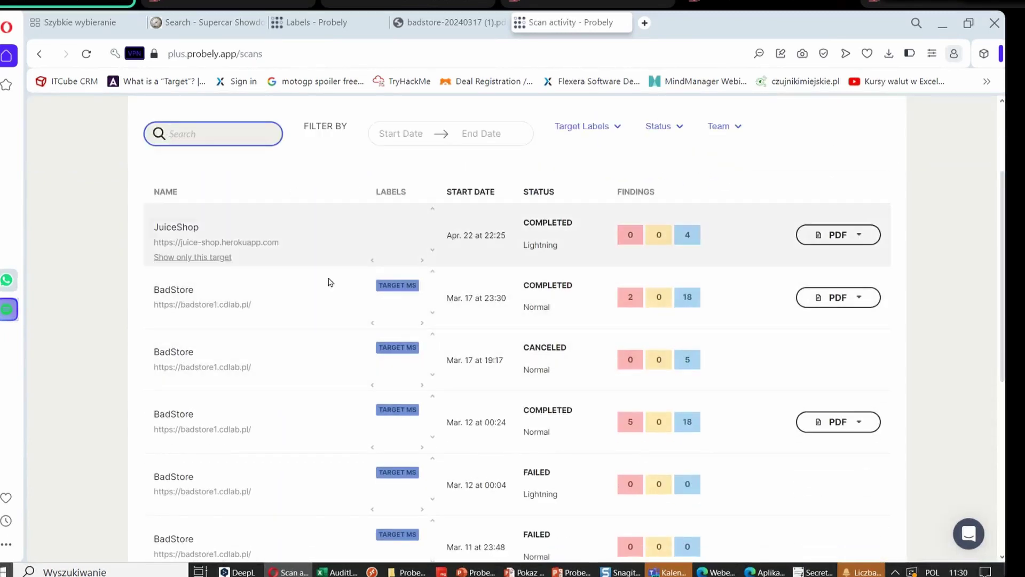
{"action": "scroll", "coordinate": [634, 247], "scroll_direction": "up", "scroll_amount": 1}
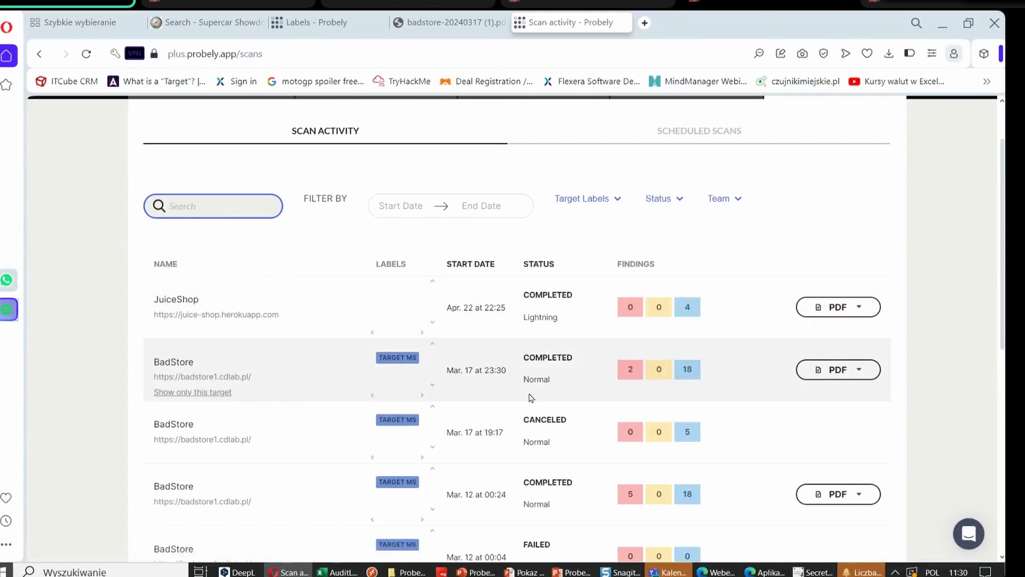
{"action": "scroll", "coordinate": [801, 390], "scroll_direction": "down", "scroll_amount": 1}
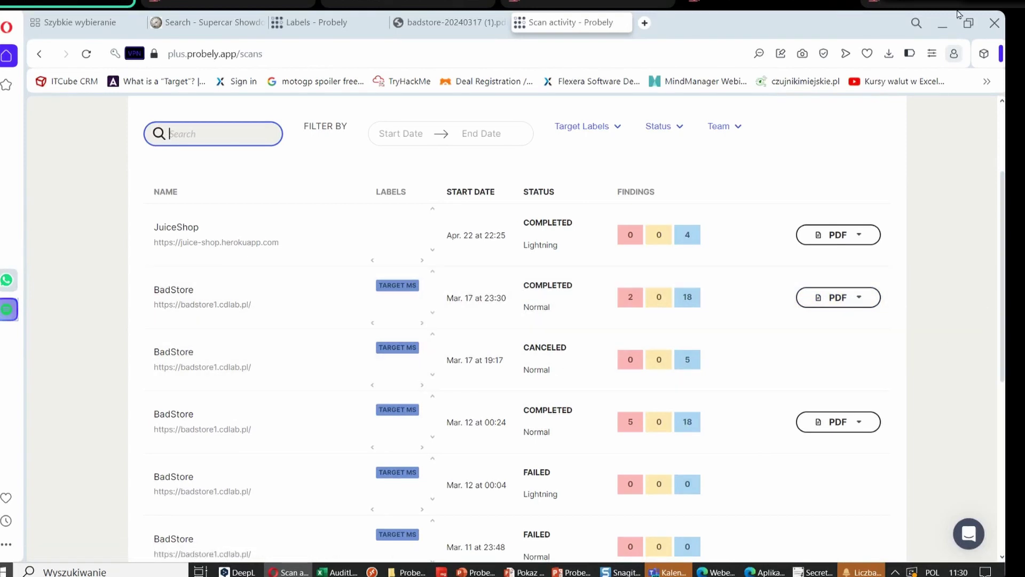
Open the downloaded report badstore-20240317 (1).pdf and look through its scan summary, findings list and list of vulnerability types
{"action": "left_click", "coordinate": [888, 53]}
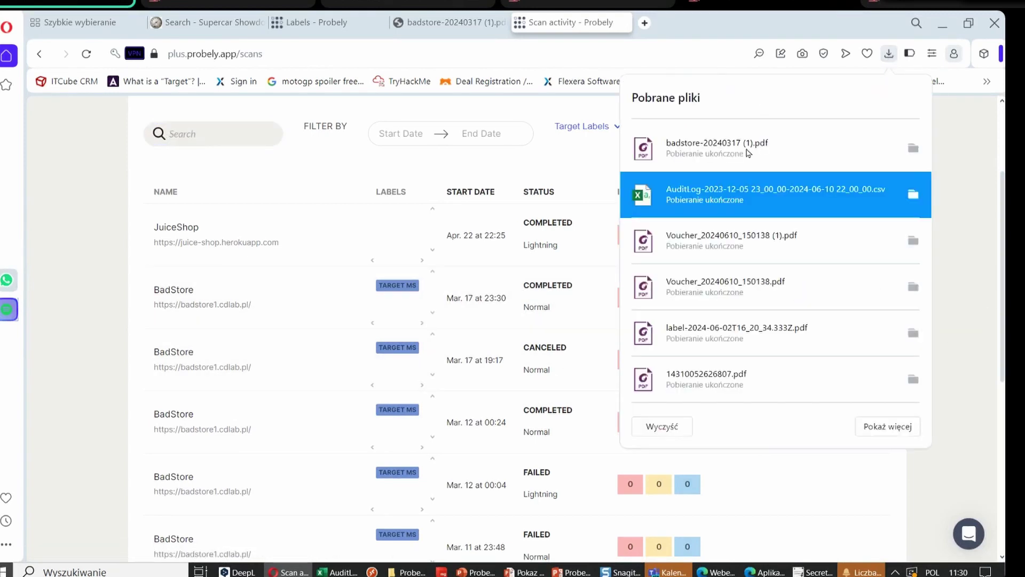
{"action": "left_click", "coordinate": [744, 147]}
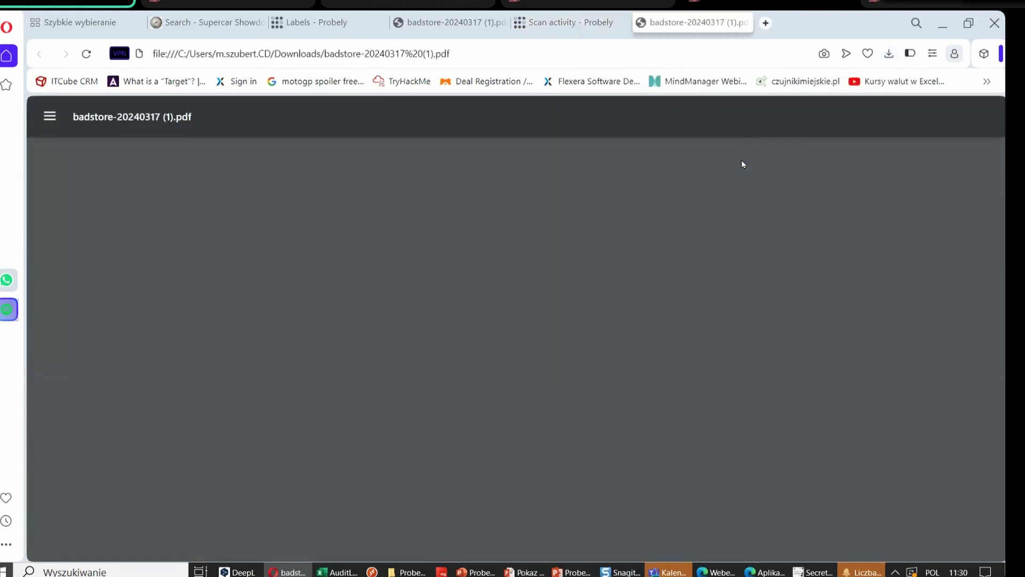
{"action": "scroll", "coordinate": [665, 245], "scroll_direction": "down", "scroll_amount": 10}
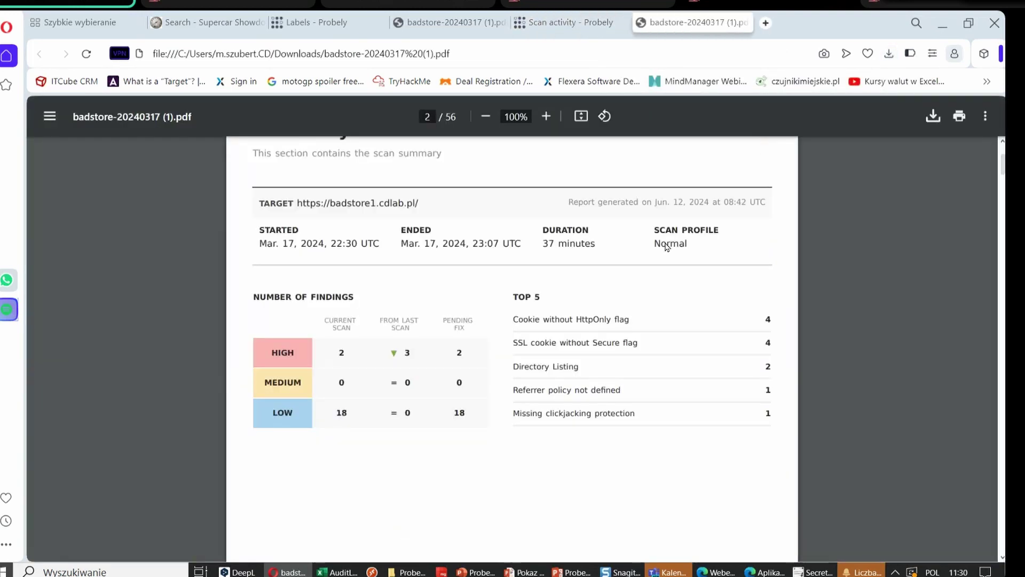
{"action": "scroll", "coordinate": [667, 246], "scroll_direction": "down", "scroll_amount": 15}
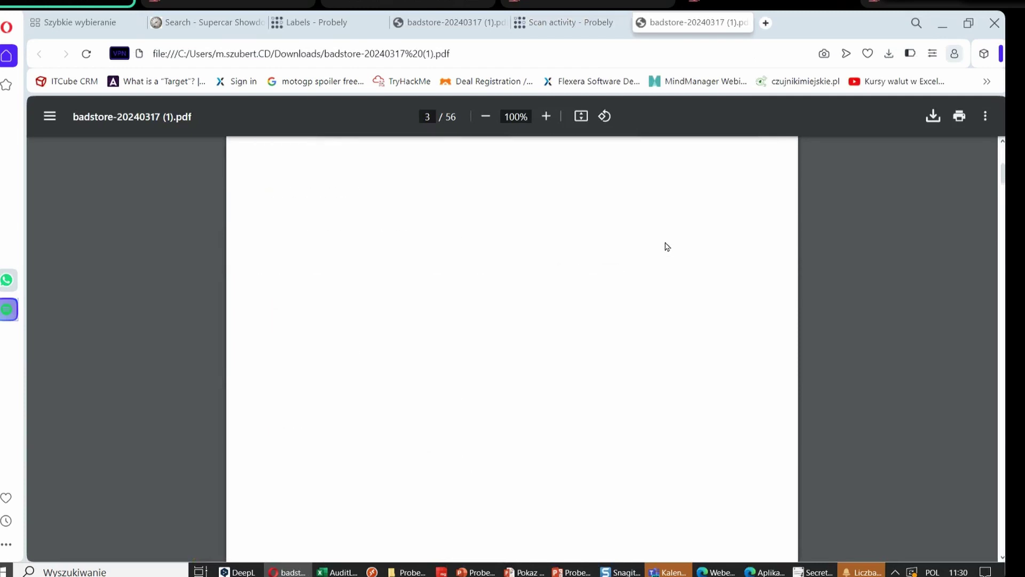
{"action": "scroll", "coordinate": [667, 246], "scroll_direction": "down", "scroll_amount": 12}
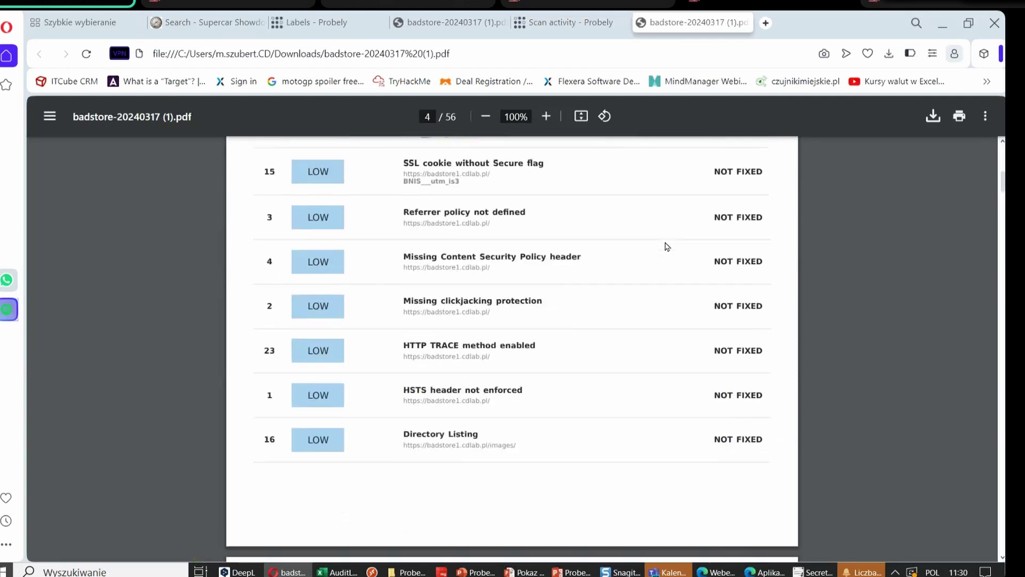
{"action": "scroll", "coordinate": [667, 246], "scroll_direction": "down", "scroll_amount": 15}
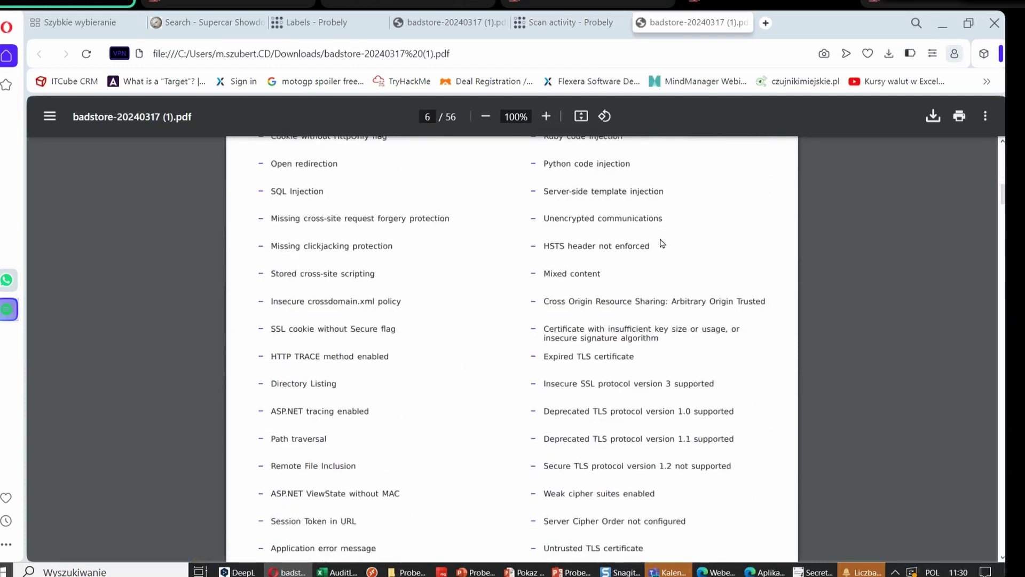
{"action": "scroll", "coordinate": [662, 243], "scroll_direction": "down", "scroll_amount": 15}
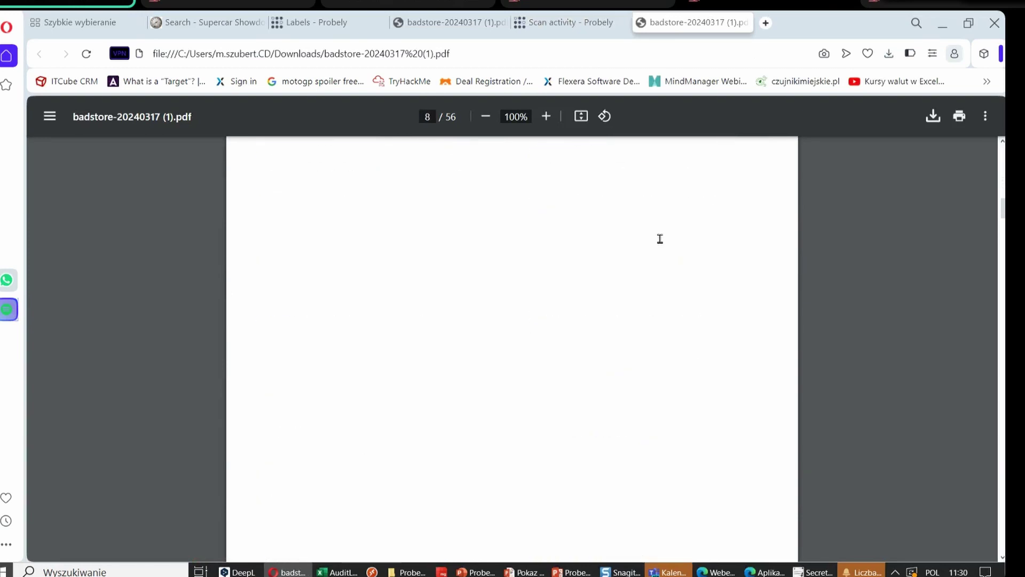
Examine the report's detailed descriptions of the SQL Injection and reflected cross-site scripting findings, including evidence, requests and responses
{"action": "scroll", "coordinate": [660, 239], "scroll_direction": "down", "scroll_amount": 3}
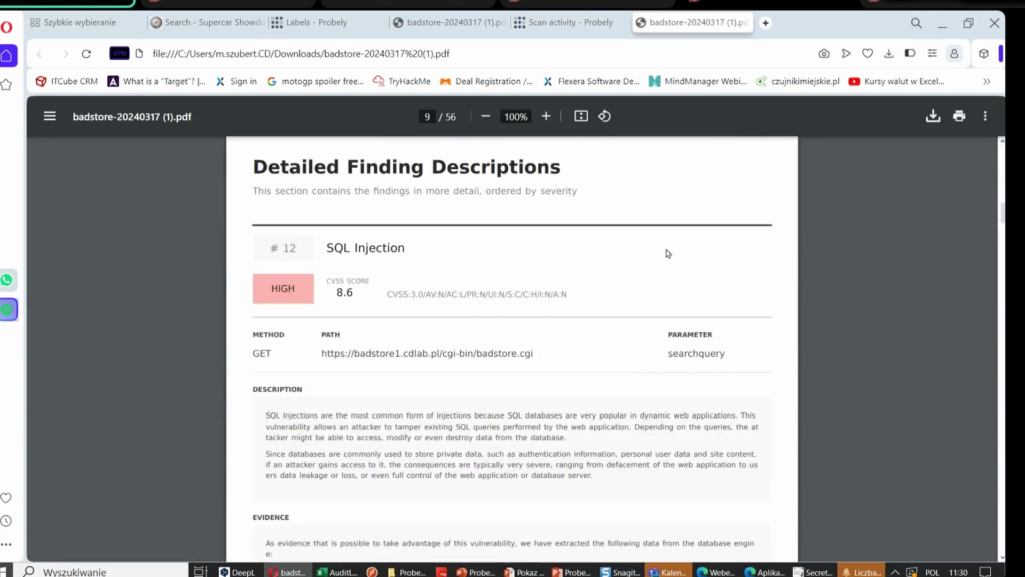
{"action": "scroll", "coordinate": [666, 250], "scroll_direction": "down", "scroll_amount": 8}
{"action": "scroll", "coordinate": [670, 253], "scroll_direction": "down", "scroll_amount": 8}
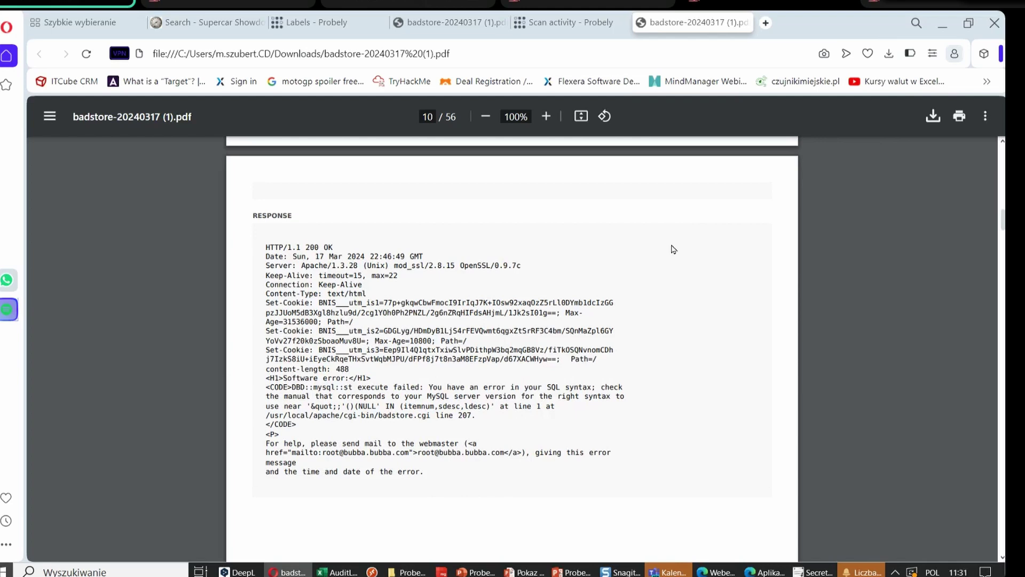
{"action": "scroll", "coordinate": [673, 249], "scroll_direction": "down", "scroll_amount": 10}
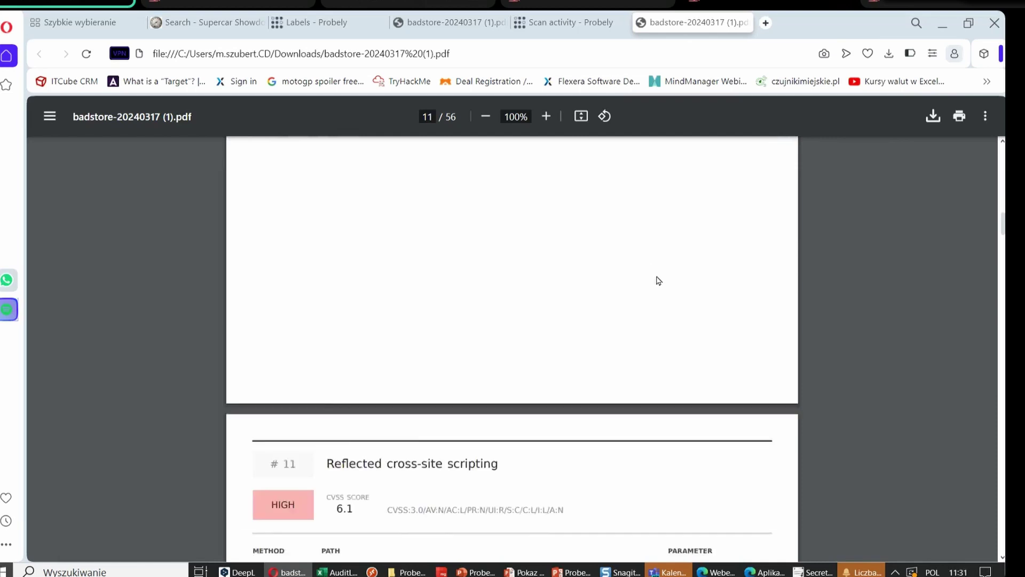
{"action": "scroll", "coordinate": [666, 302], "scroll_direction": "down", "scroll_amount": 5}
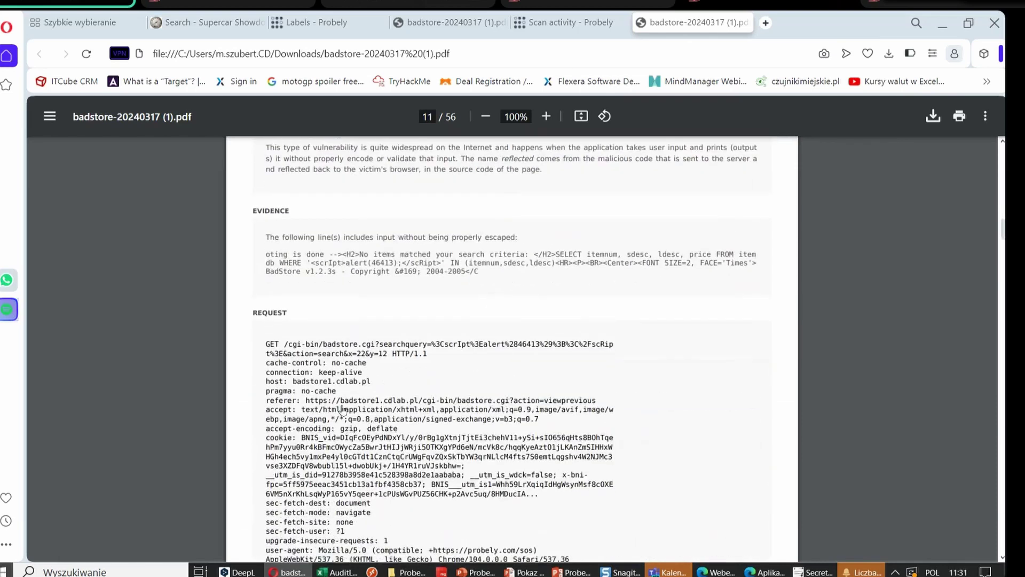
Go back over the report's reflected cross-site scripting finding and return to the scan activity list
{"action": "scroll", "coordinate": [686, 302], "scroll_direction": "up", "scroll_amount": 5}
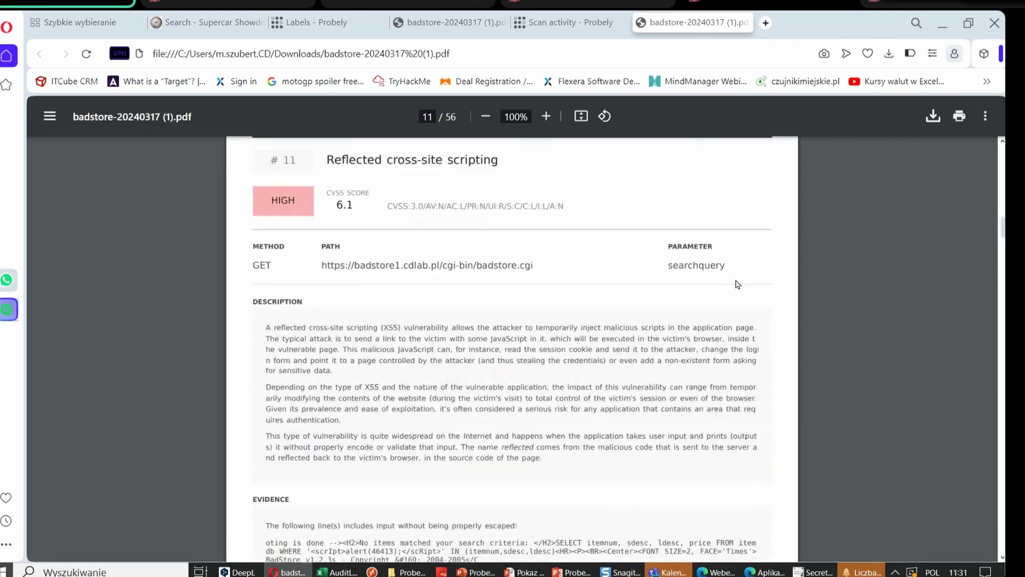
{"action": "left_click", "coordinate": [561, 27]}
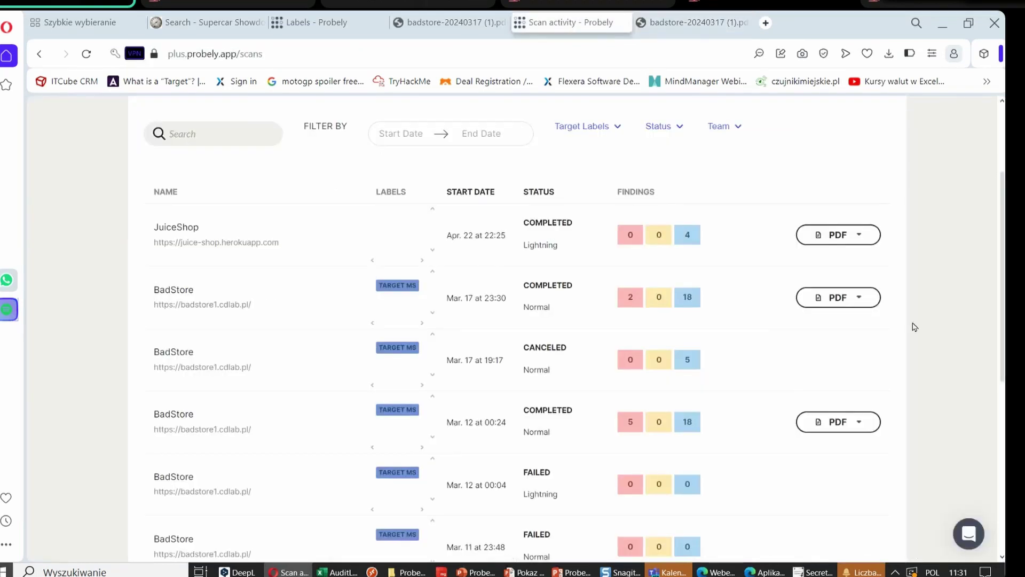
{"action": "scroll", "coordinate": [908, 315], "scroll_direction": "up", "scroll_amount": 3}
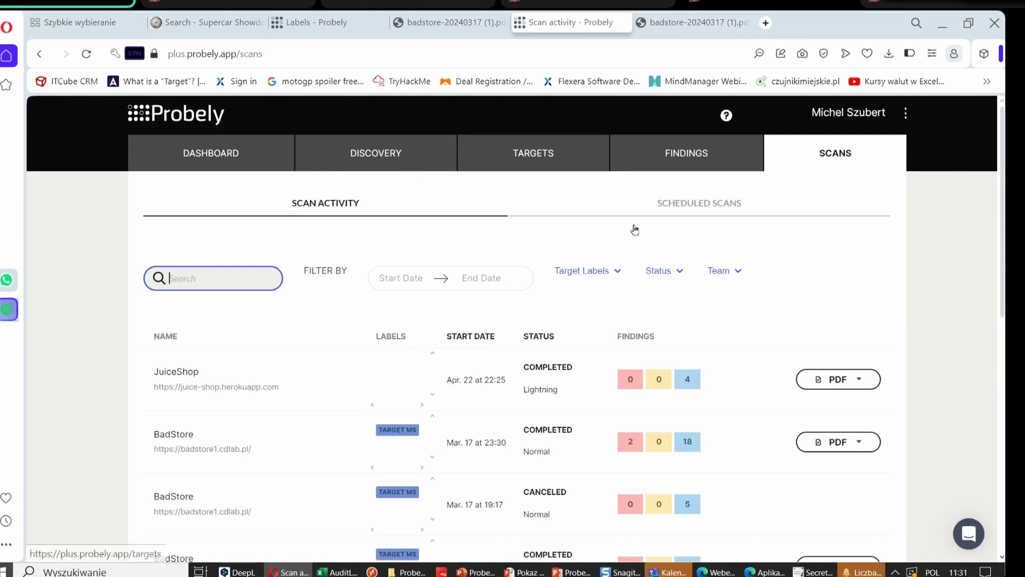
Open the user profile and examine its two-factor authentication, notification settings and the roles held on each target
{"action": "left_click", "coordinate": [904, 114]}
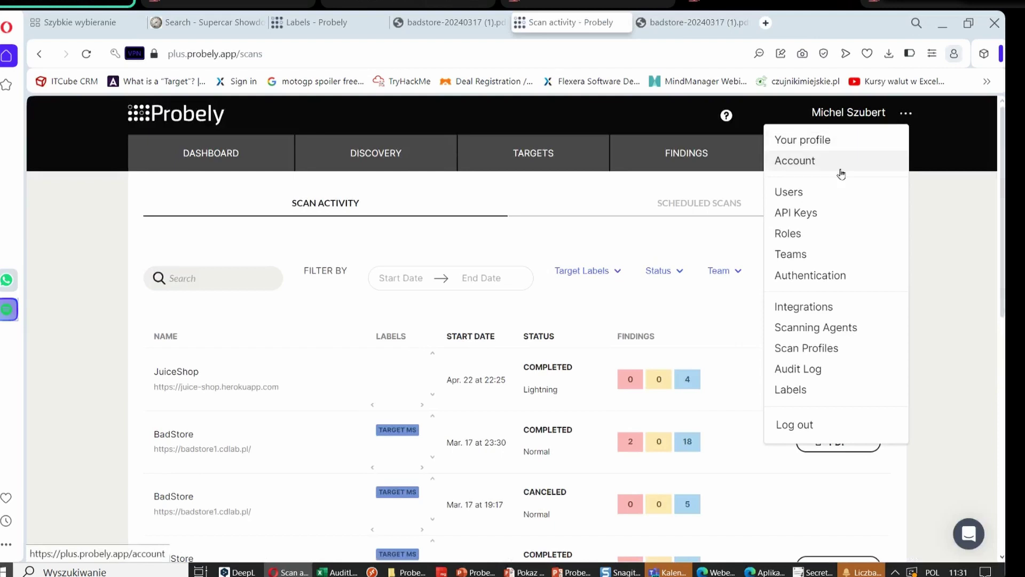
{"action": "left_click", "coordinate": [812, 144]}
{"action": "scroll", "coordinate": [656, 320], "scroll_direction": "down", "scroll_amount": 4}
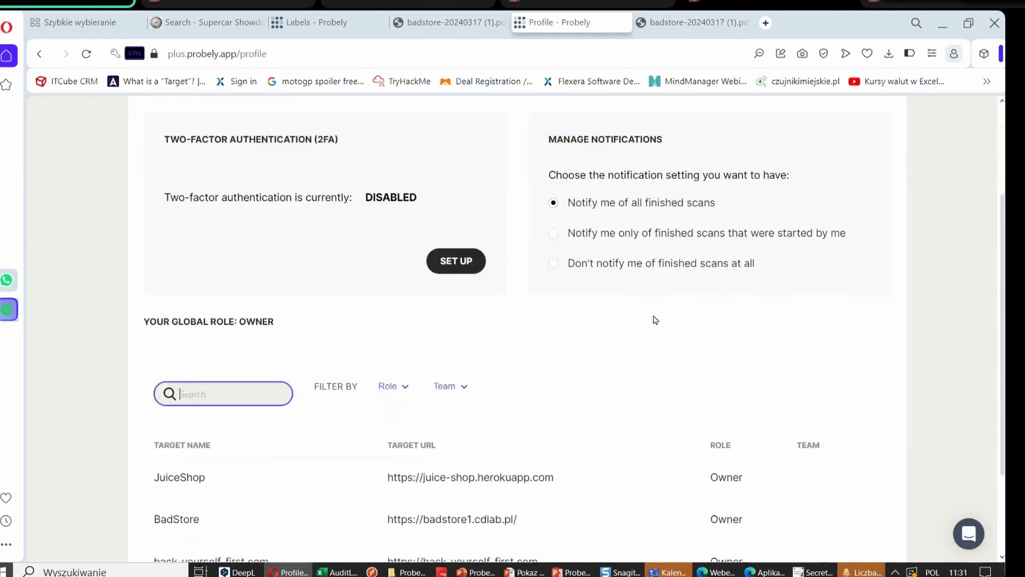
{"action": "scroll", "coordinate": [656, 319], "scroll_direction": "up", "scroll_amount": 3}
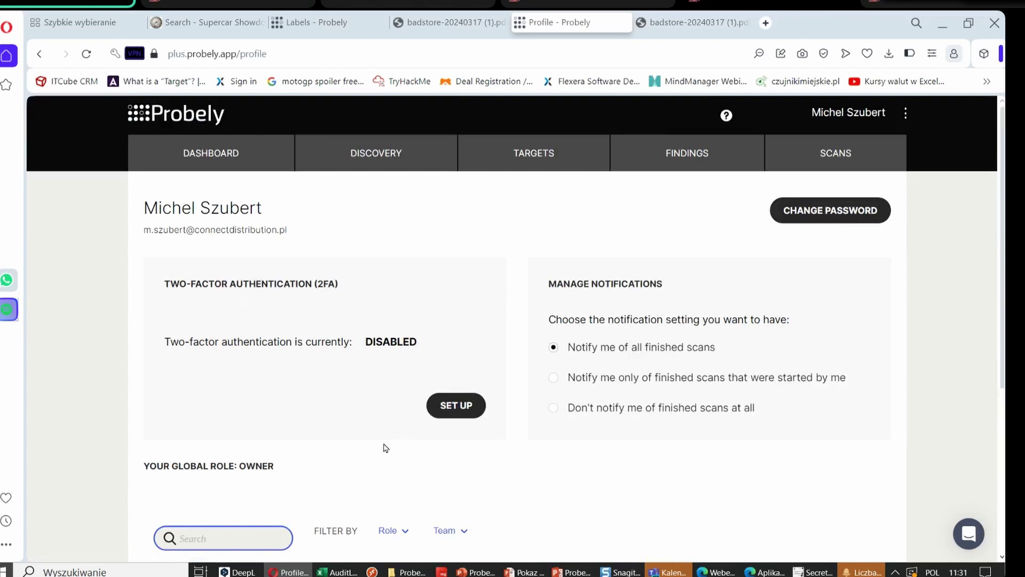
{"action": "scroll", "coordinate": [386, 447], "scroll_direction": "down", "scroll_amount": 4}
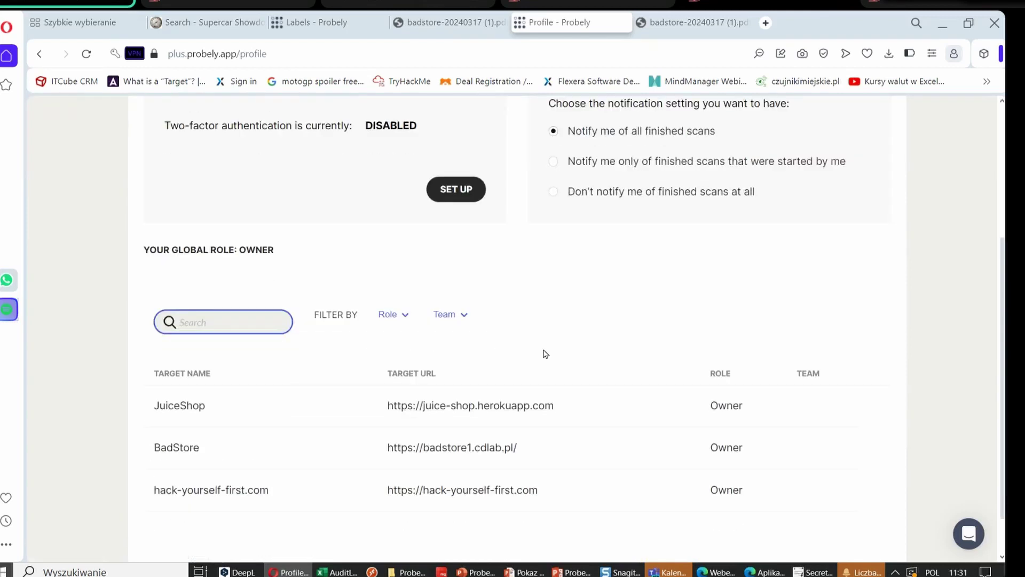
{"action": "scroll", "coordinate": [543, 352], "scroll_direction": "up", "scroll_amount": 4}
{"action": "scroll", "coordinate": [401, 287], "scroll_direction": "down", "scroll_amount": 5}
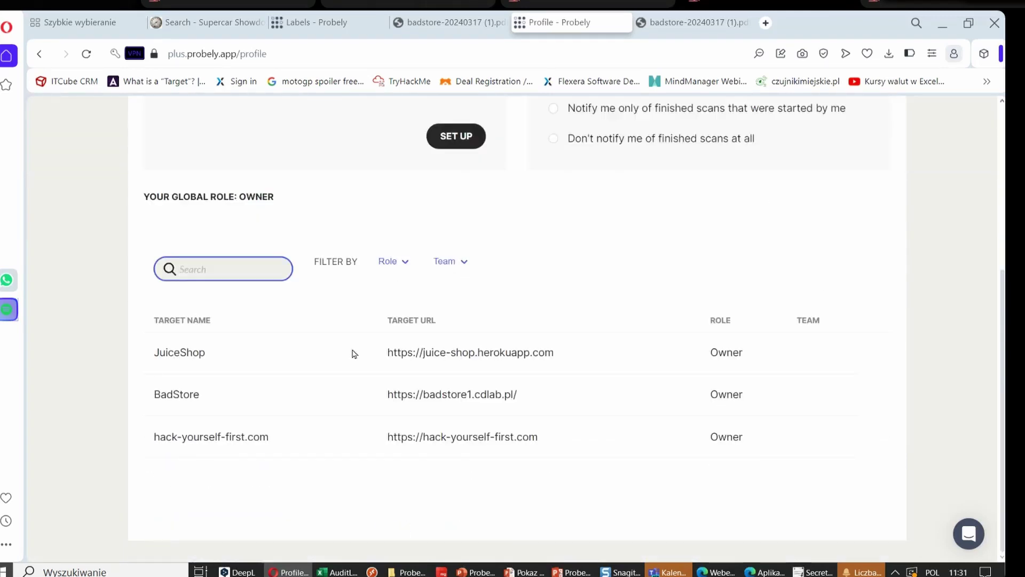
{"action": "scroll", "coordinate": [694, 358], "scroll_direction": "up", "scroll_amount": 3}
{"action": "scroll", "coordinate": [831, 351], "scroll_direction": "up", "scroll_amount": 3}
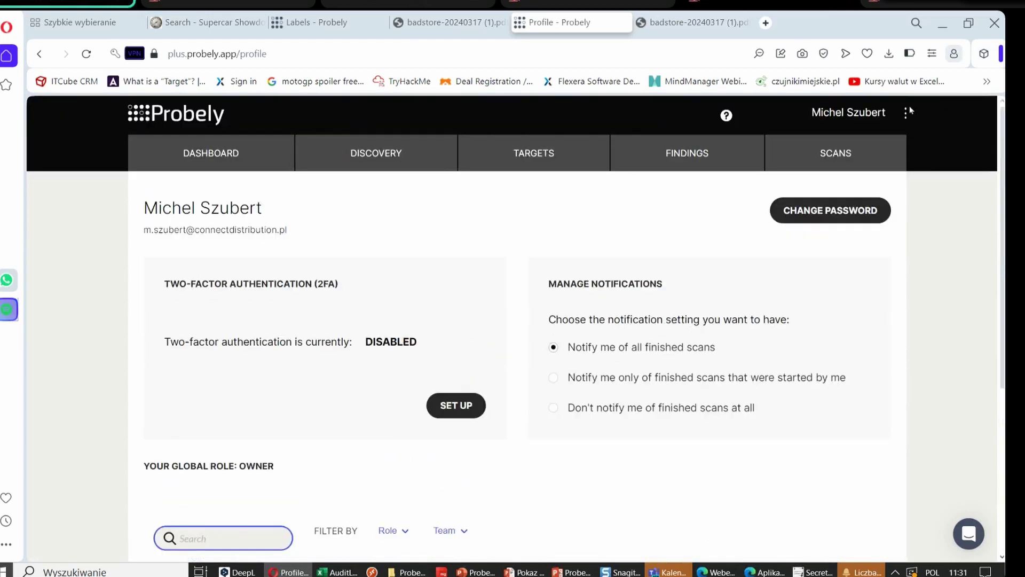
Open the account overview and examine the plan, target allowance and available subscription plans
{"action": "left_click", "coordinate": [907, 112]}
{"action": "left_click", "coordinate": [853, 165]}
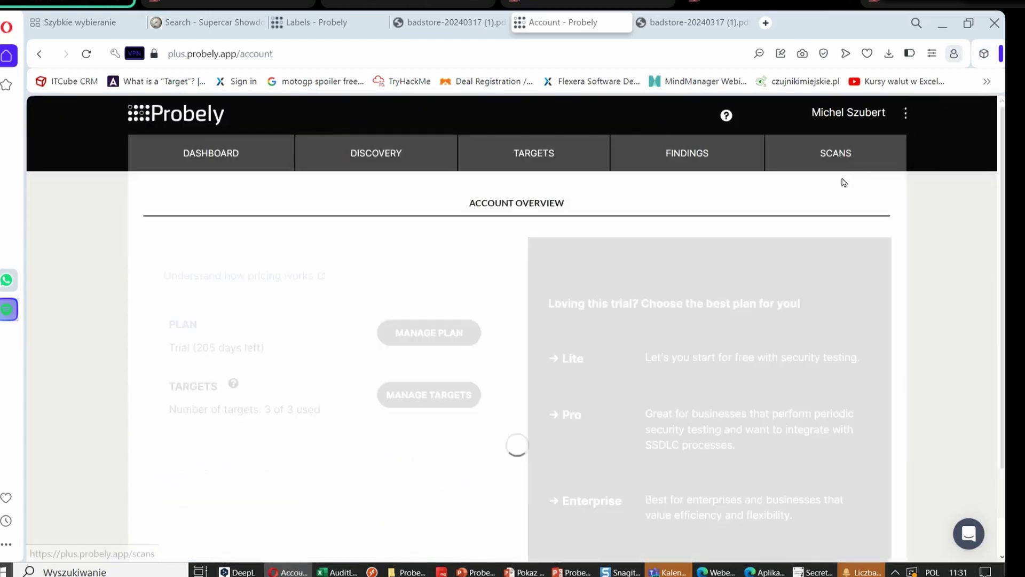
{"action": "scroll", "coordinate": [652, 325], "scroll_direction": "down", "scroll_amount": 2}
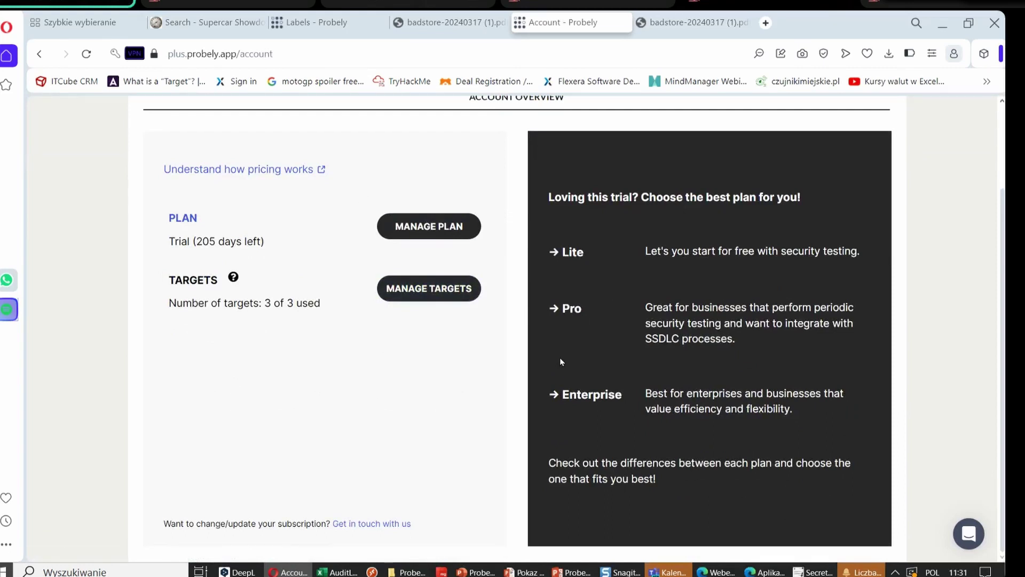
{"action": "scroll", "coordinate": [908, 257], "scroll_direction": "up", "scroll_amount": 2}
View the list of managed users, look through the form for adding a user and close it without adding anyone
{"action": "left_click", "coordinate": [906, 114]}
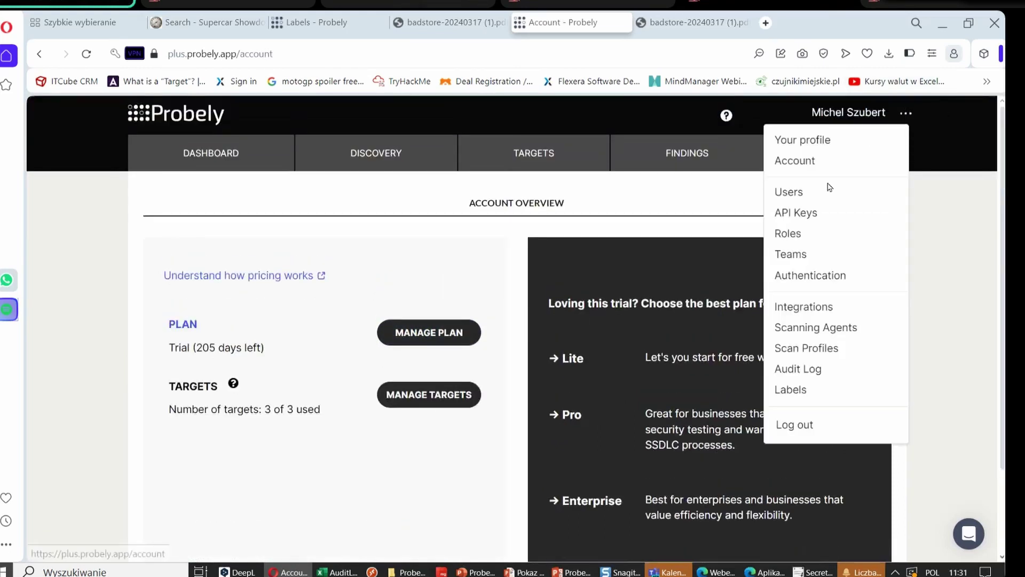
{"action": "left_click", "coordinate": [797, 192]}
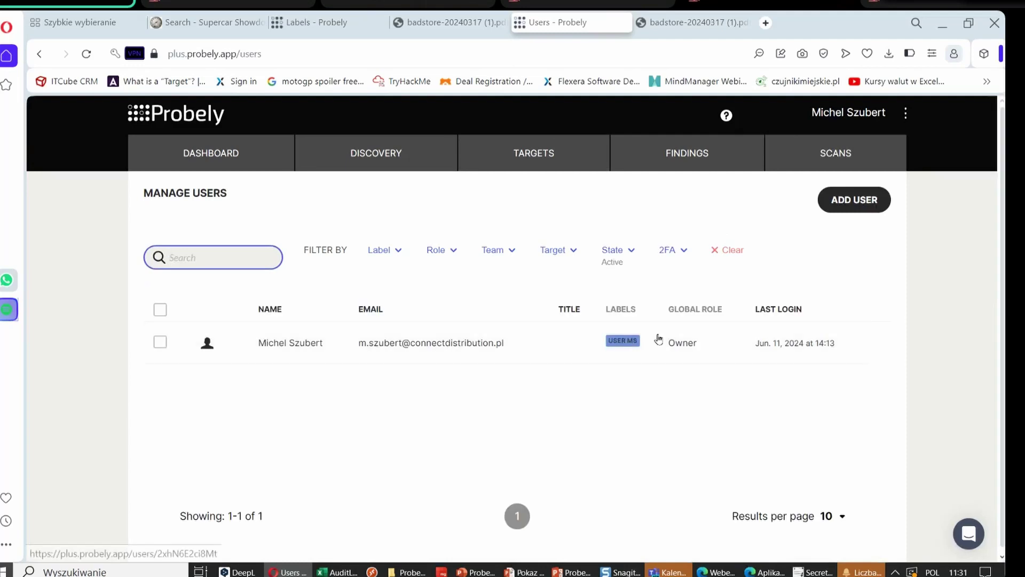
{"action": "left_click", "coordinate": [831, 207]}
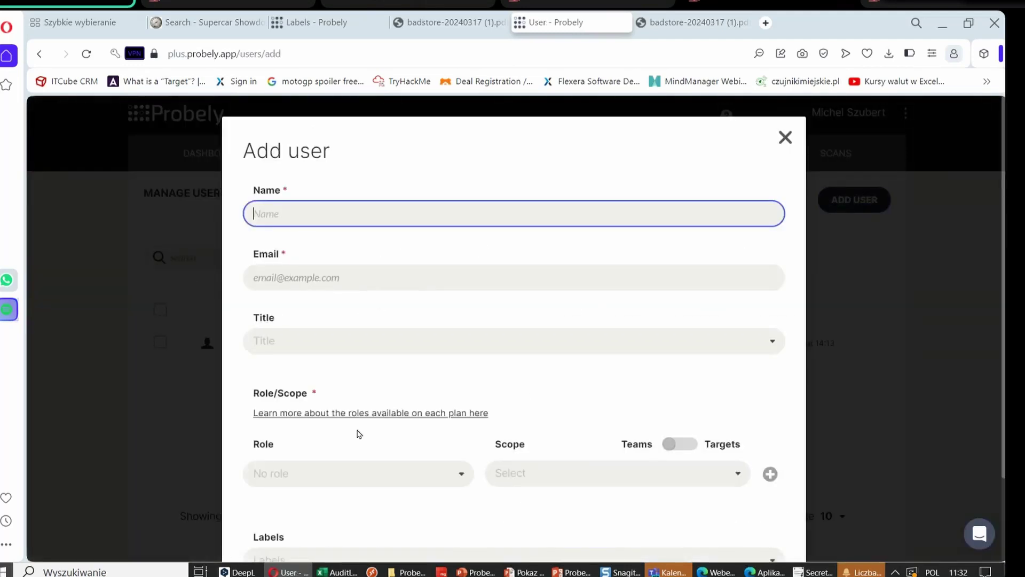
{"action": "scroll", "coordinate": [555, 340], "scroll_direction": "down", "scroll_amount": 2}
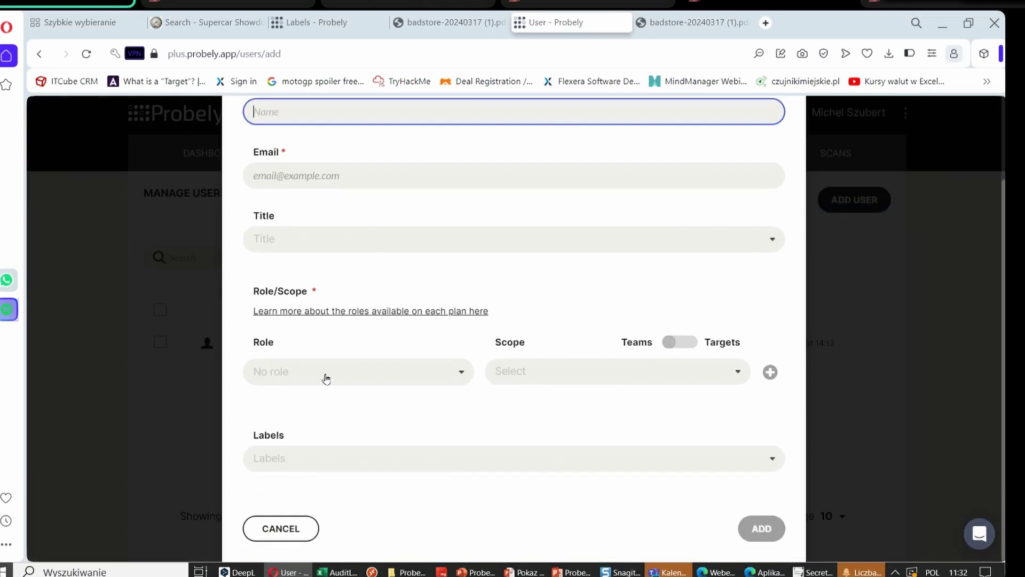
{"action": "left_click", "coordinate": [278, 529]}
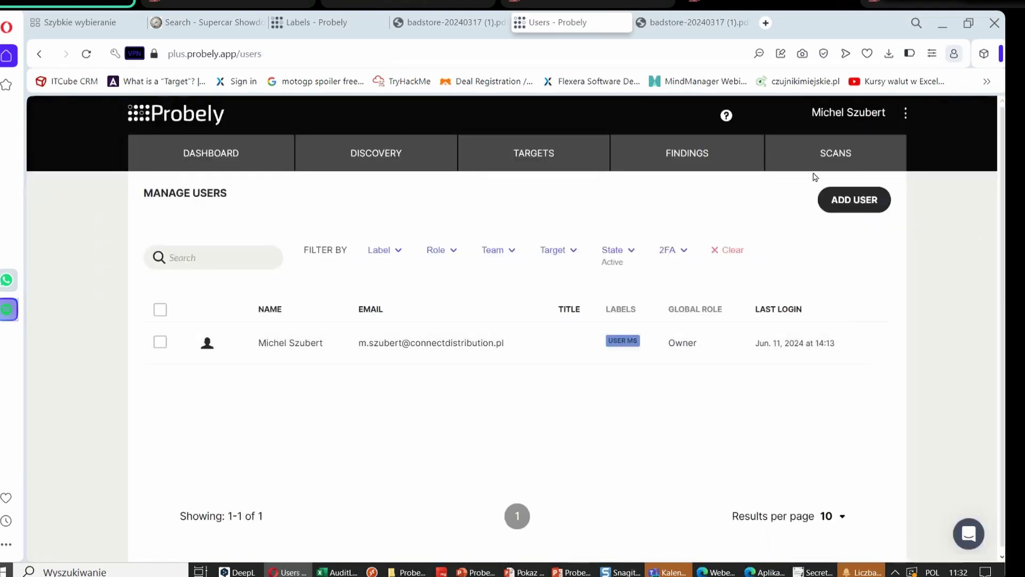
Open the roles management page and examine the permissions and descriptions of the built-in roles
{"action": "left_click", "coordinate": [904, 115]}
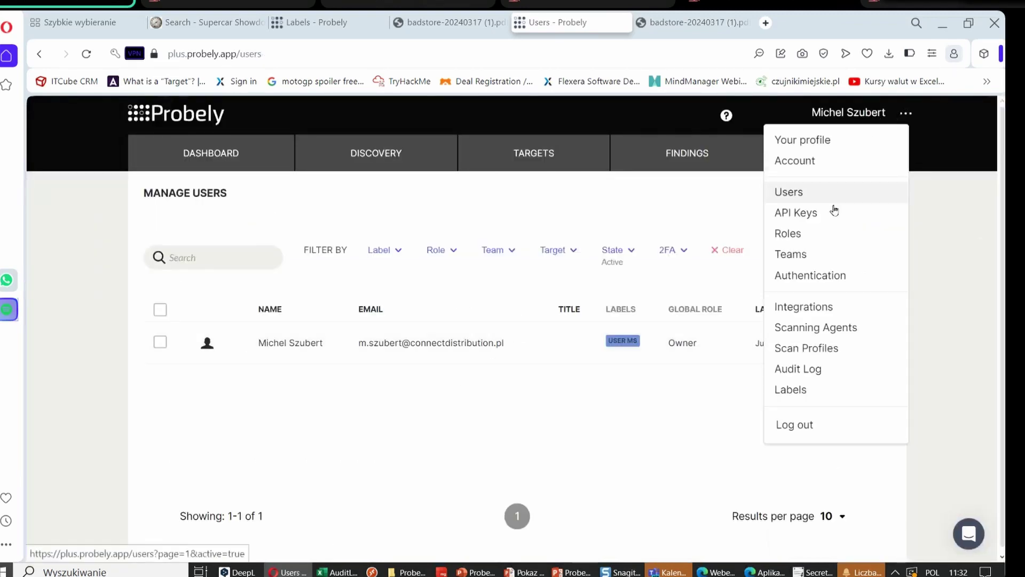
{"action": "left_click", "coordinate": [801, 238]}
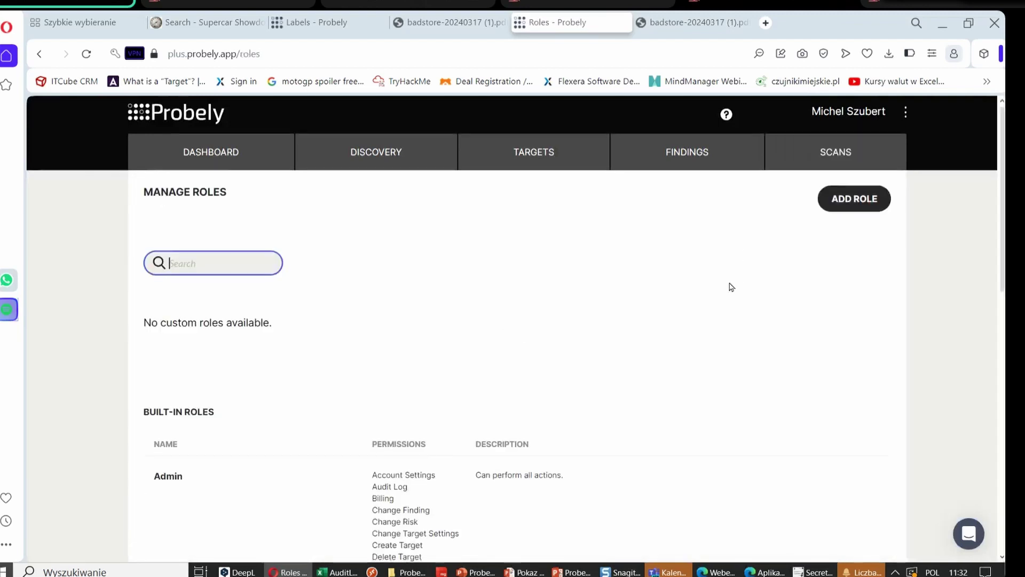
{"action": "scroll", "coordinate": [731, 287], "scroll_direction": "down", "scroll_amount": 3}
{"action": "scroll", "coordinate": [731, 287], "scroll_direction": "down", "scroll_amount": 2}
{"action": "scroll", "coordinate": [536, 316], "scroll_direction": "down", "scroll_amount": 3}
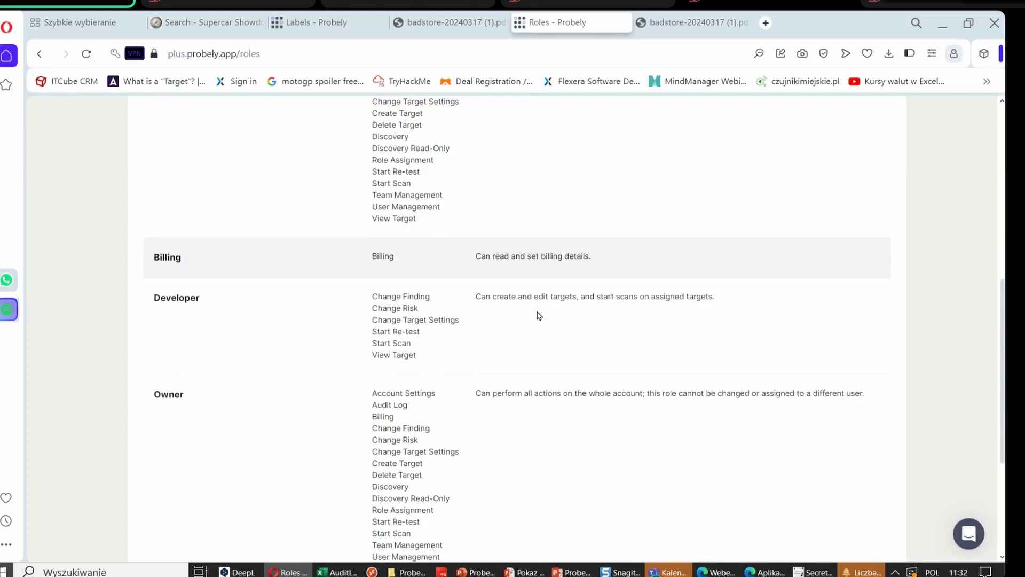
{"action": "scroll", "coordinate": [514, 351], "scroll_direction": "down", "scroll_amount": 3}
{"action": "scroll", "coordinate": [691, 360], "scroll_direction": "up", "scroll_amount": 9}
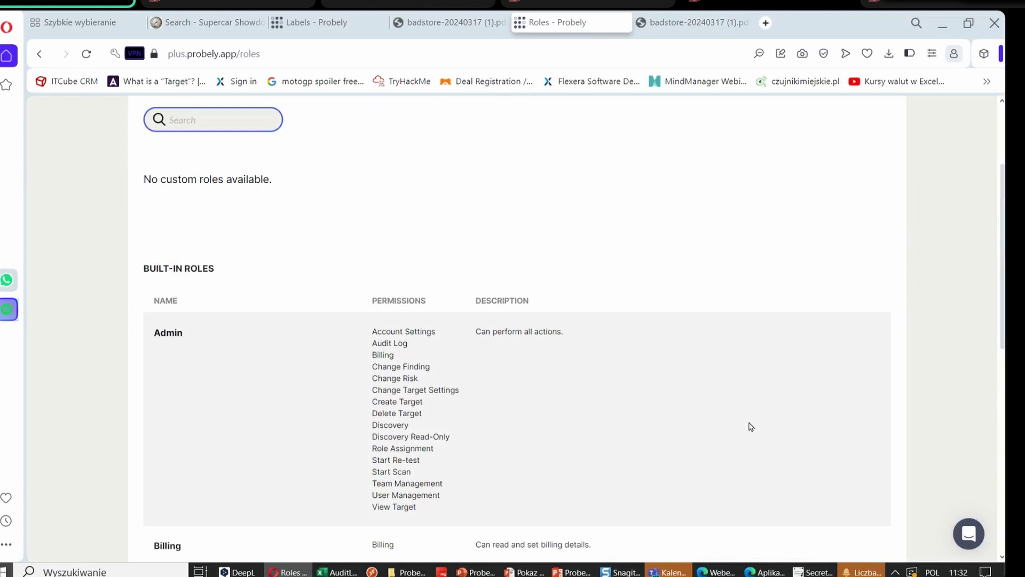
{"action": "scroll", "coordinate": [776, 419], "scroll_direction": "up", "scroll_amount": 3}
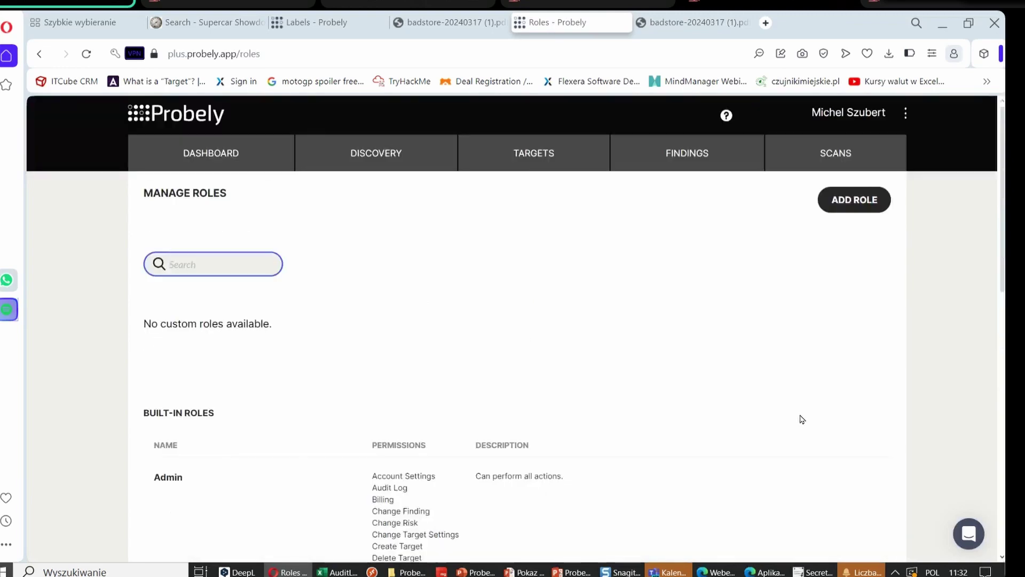
View the account's authentication settings and open the audit log export page
{"action": "left_click", "coordinate": [904, 113]}
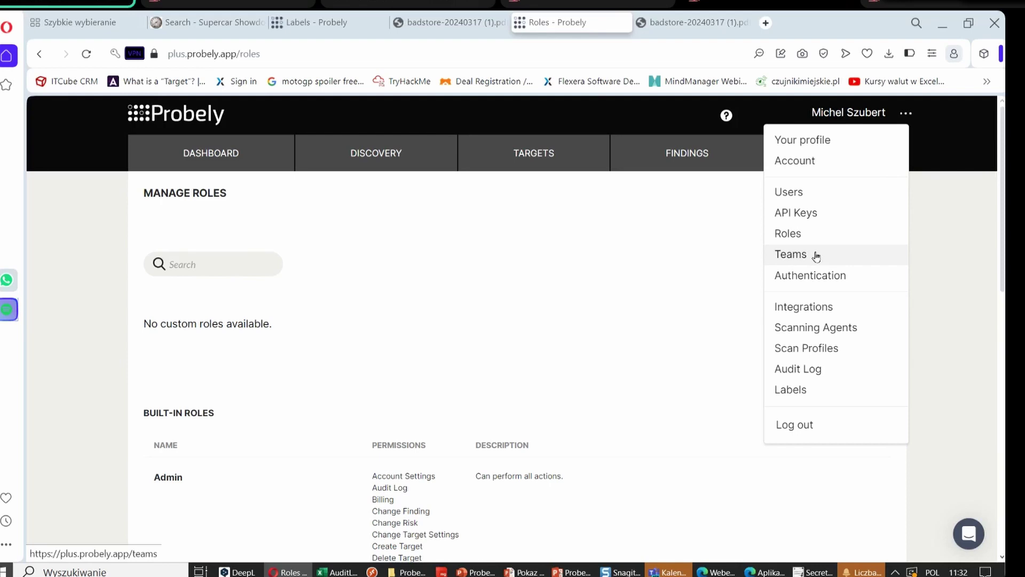
{"action": "left_click", "coordinate": [843, 278]}
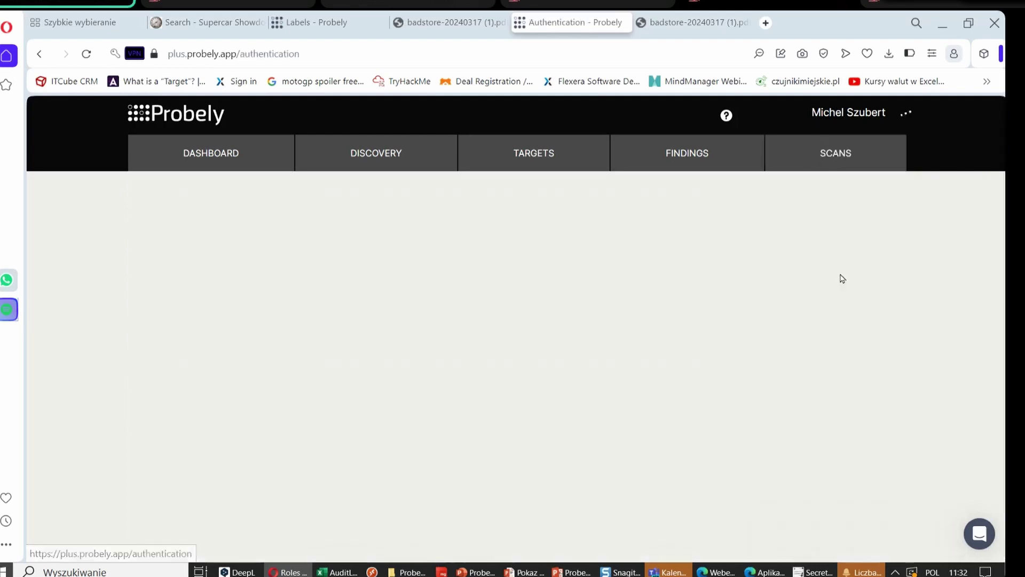
{"action": "left_click", "coordinate": [906, 112]}
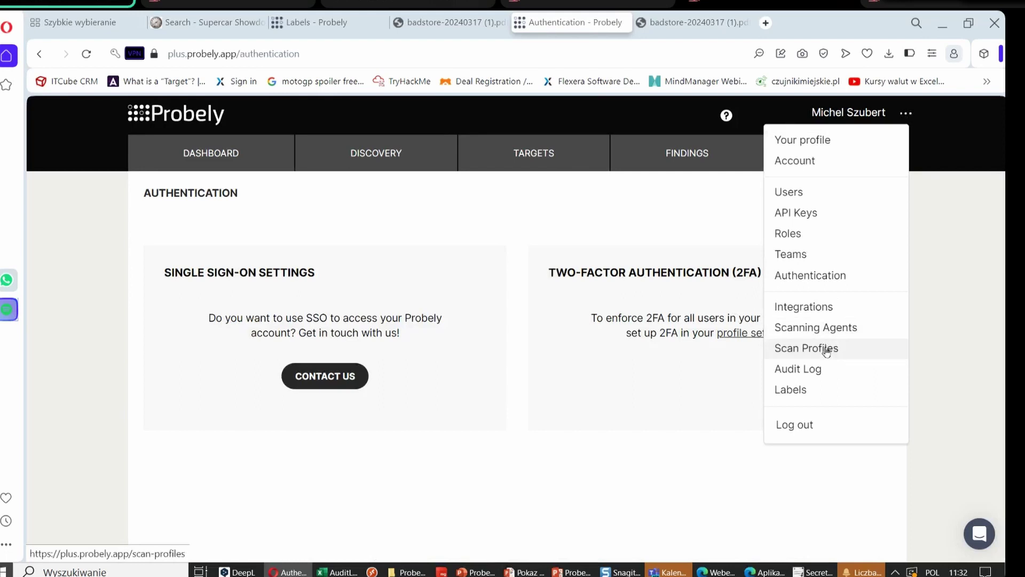
{"action": "left_click", "coordinate": [810, 368]}
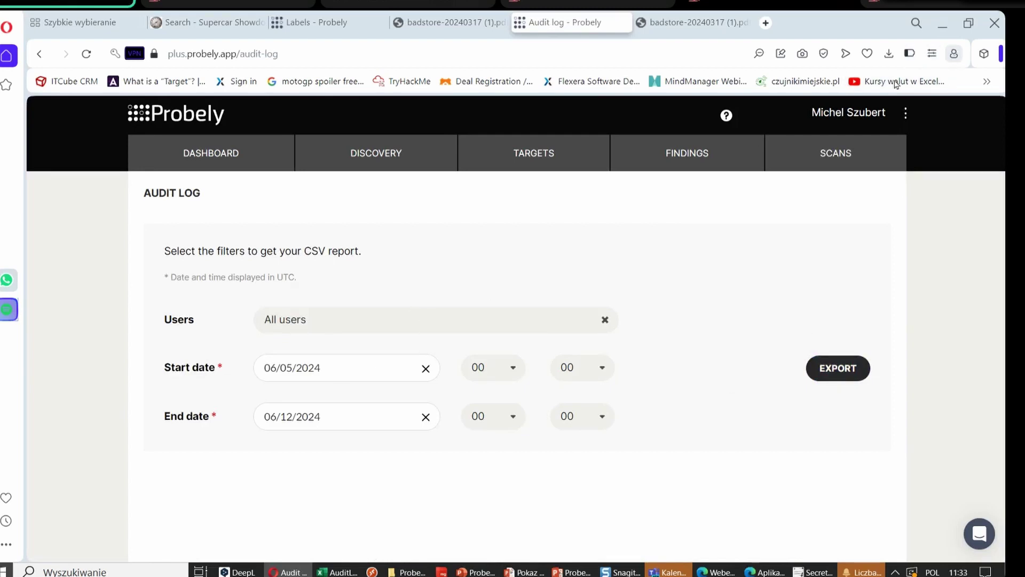
{"action": "left_click", "coordinate": [888, 53]}
{"action": "left_click", "coordinate": [719, 195]}
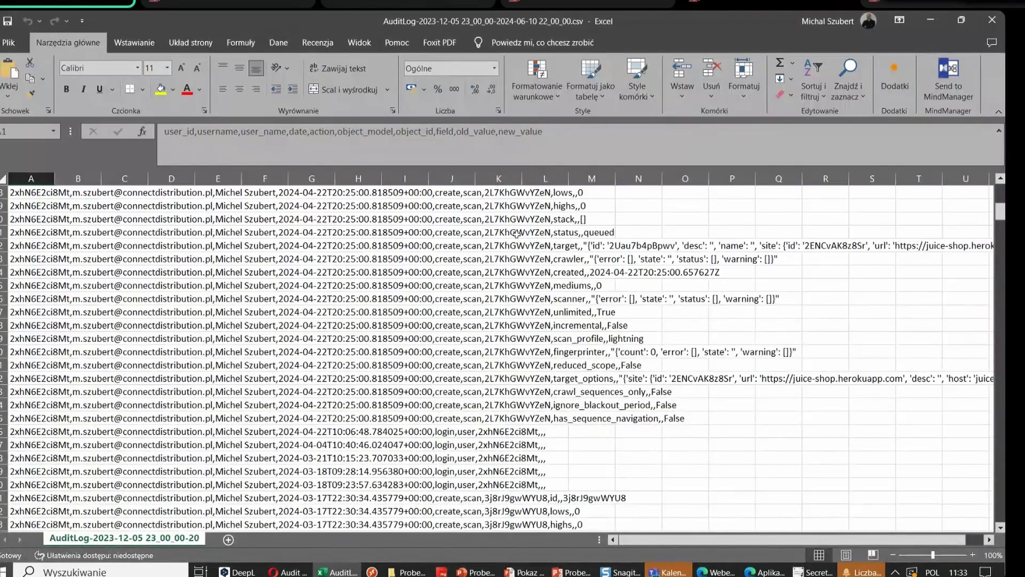
{"action": "scroll", "coordinate": [532, 283], "scroll_direction": "up", "scroll_amount": 10}
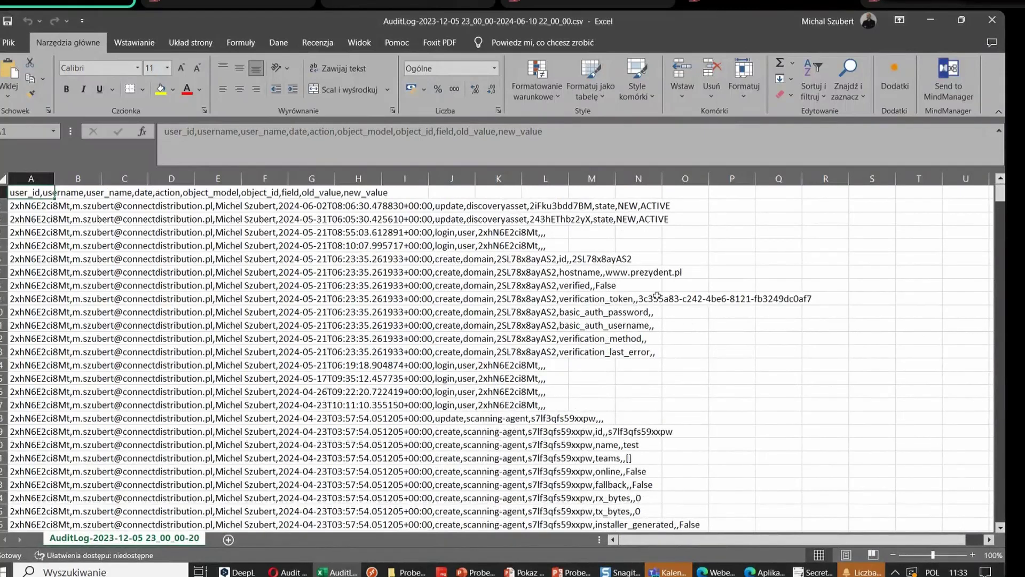
{"action": "scroll", "coordinate": [487, 233], "scroll_direction": "down", "scroll_amount": 2}
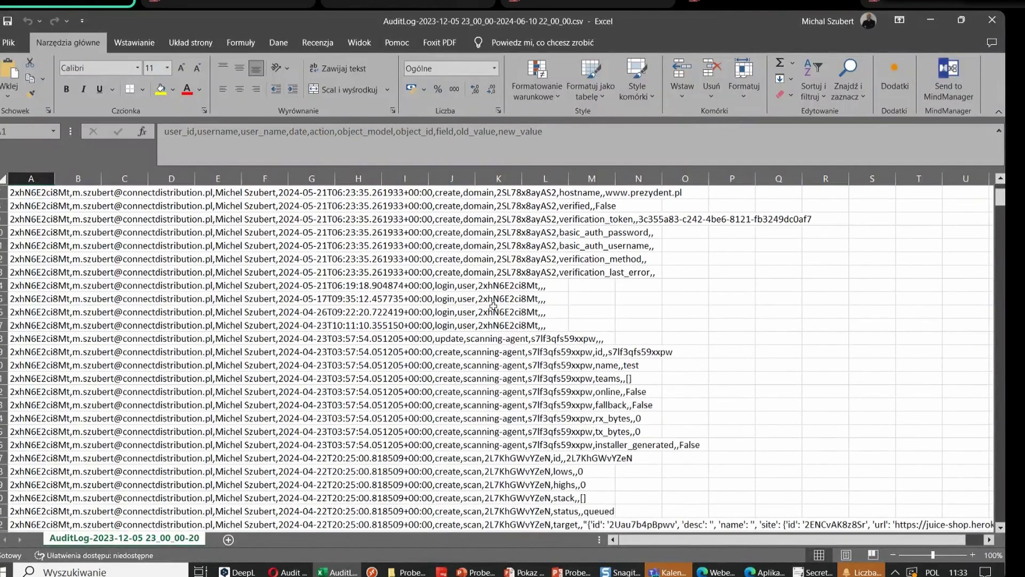
{"action": "scroll", "coordinate": [555, 372], "scroll_direction": "down", "scroll_amount": 7}
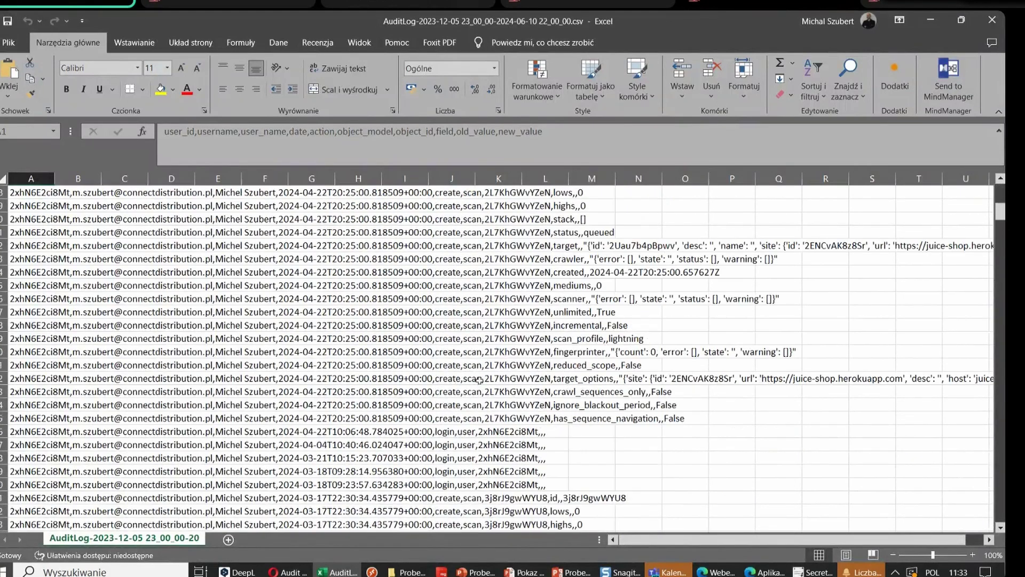
{"action": "scroll", "coordinate": [479, 380], "scroll_direction": "down", "scroll_amount": 16}
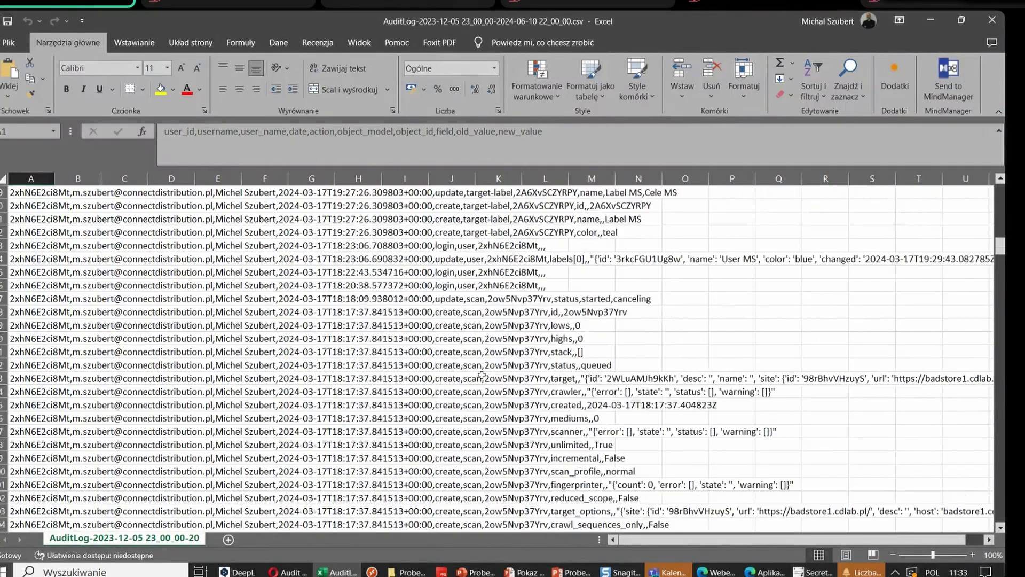
{"action": "scroll", "coordinate": [482, 375], "scroll_direction": "down", "scroll_amount": 6}
{"action": "scroll", "coordinate": [503, 378], "scroll_direction": "up", "scroll_amount": 6}
{"action": "scroll", "coordinate": [503, 378], "scroll_direction": "up", "scroll_amount": 6}
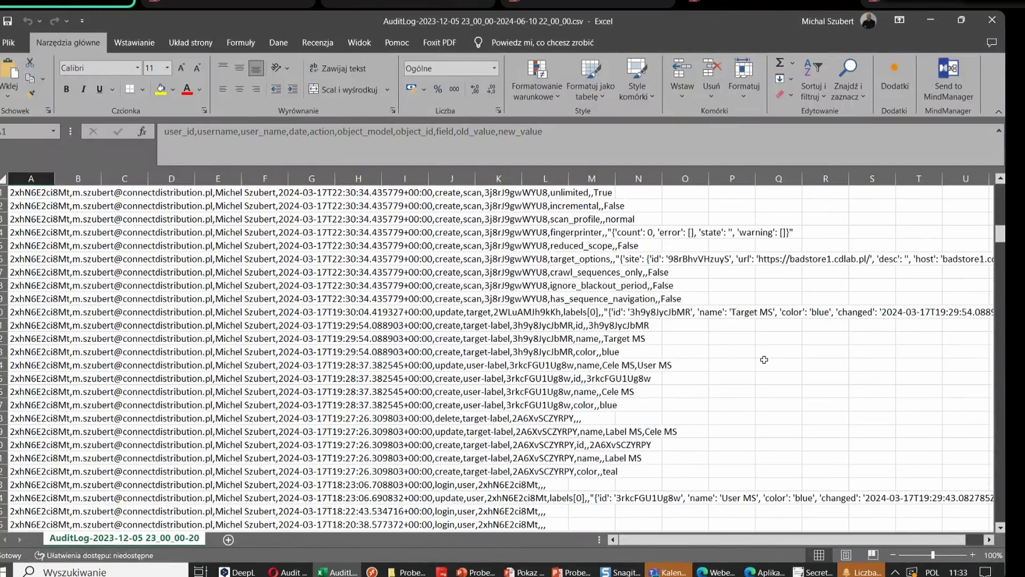
{"action": "scroll", "coordinate": [537, 403], "scroll_direction": "down", "scroll_amount": 2}
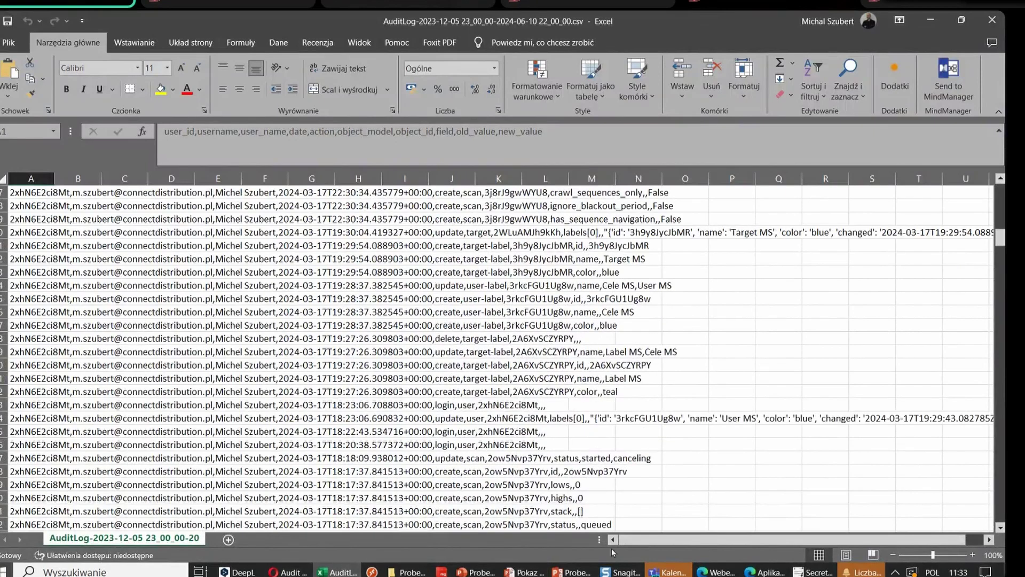
Switch back to Probely in the browser and view the target, user and finding labels in label management
{"action": "left_click", "coordinate": [289, 572]}
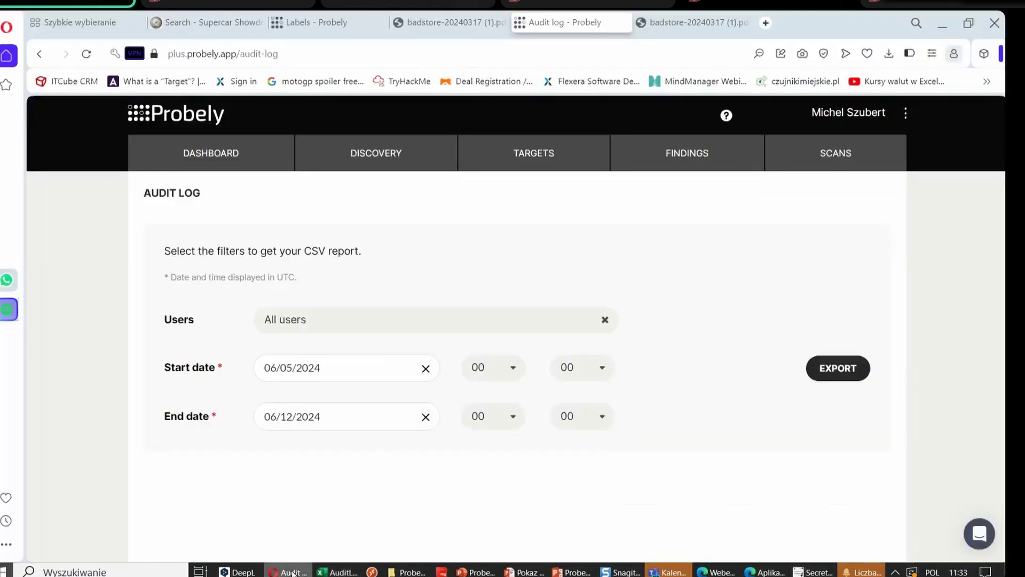
{"action": "left_click", "coordinate": [906, 112]}
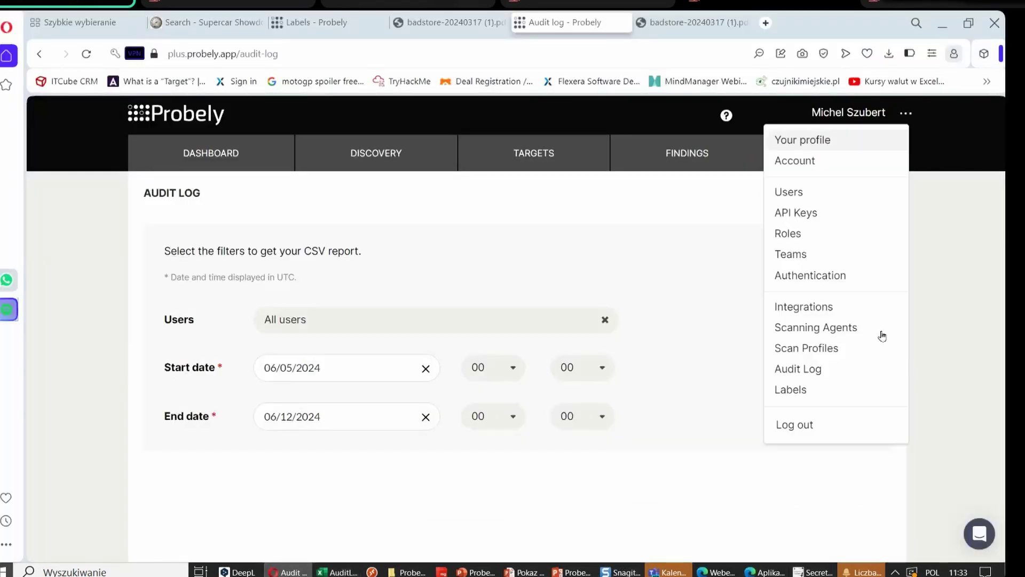
{"action": "left_click", "coordinate": [792, 391]}
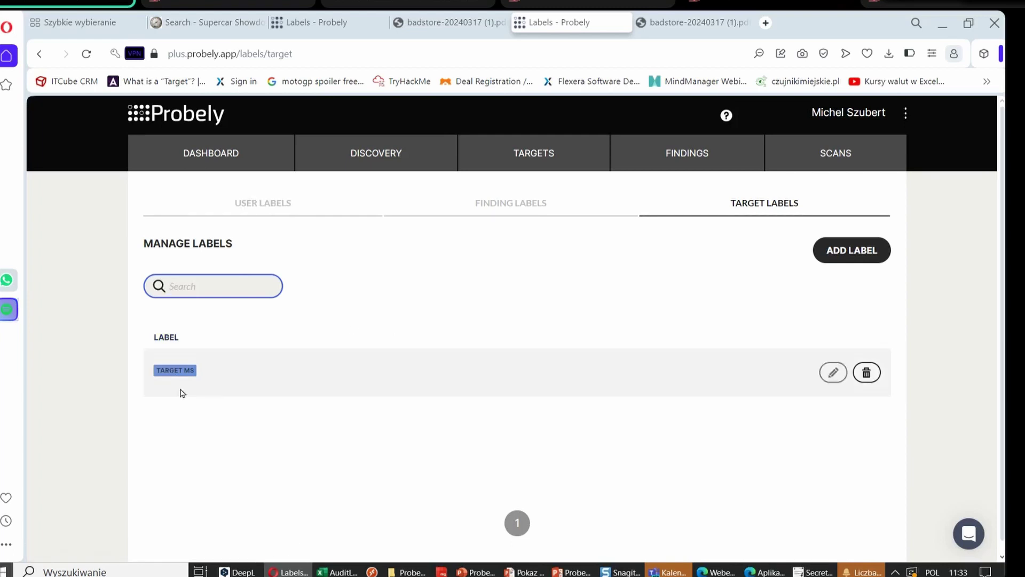
{"action": "left_click", "coordinate": [269, 204]}
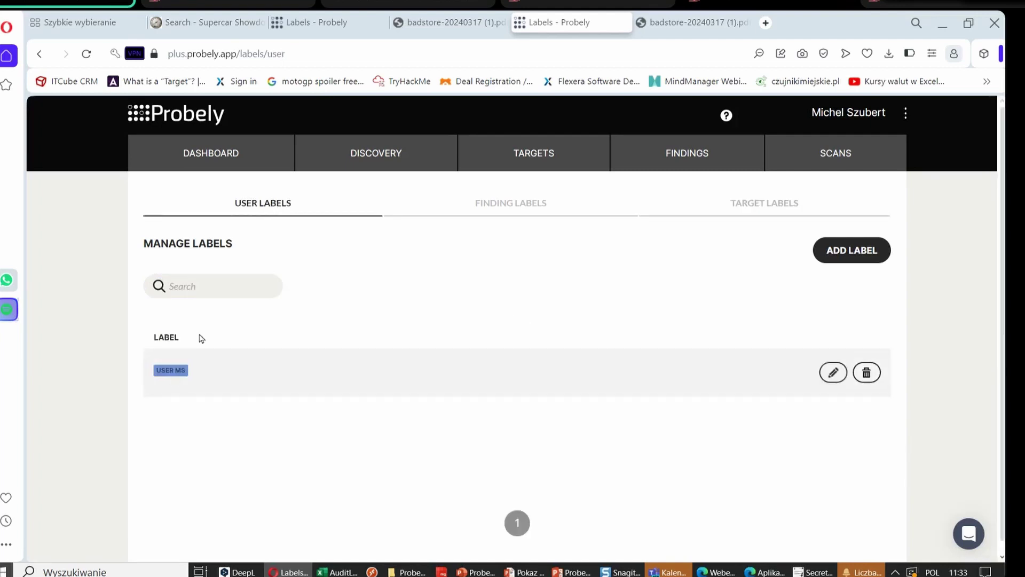
{"action": "left_click", "coordinate": [558, 205]}
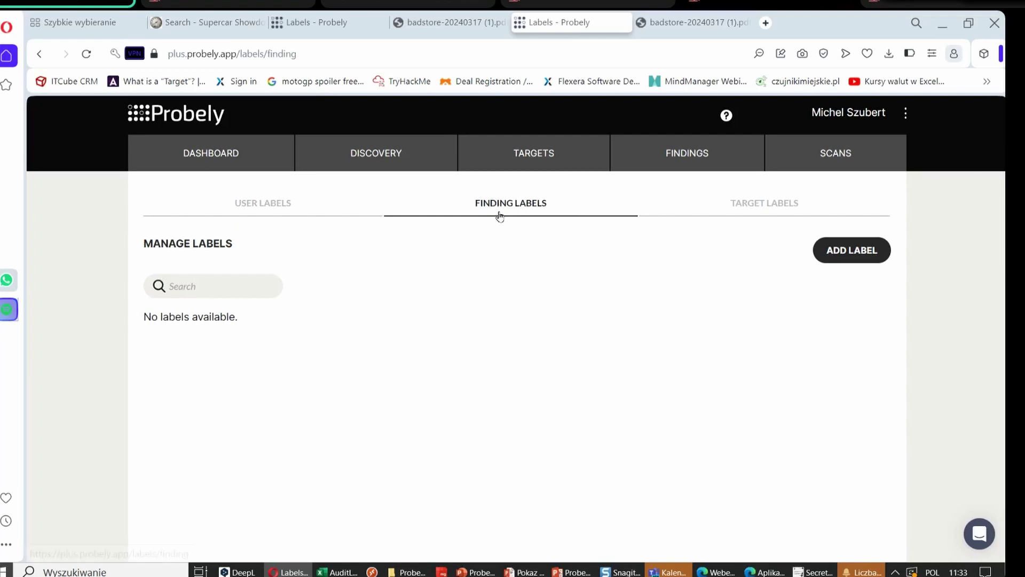
{"action": "left_click", "coordinate": [783, 203]}
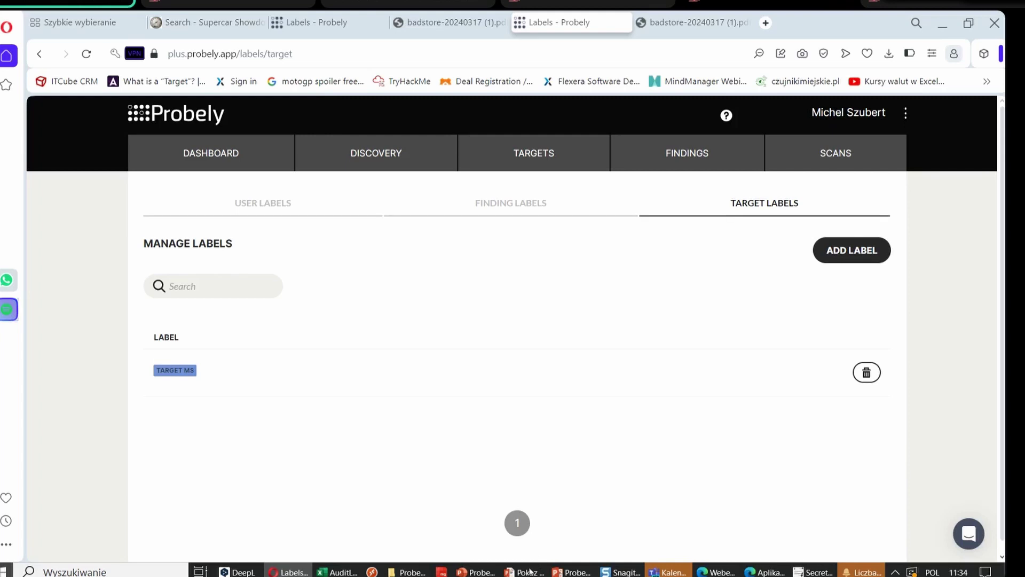
Switch to the running PowerPoint slide show of Probely.pptx and advance to the slide after "Część techniczna"
{"action": "mouse_move", "coordinate": [527, 572]}
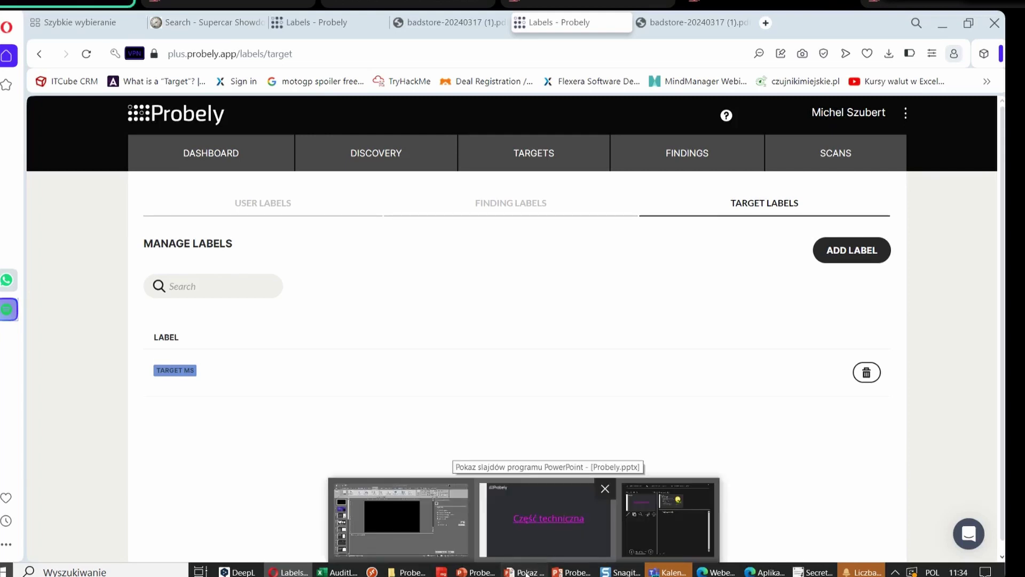
{"action": "left_click", "coordinate": [549, 518]}
{"action": "key", "text": "Right"}
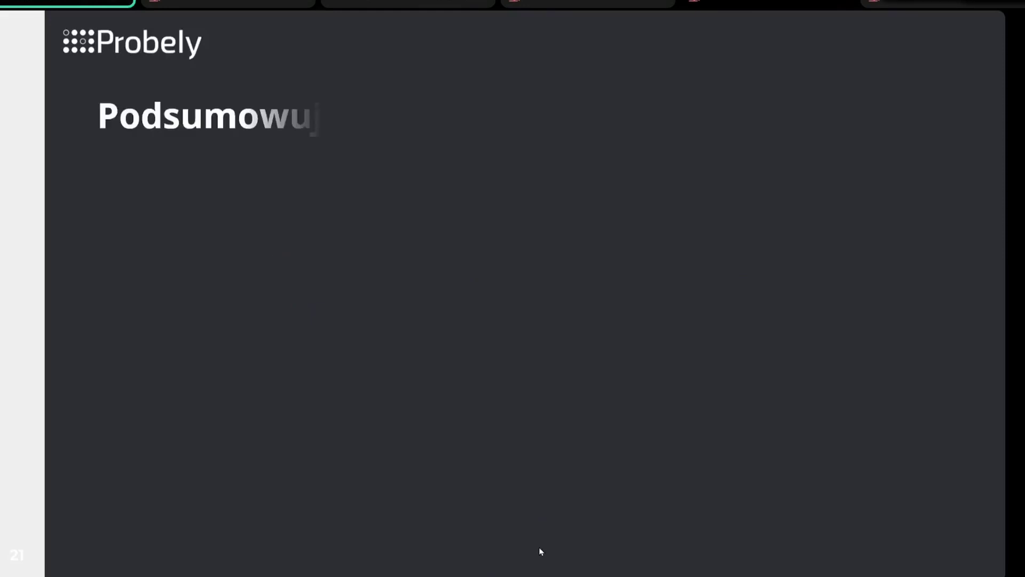